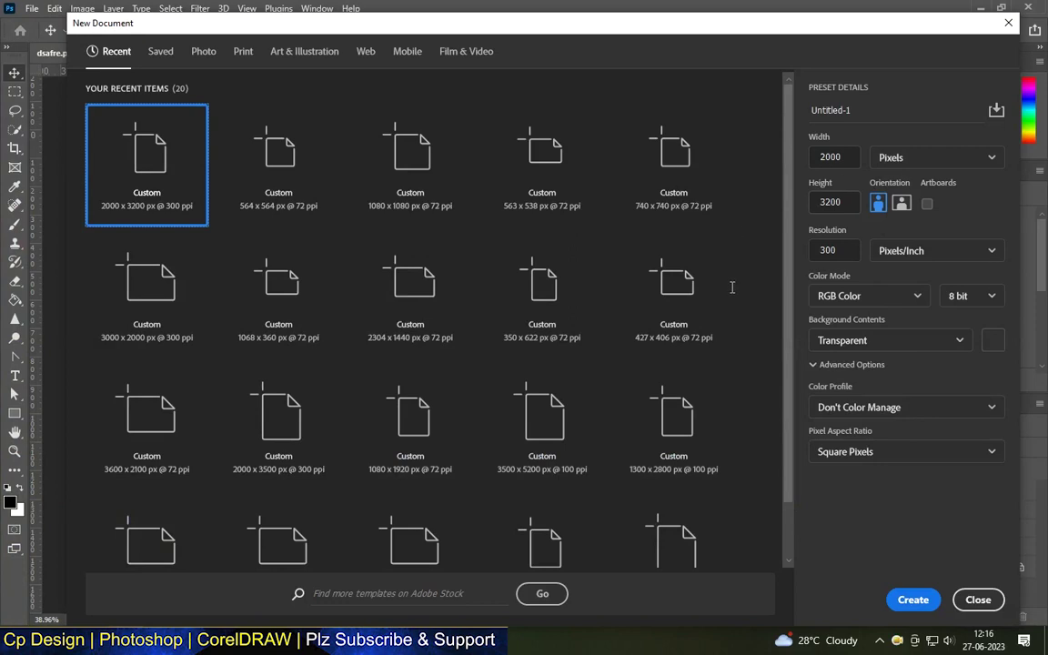
Step: Create a new transparent 2000 × 1250 px document, setting the height to 1250 px
double_click(830, 202)
type("125")
left_click(912, 600)
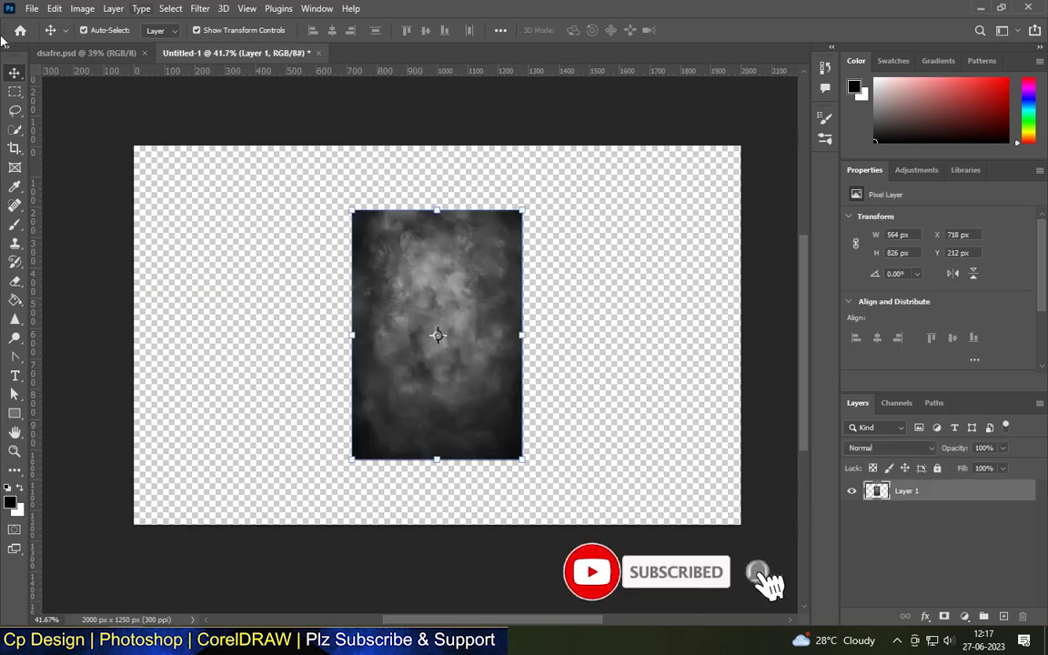
Step: Rotate the grey cloud image 90° clockwise to landscape
key("m")
key("v")
key("ctrl+t")
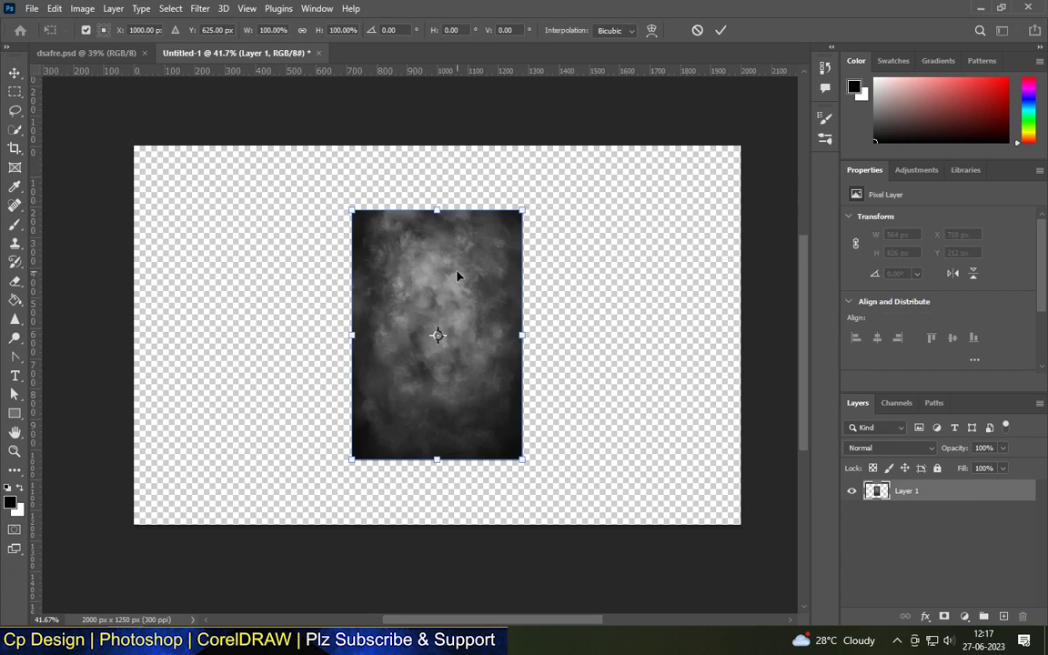
right_click(457, 274)
left_click(534, 524)
key("Return")
Step: Enlarge and nudge the cloud image so it covers the whole 2000 × 1250 canvas
left_click_drag(562, 250, 679, 171)
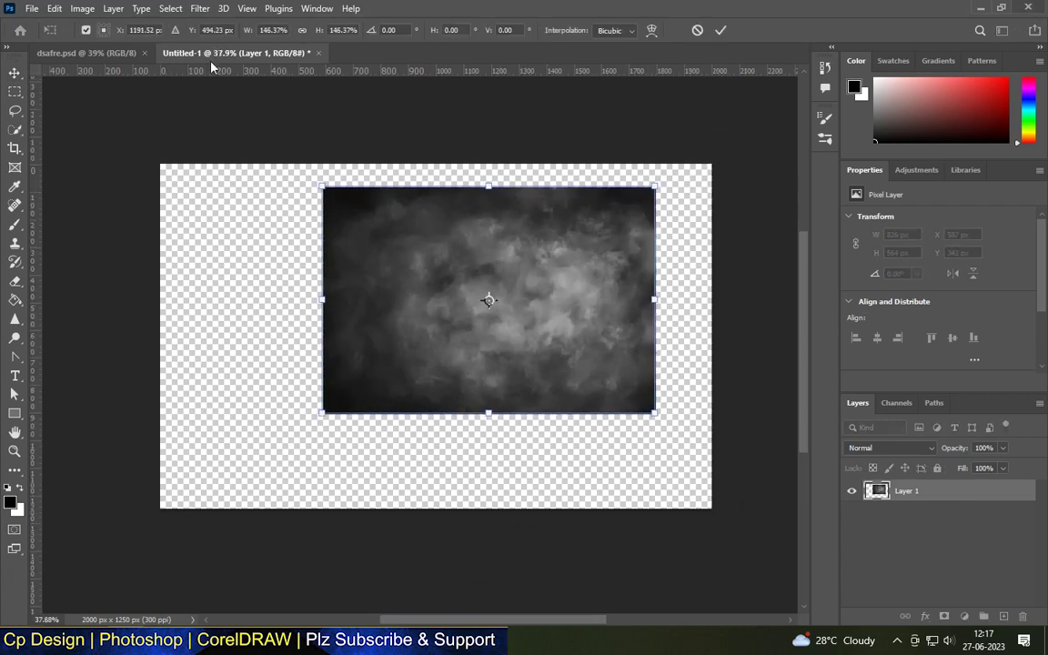
scroll(378, 312, "down", 2)
left_click_drag(332, 386, 214, 464)
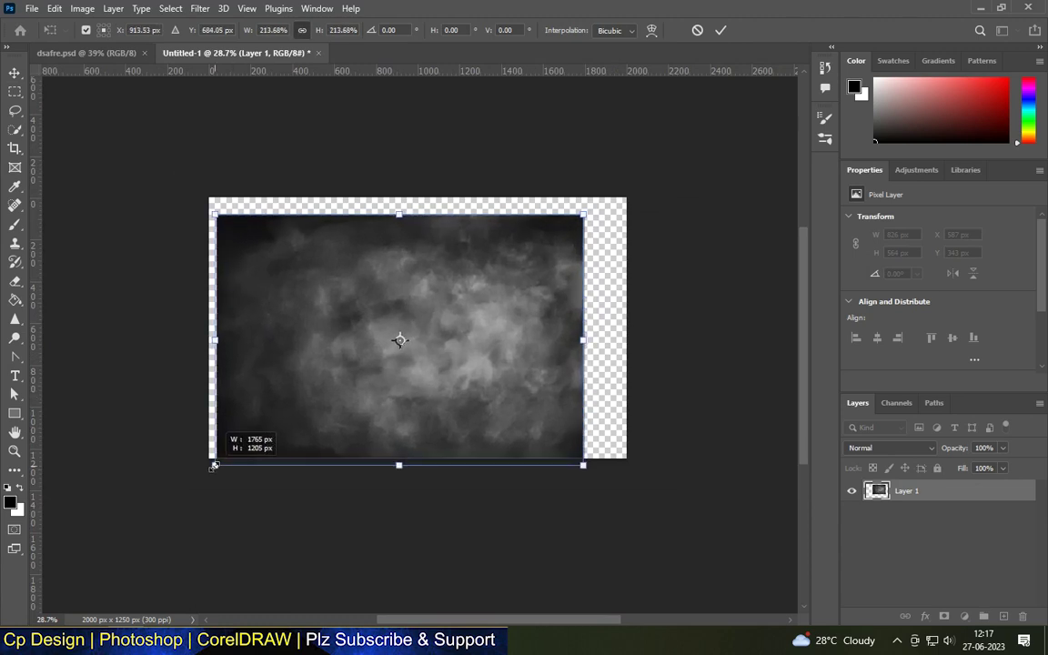
left_click_drag(585, 212, 630, 182)
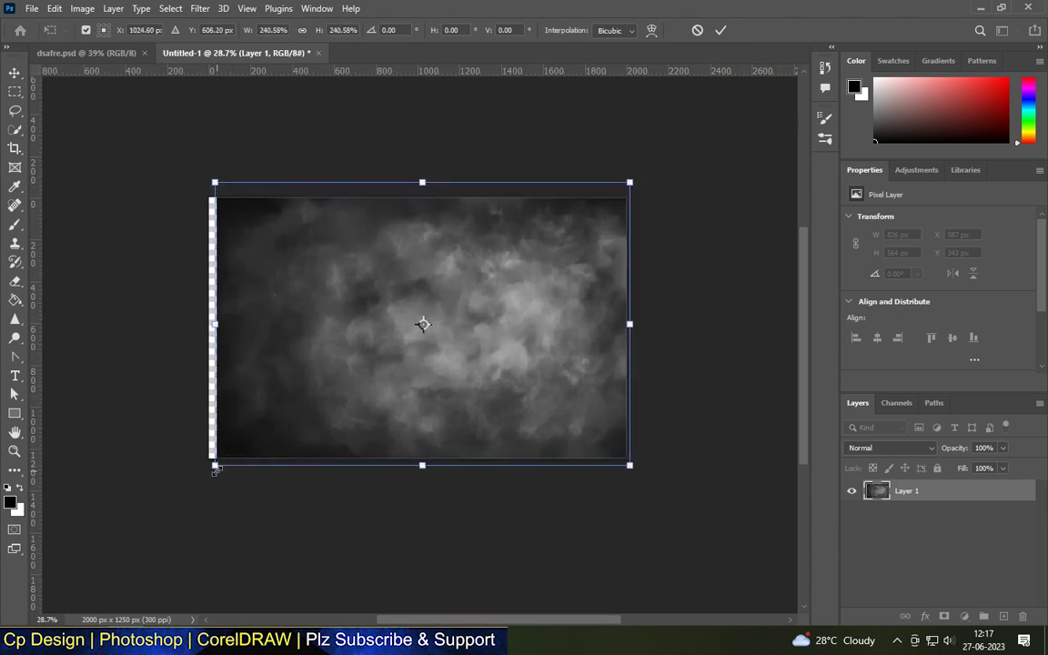
left_click_drag(215, 465, 205, 472)
key("Return")
left_click_drag(444, 344, 448, 346)
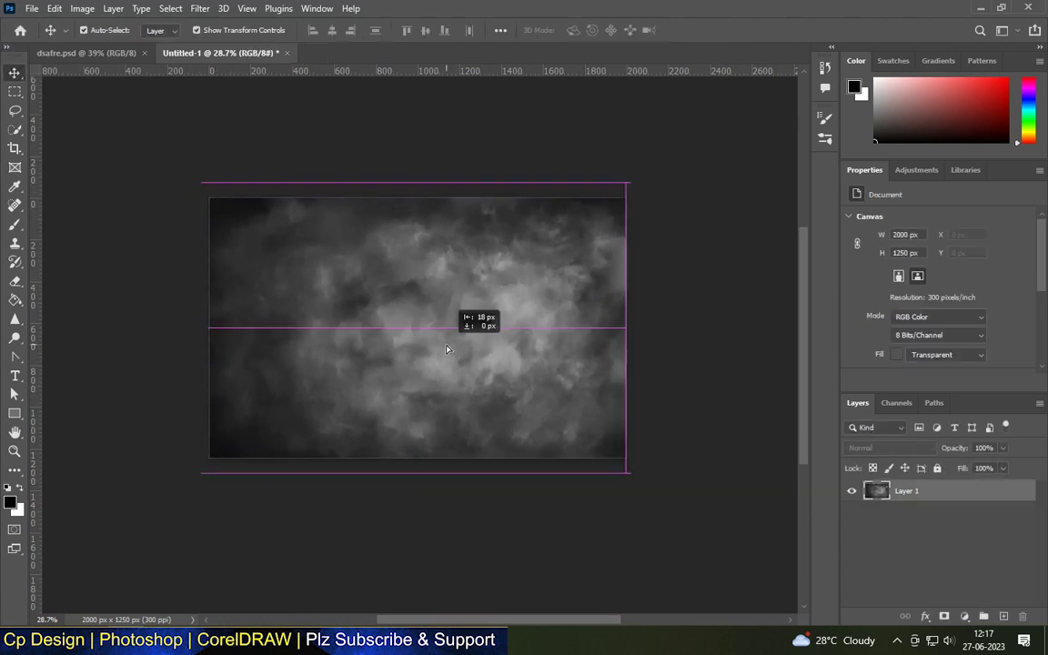
scroll(418, 332, "up", 1)
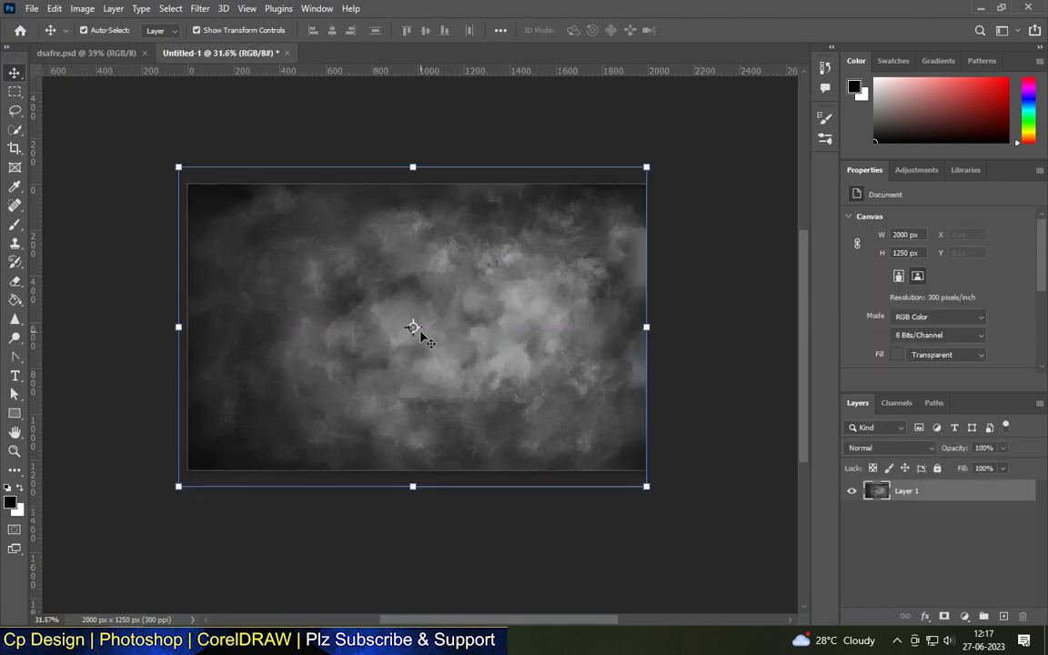
left_click(964, 616)
Step: Add a reversed radial Gradient Fill layer scaled to about 210% to darken the edges
left_click(941, 368)
left_click(600, 317)
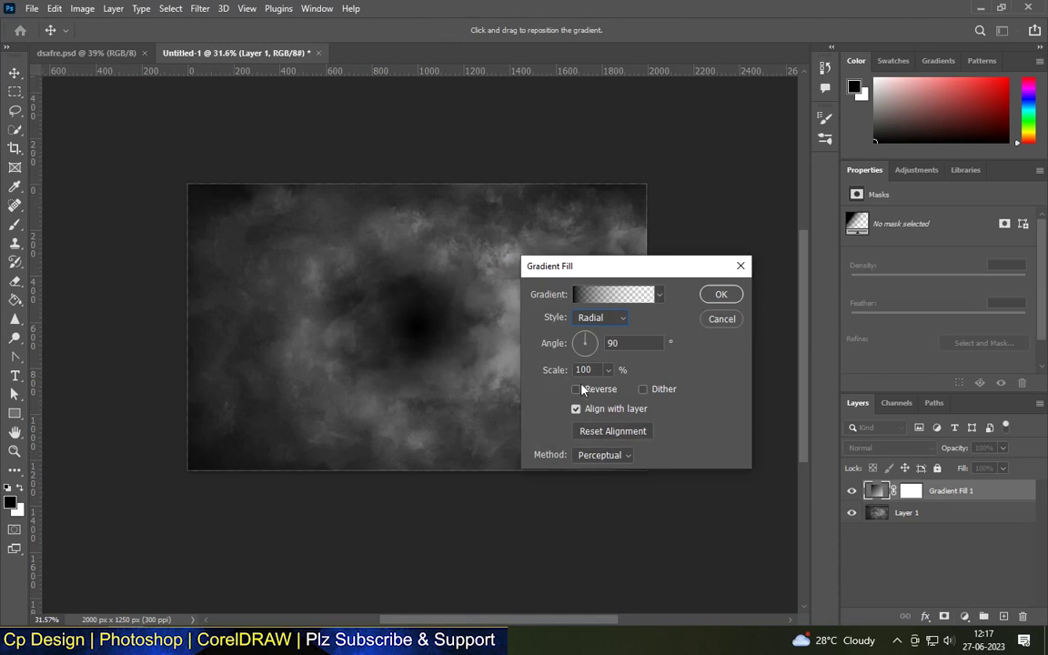
left_click(583, 389)
left_click(608, 371)
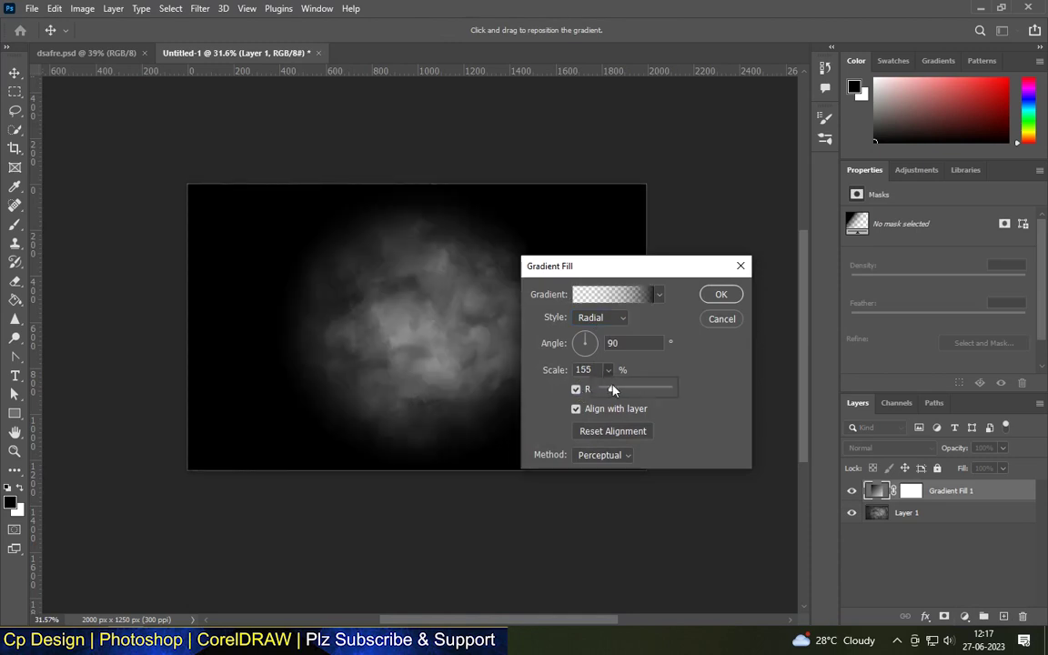
left_click_drag(612, 390, 618, 391)
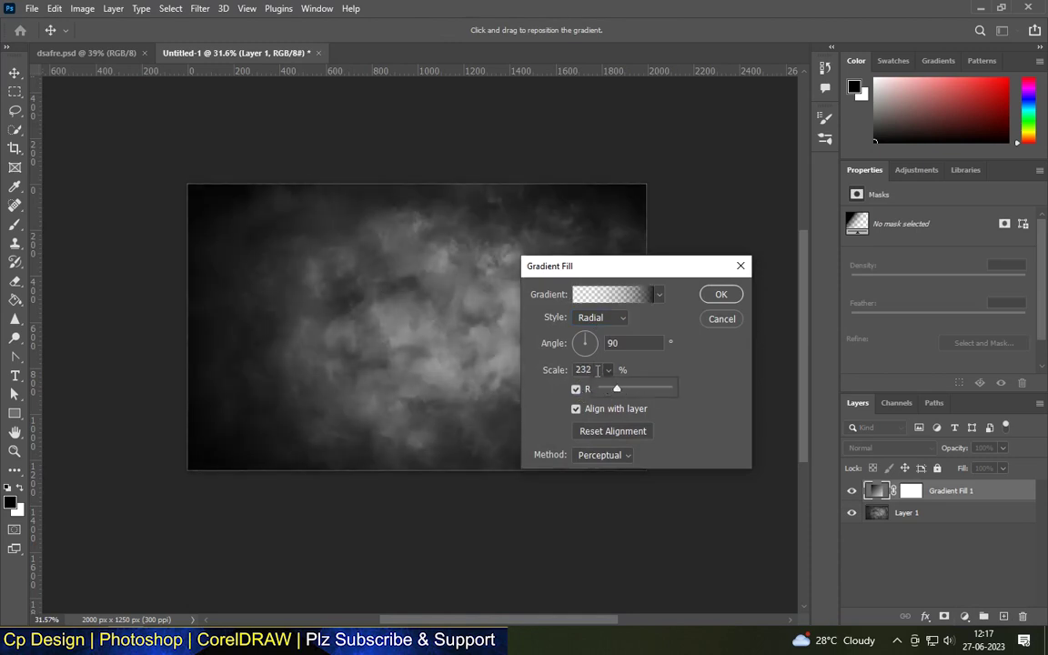
left_click_drag(617, 389, 616, 391)
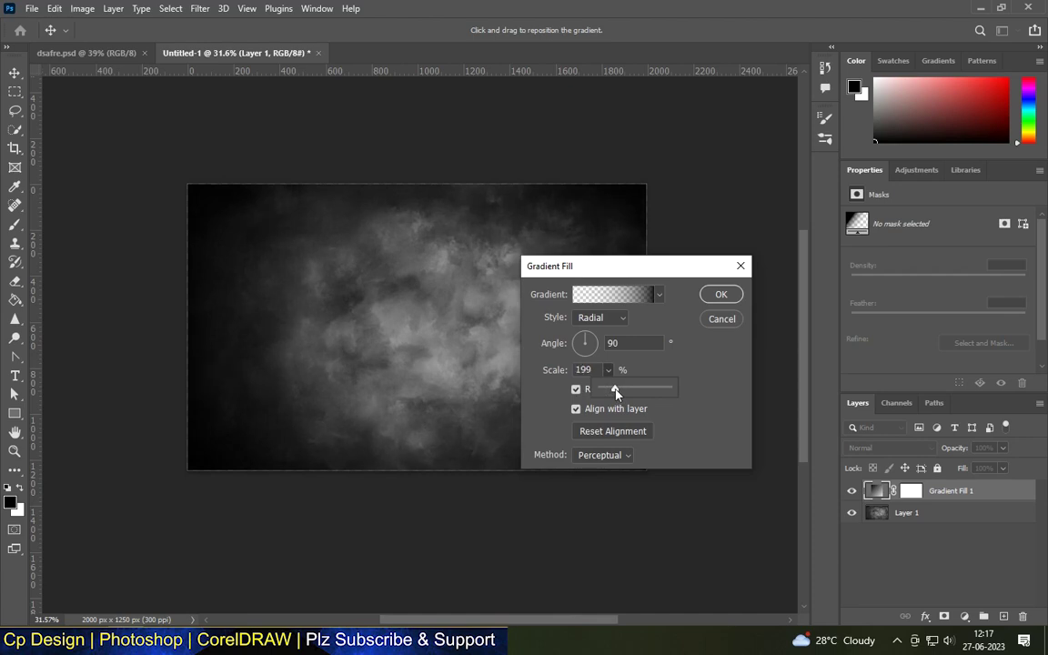
left_click(720, 295)
scroll(367, 350, "up", 2)
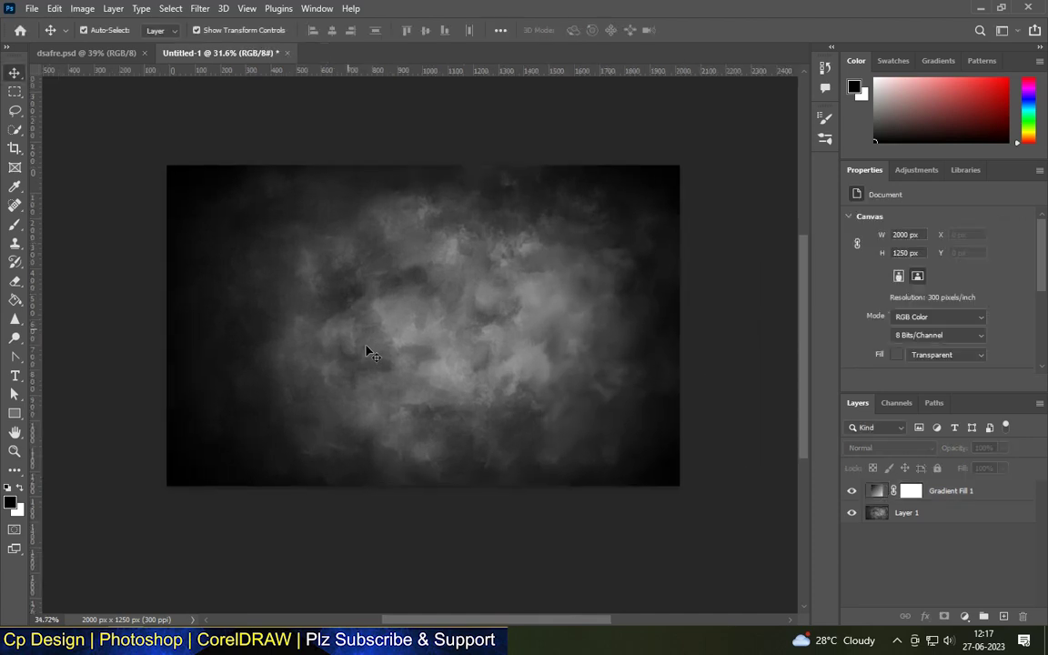
scroll(367, 352, "up", 3)
scroll(394, 335, "down", 5)
scroll(374, 231, "down", 1)
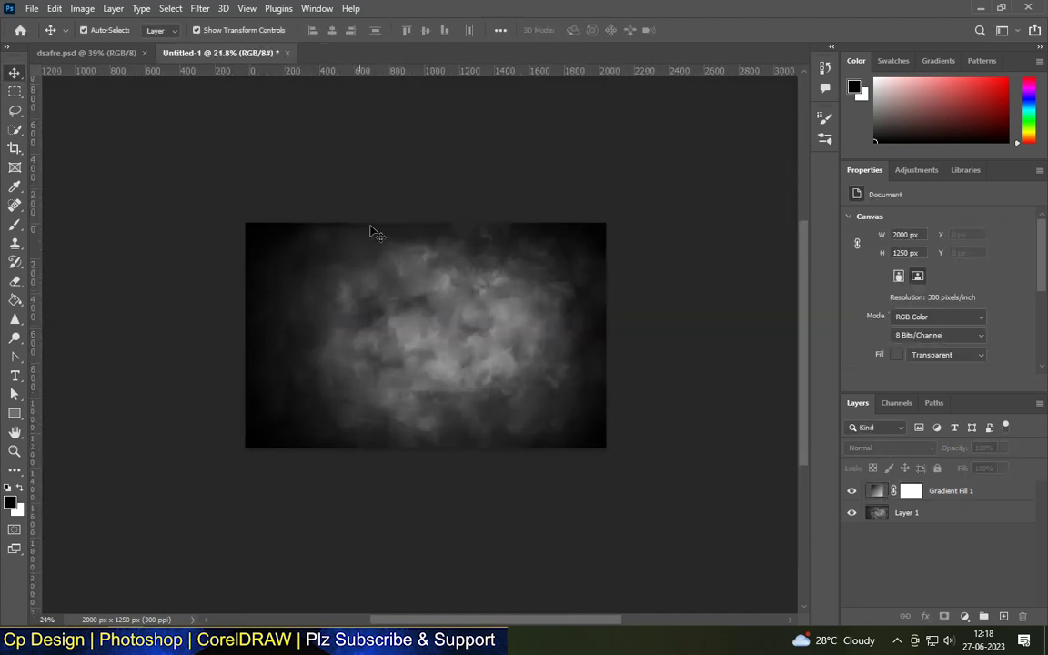
scroll(489, 202, "up", 1)
scroll(442, 311, "up", 1)
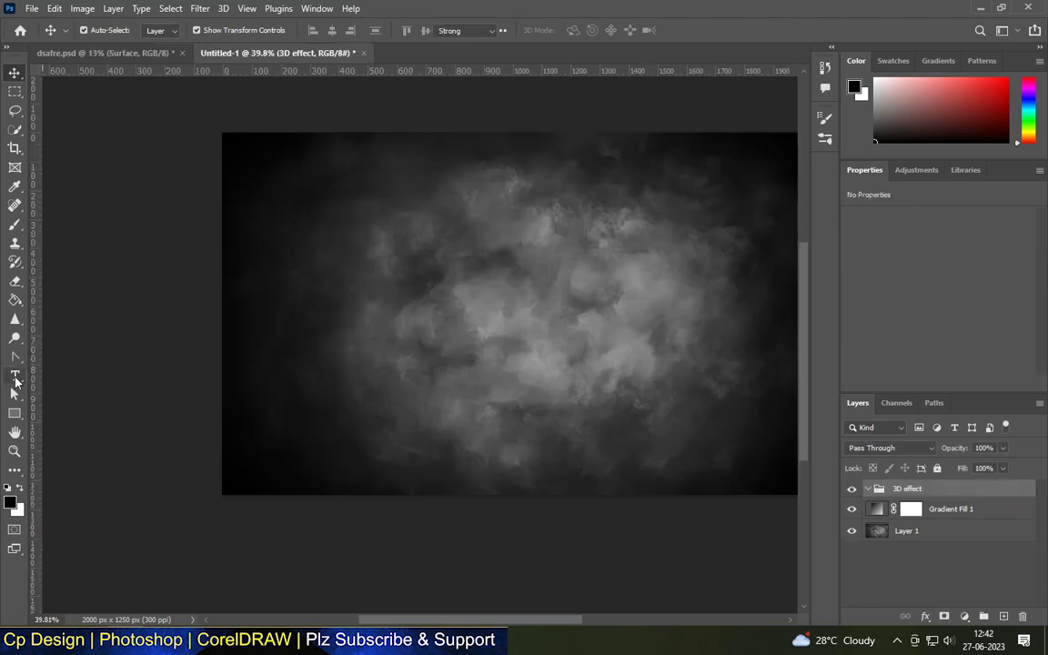
Step: Type white 'Sparkle' text on the canvas
key("t")
left_click(416, 318)
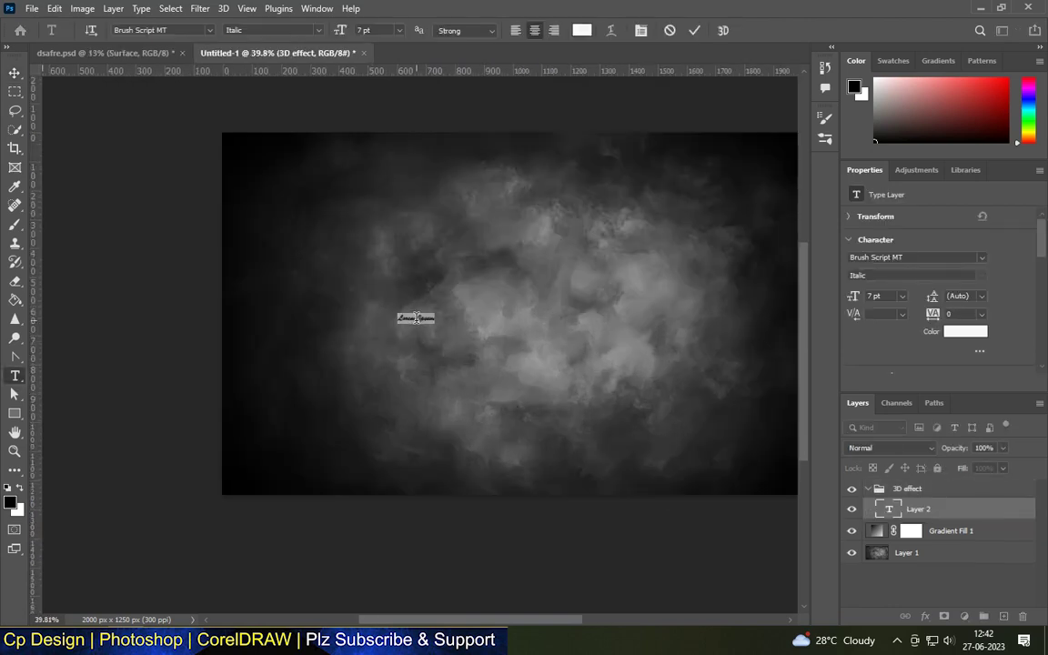
key("BackSpace")
type("Sparkle")
key("ctrl+Return")
Step: Scale the Sparkle text up so it spans the centre of the canvas
key("ctrl+t")
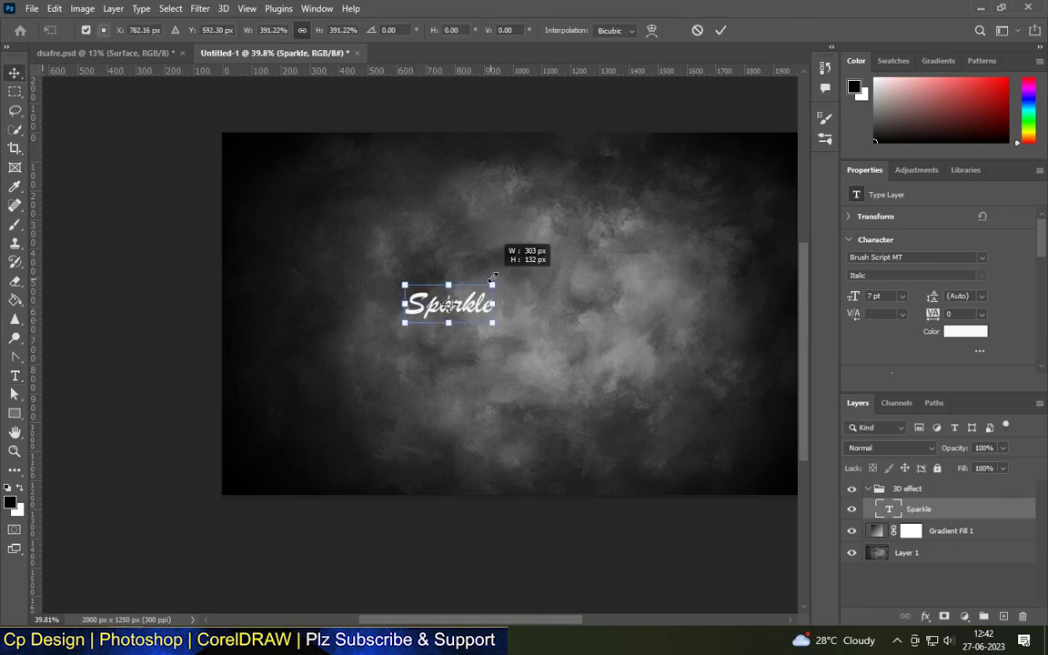
left_click_drag(490, 278, 686, 159)
left_click_drag(614, 211, 537, 275)
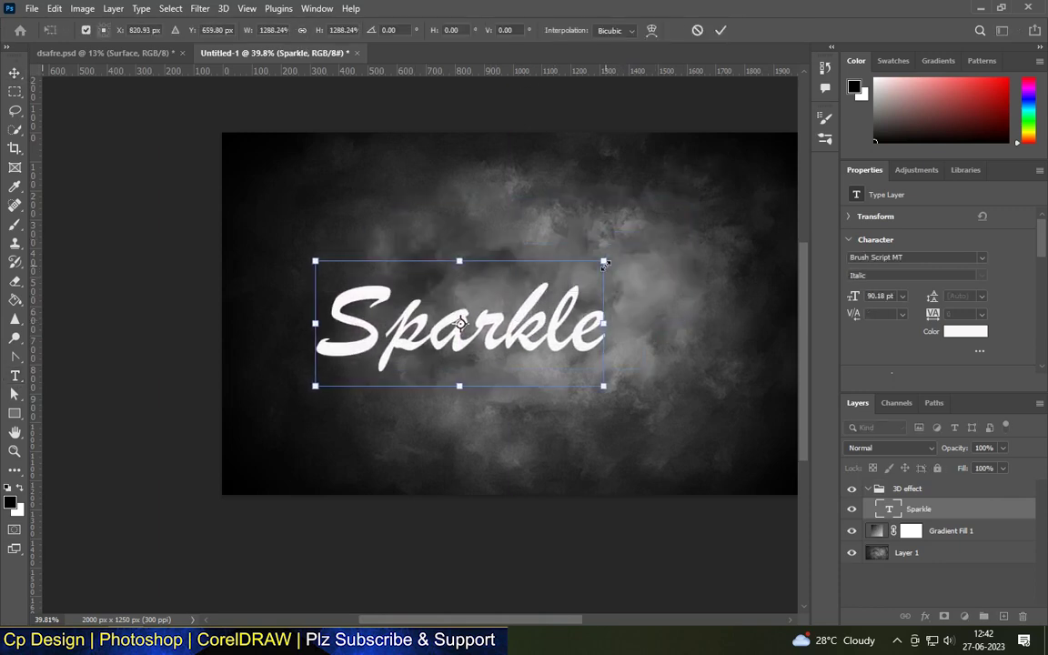
left_click_drag(605, 263, 771, 188)
left_click_drag(700, 255, 676, 271)
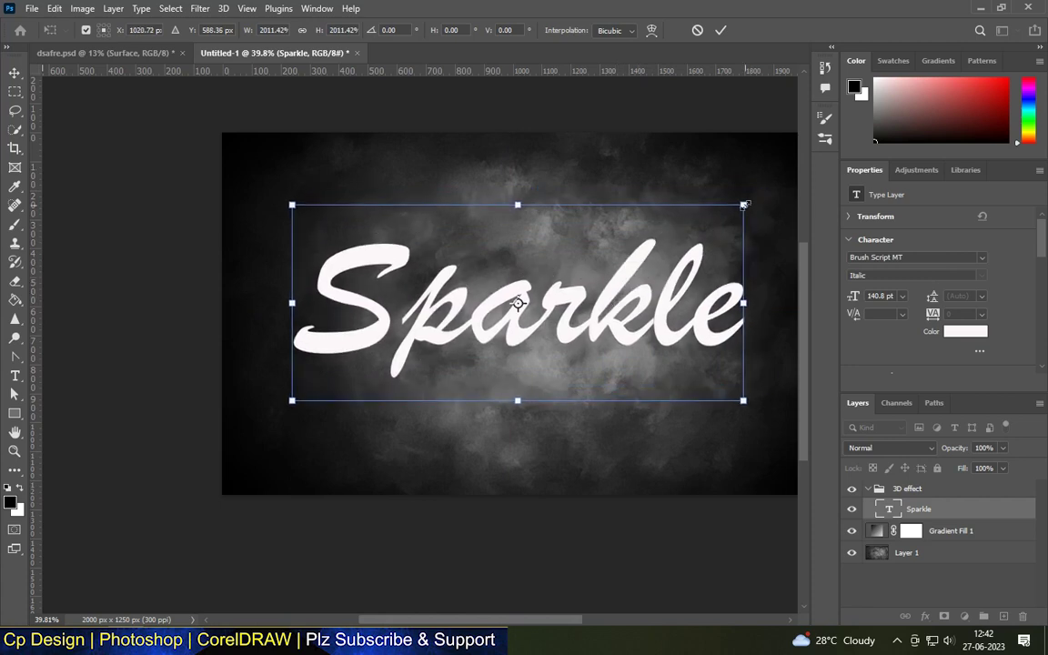
left_click_drag(744, 204, 799, 221)
key("Return")
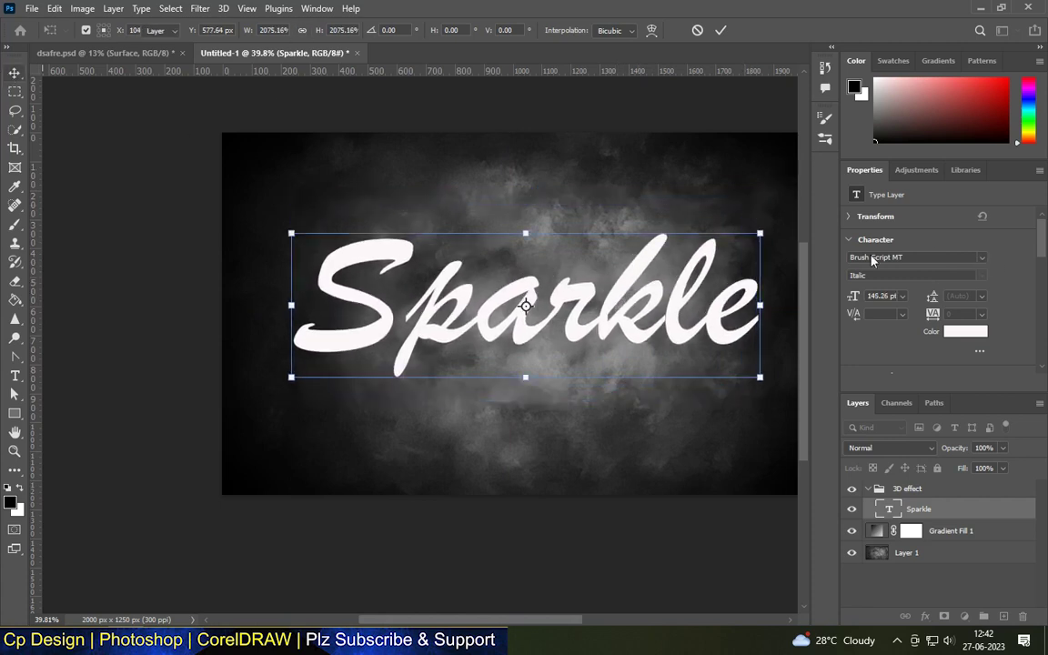
Step: Change the Sparkle font to Steadream and centre the text over the clouds
left_click(980, 258)
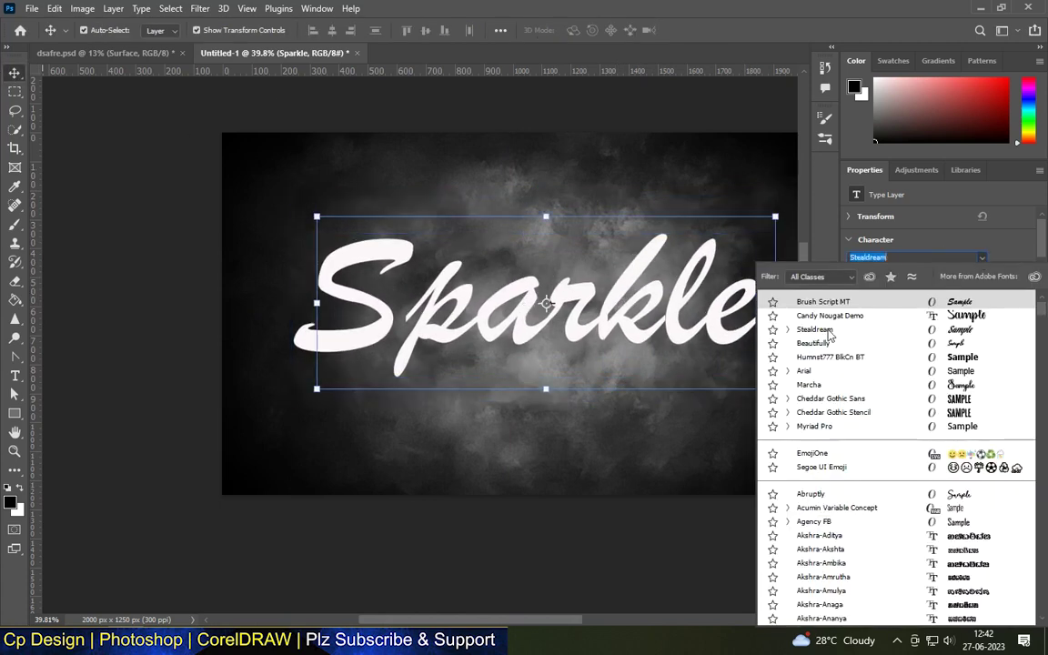
left_click(819, 330)
scroll(414, 461, "down", 3)
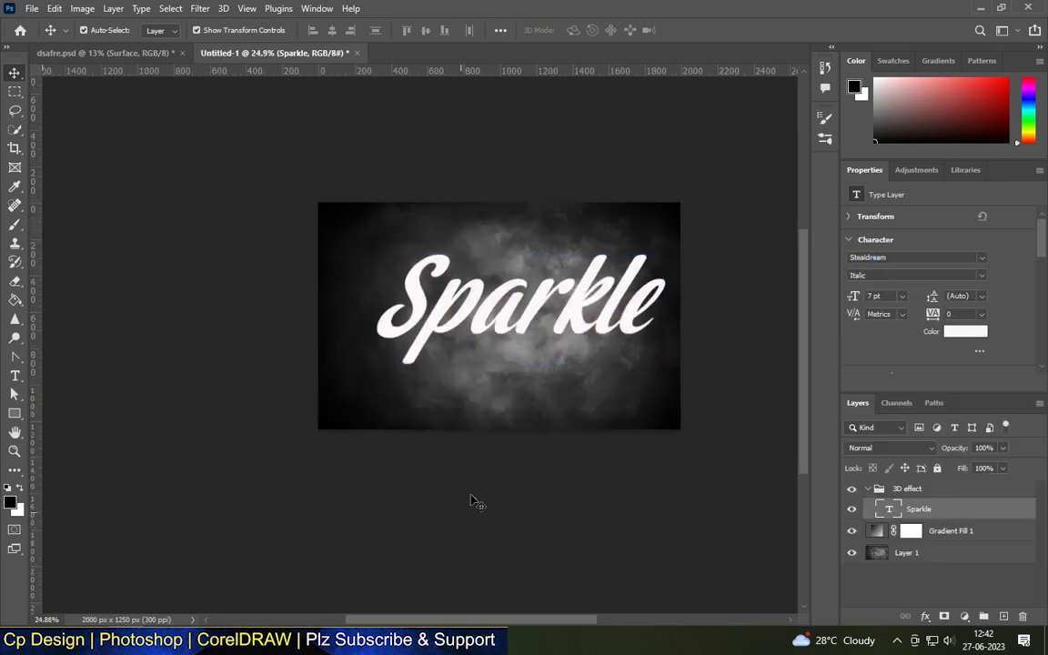
scroll(414, 460, "up", 2)
left_click_drag(540, 308, 514, 322)
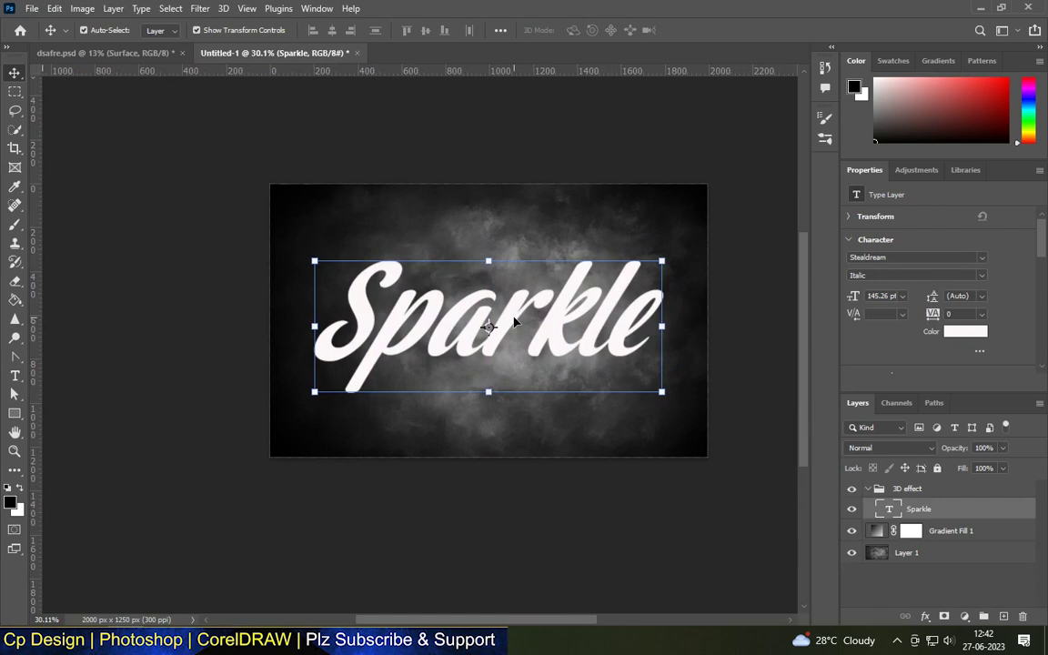
scroll(525, 286, "up", 2)
scroll(566, 335, "up", 3)
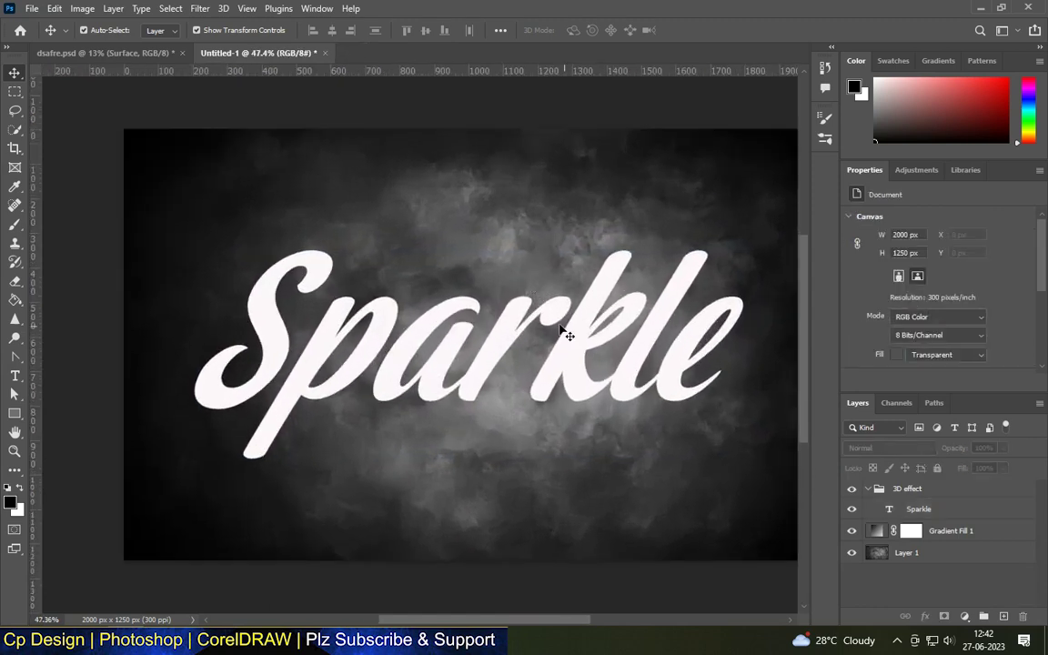
mouse_move(575, 344)
left_mouse_down()
mouse_move(575, 328)
mouse_move(555, 335)
left_mouse_up()
scroll(577, 414, "down", 2)
scroll(573, 369, "up", 2)
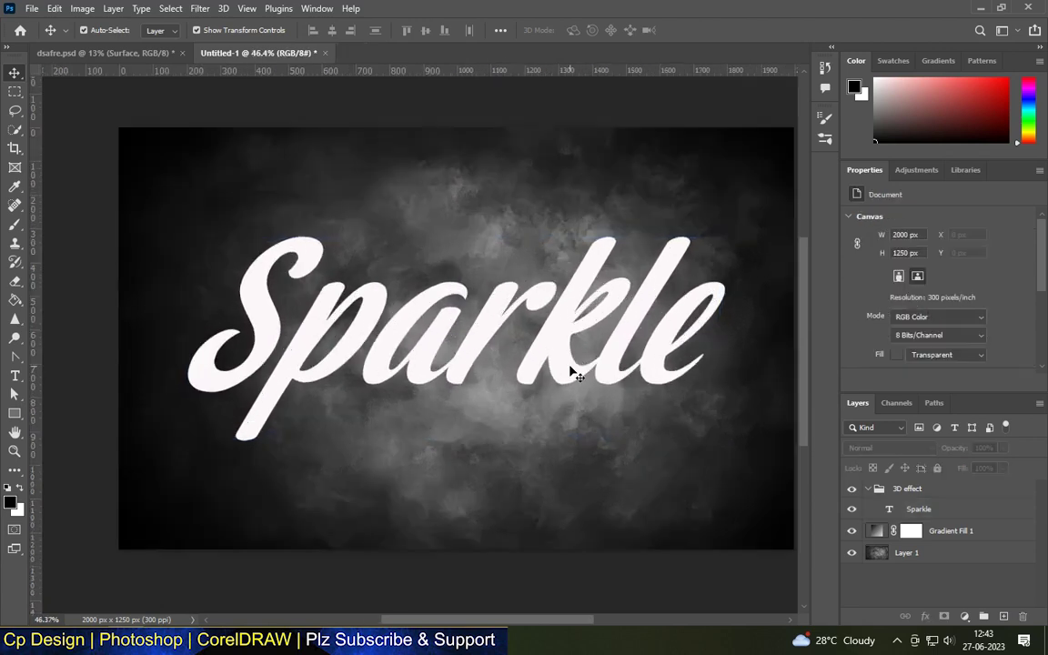
left_click(943, 512)
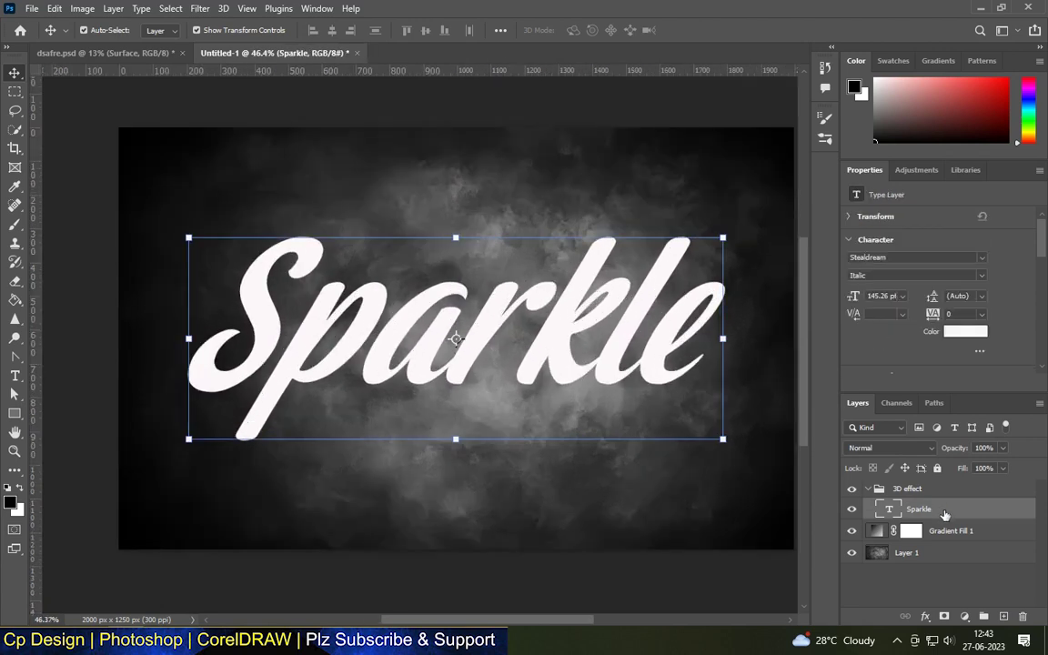
Step: Open Sparkle's Layer Style and close it with opacity left at 100%
double_click(944, 515)
key("Down")
key("Down")
key("Down")
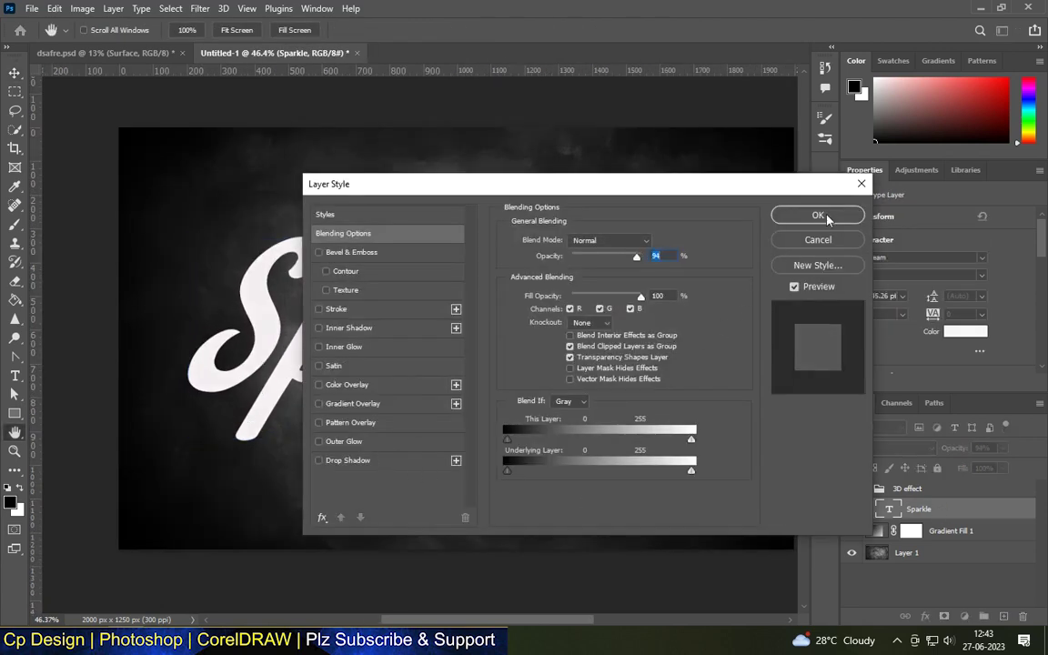
key("Up")
key("Up")
key("Up")
left_click(862, 183)
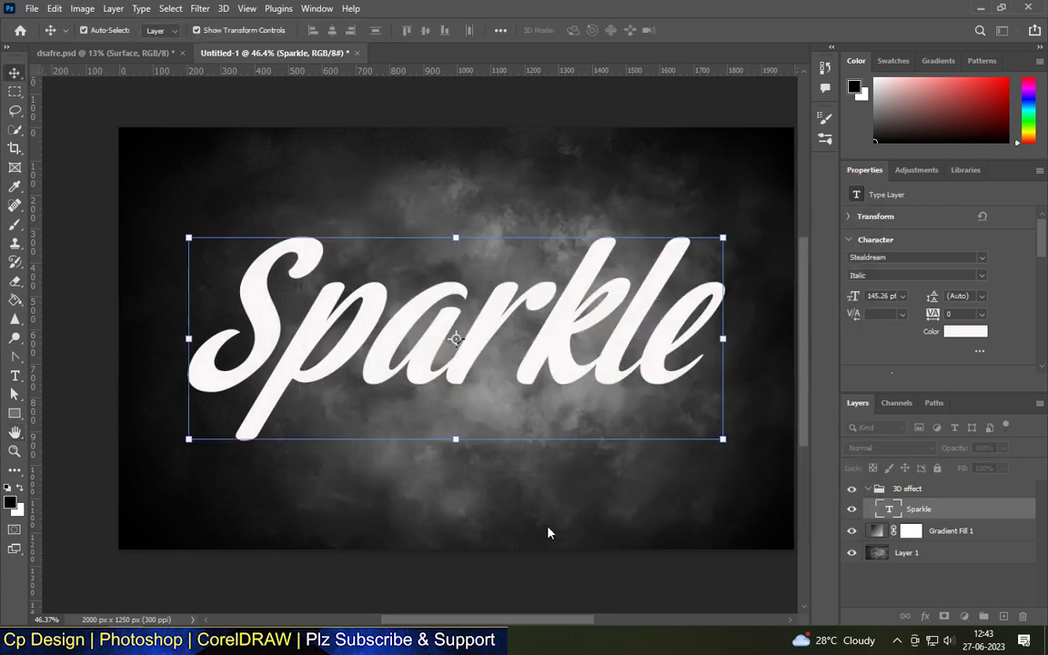
Step: Ungroup the '3D effect' group, leaving Sparkle above Gradient Fill 1
left_click(928, 490)
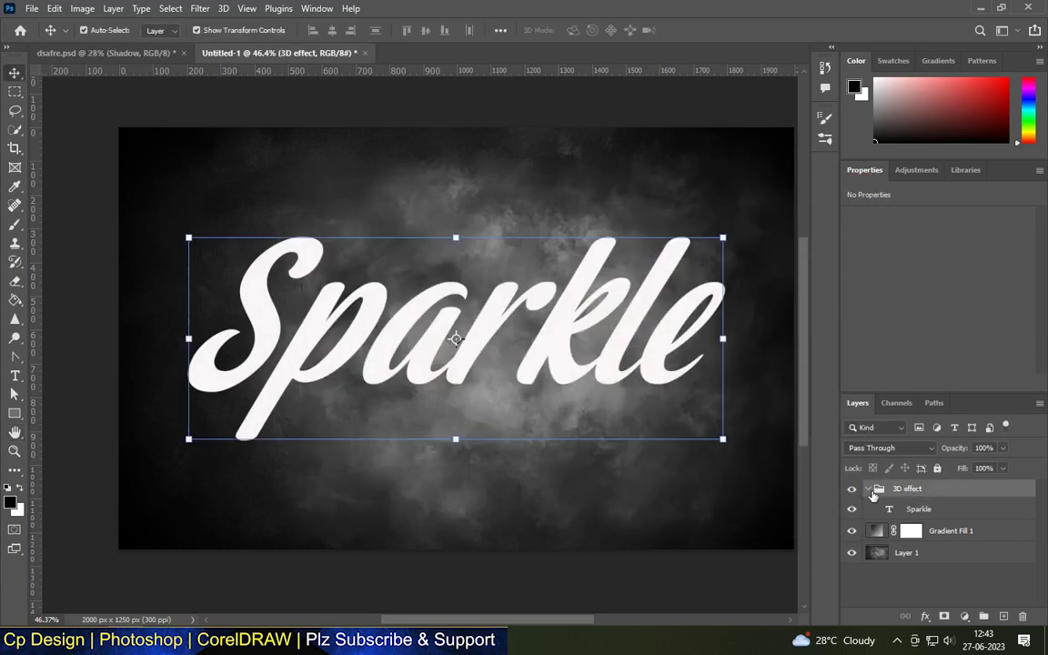
right_click(873, 492)
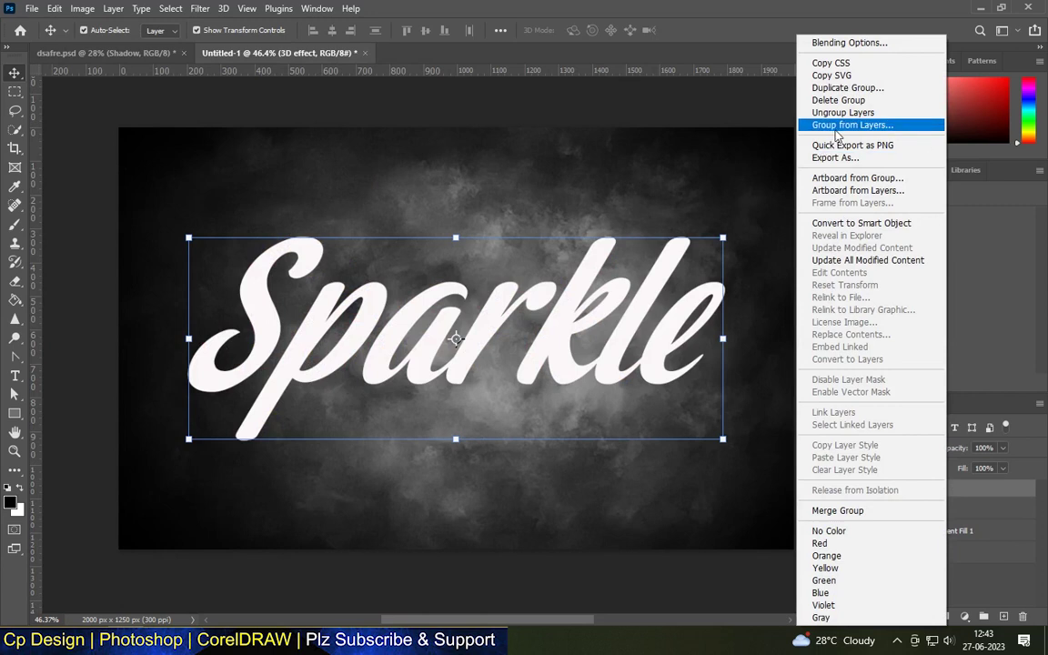
left_click(846, 113)
left_click(928, 492)
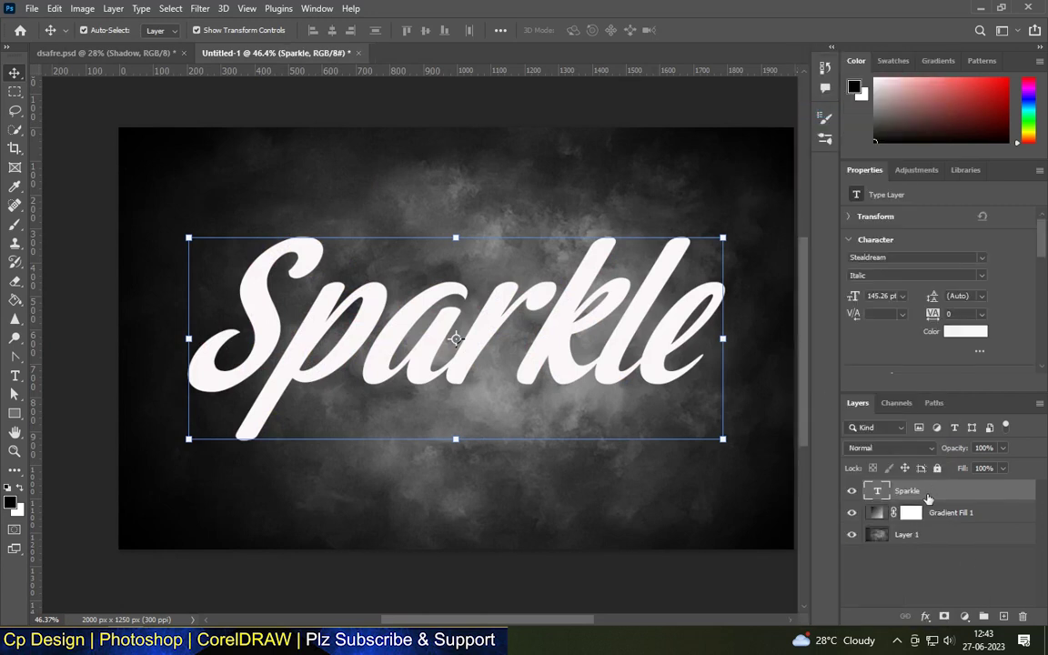
Step: Add a black Multiply drop shadow to the Sparkle text
double_click(928, 496)
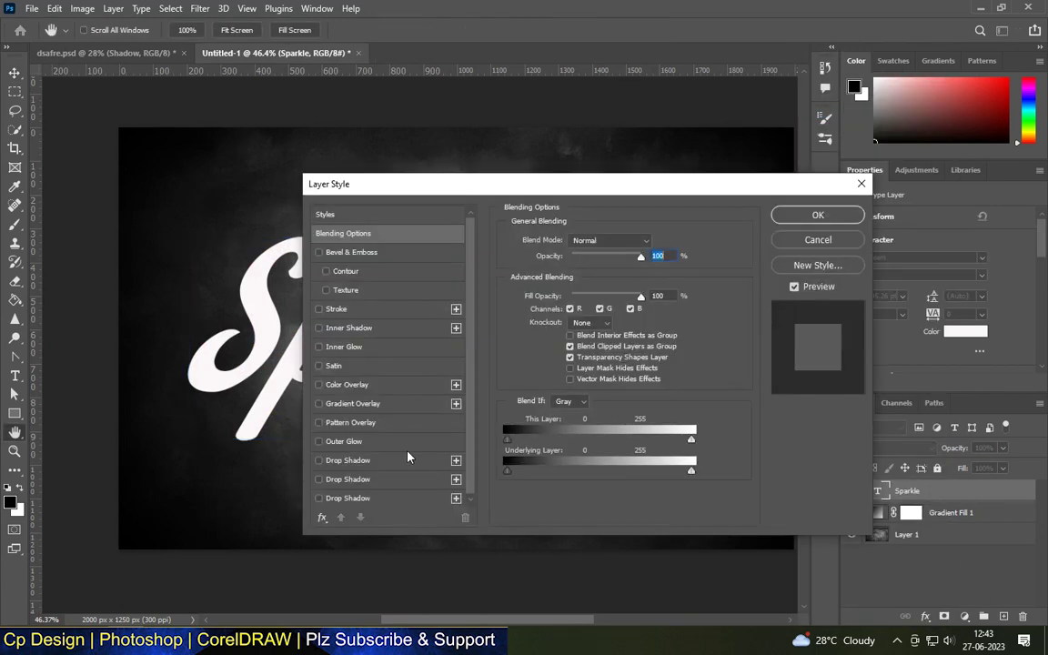
left_click(360, 461)
left_click(654, 241)
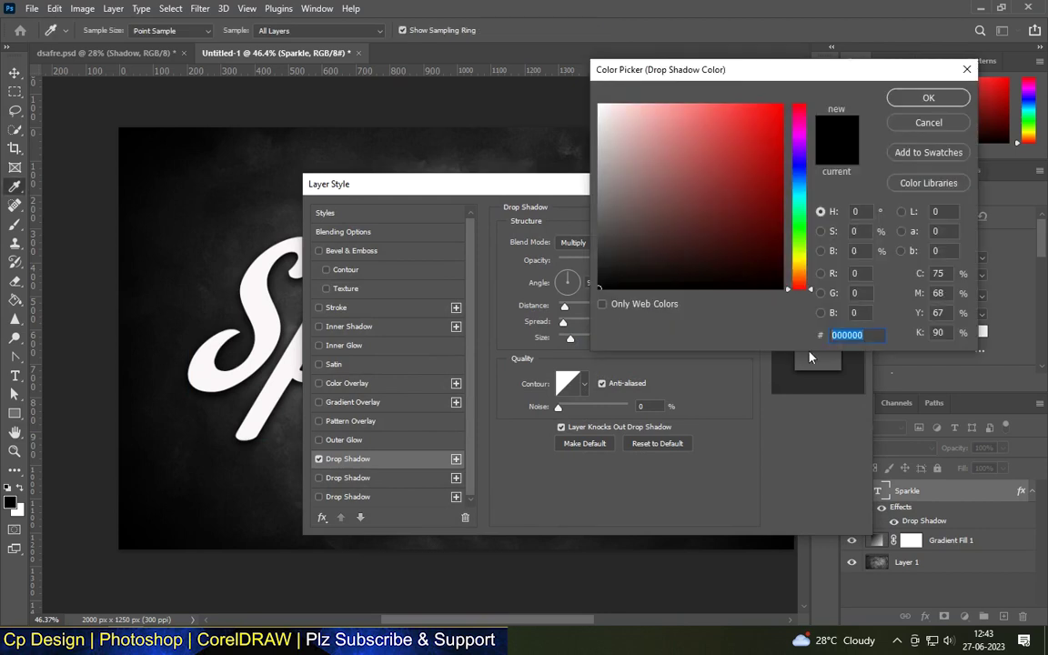
left_click(937, 104)
left_click(587, 242)
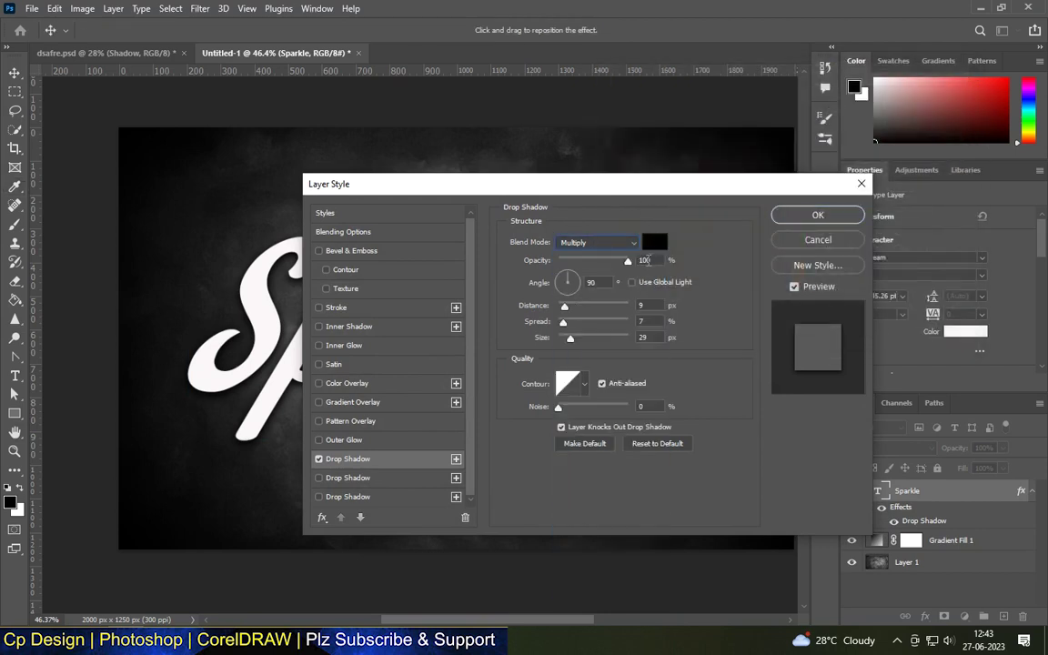
key("Tab")
key("Tab")
key("Tab")
Step: Add a second black Multiply drop shadow with larger distance and size
left_click(364, 478)
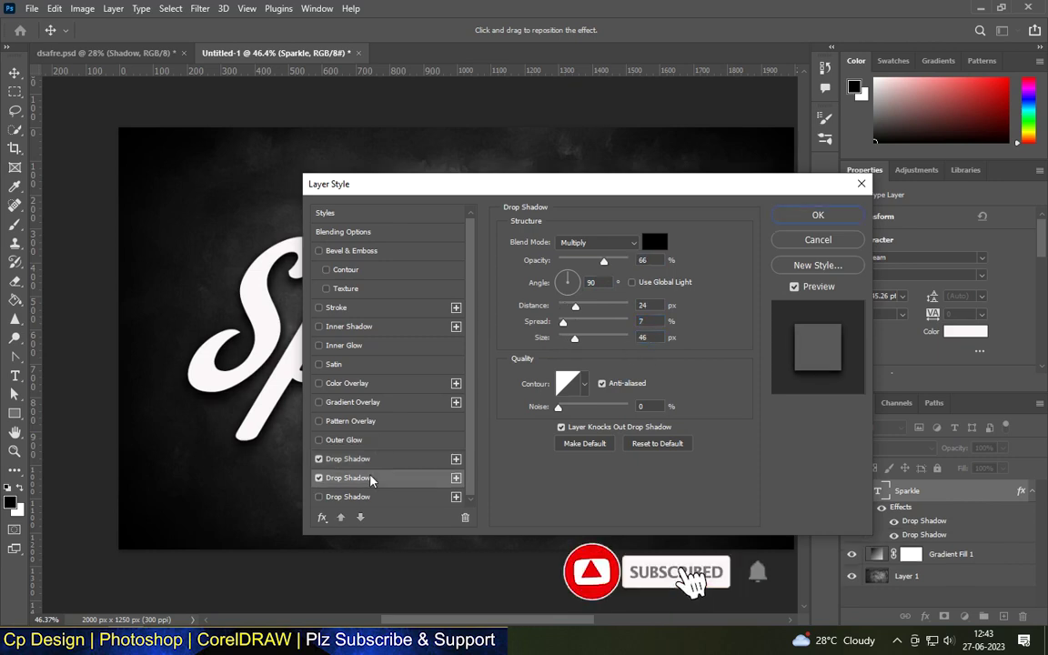
left_click(654, 242)
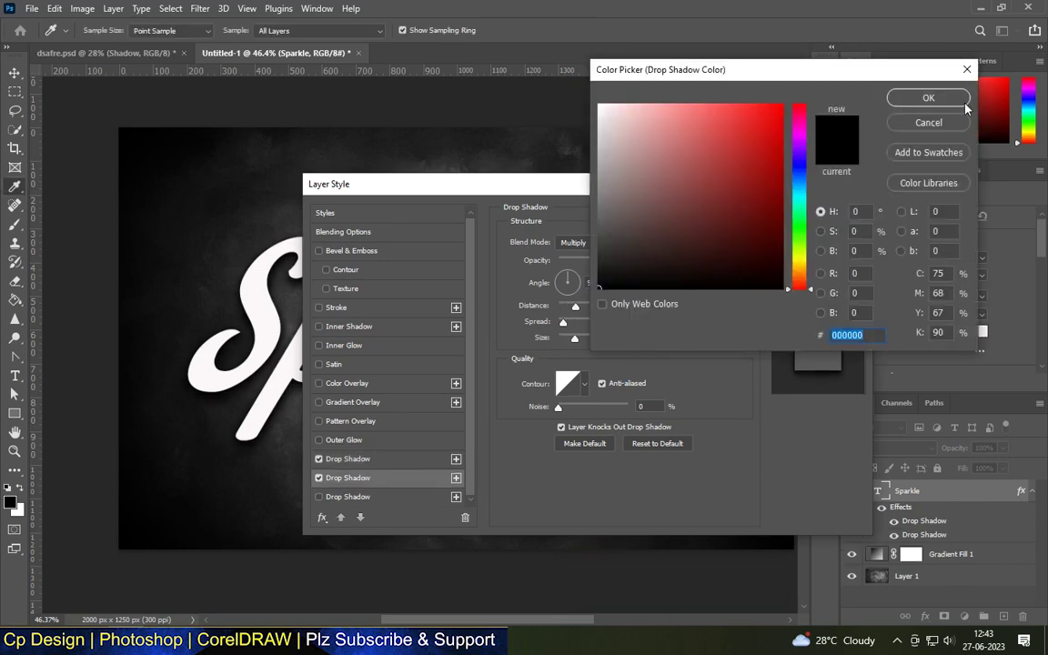
left_click(926, 97)
left_click(596, 242)
key("Escape")
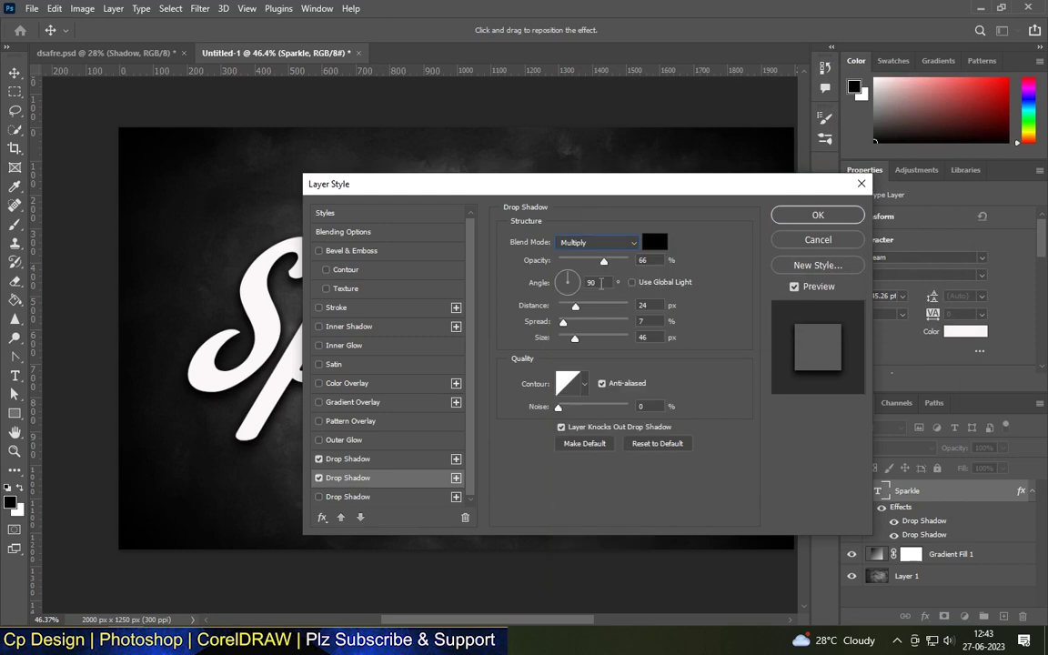
left_click(654, 320)
Step: Add a third Multiply drop shadow and apply all three shadows to Sparkle
left_click(319, 496)
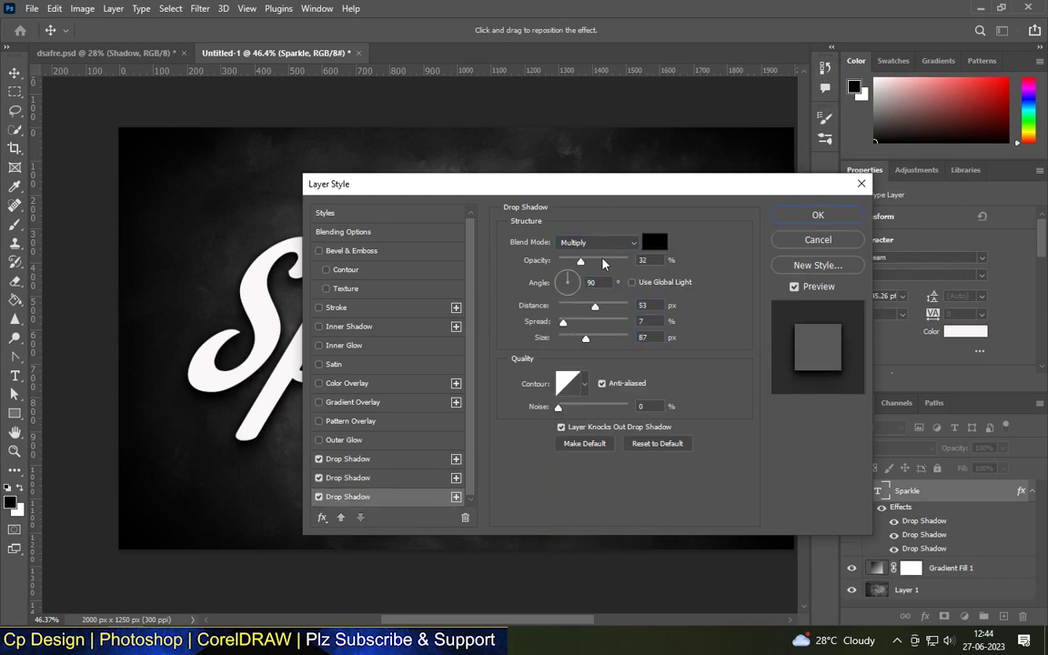
left_click(595, 242)
key("Escape")
left_click(818, 215)
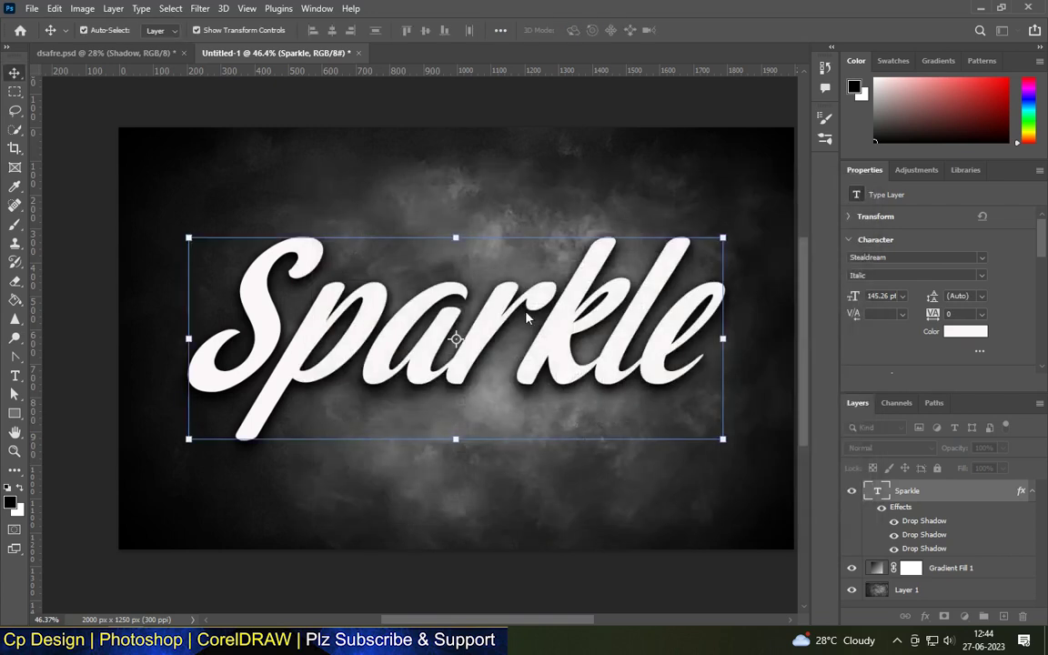
double_click(974, 501)
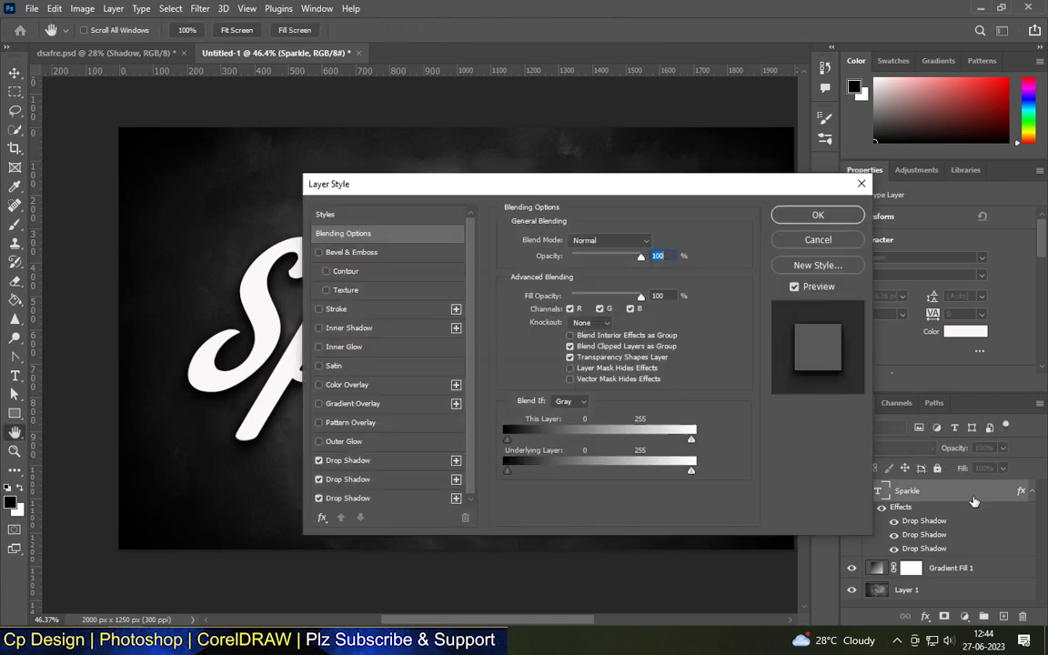
left_click(862, 183)
Step: Duplicate Sparkle and remove all three drop shadows from Sparkle copy
key("v")
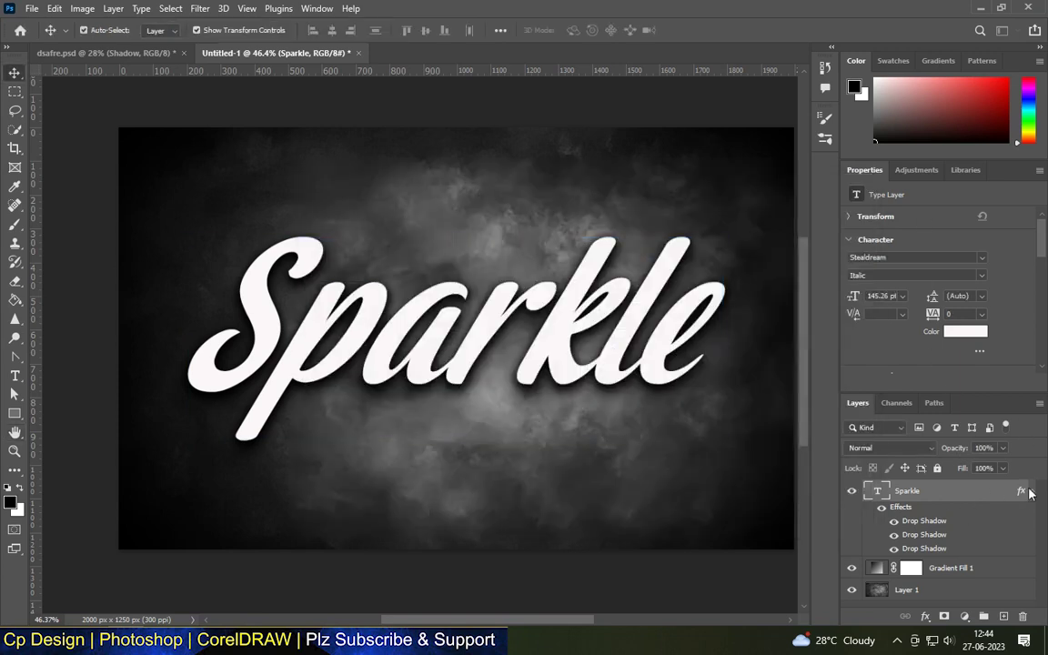
left_click(1031, 490)
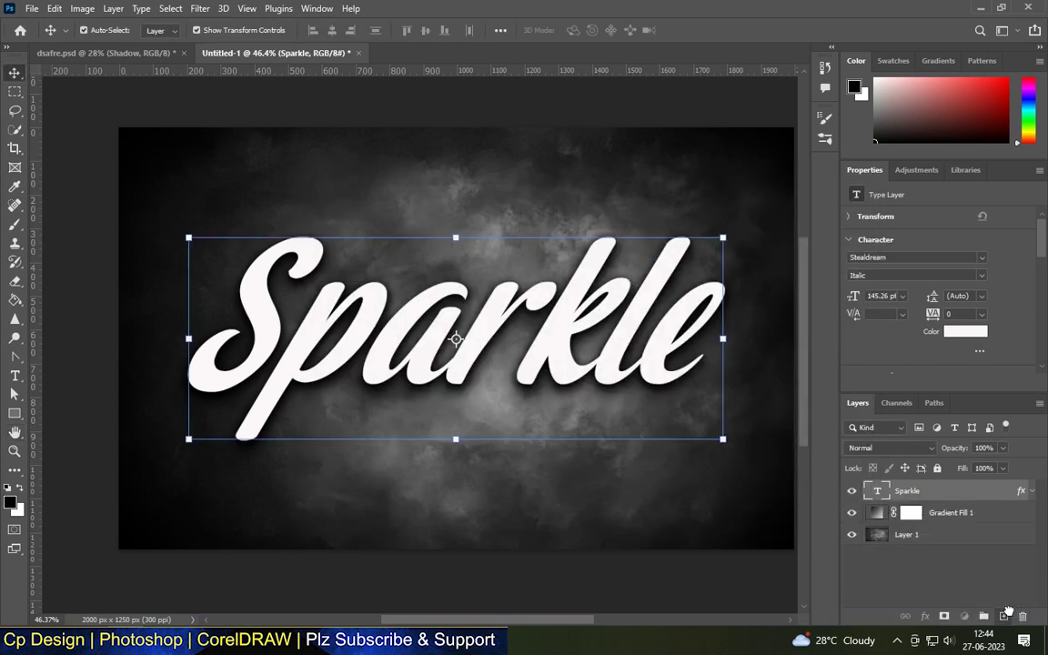
key("ctrl+j")
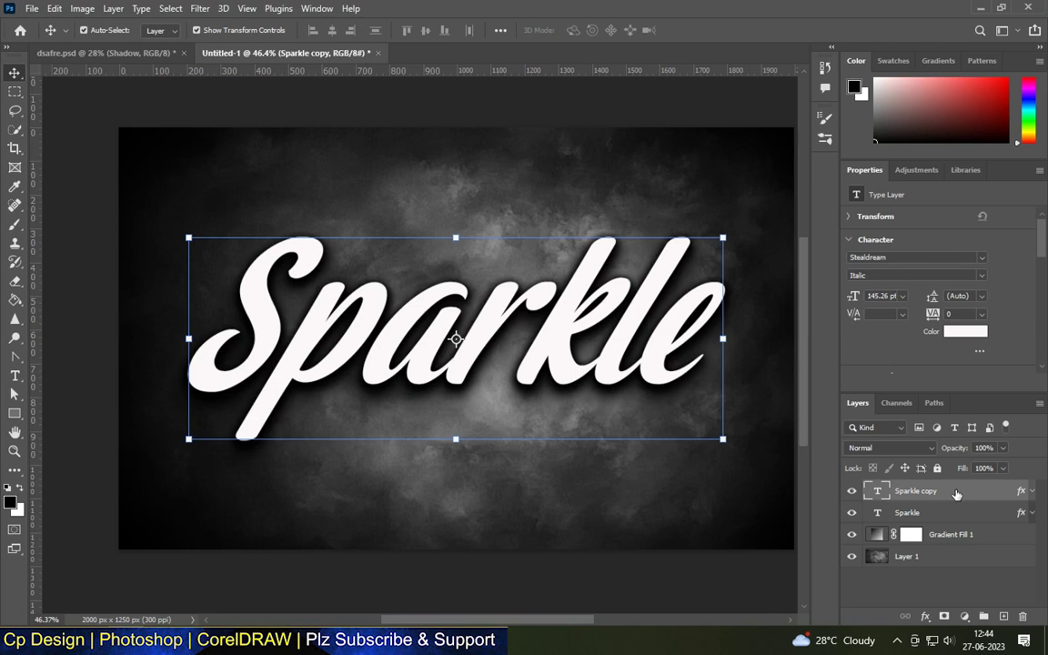
double_click(963, 495)
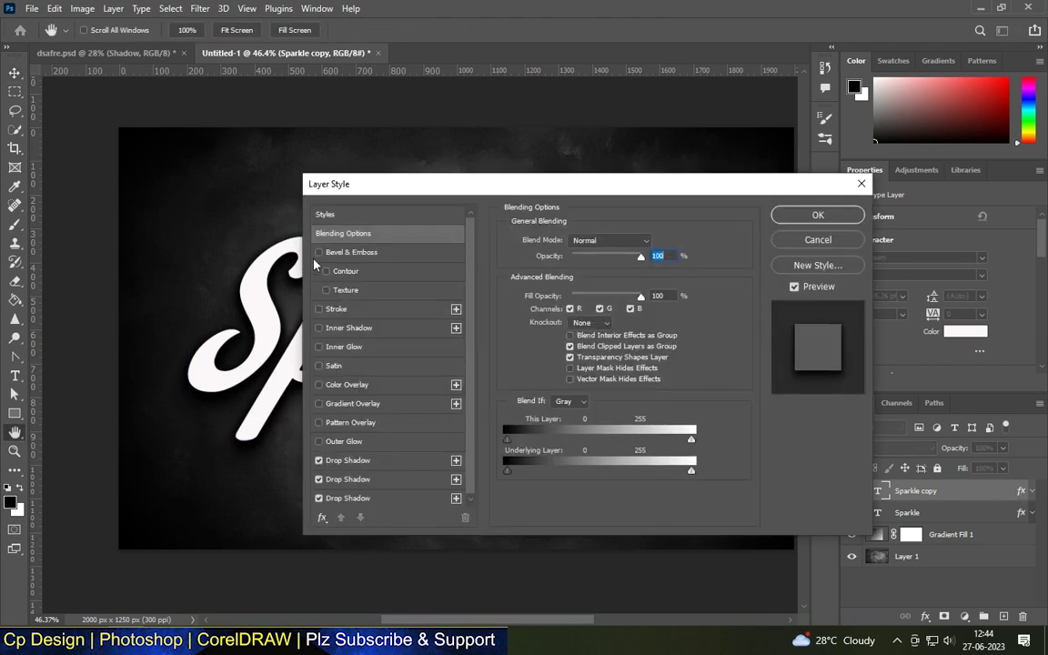
left_click(320, 460)
left_click(327, 499)
left_click(319, 499)
left_click(836, 220)
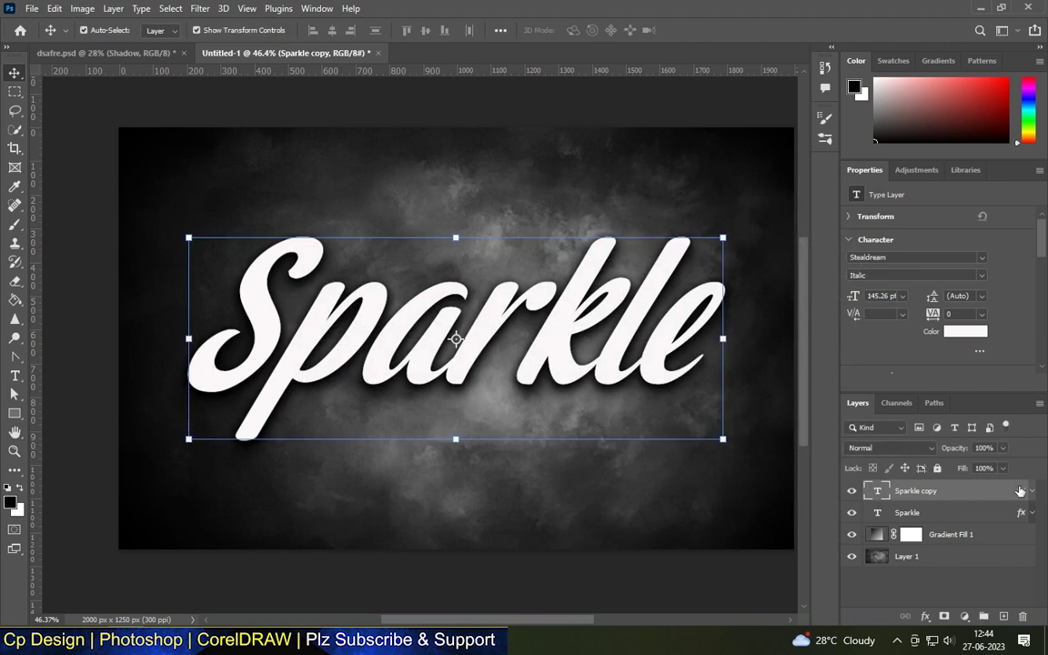
Step: Set fill opacity to 0% on both Sparkle and Sparkle copy, enabling Bevel & Emboss on the copy
left_click(959, 518)
double_click(964, 512)
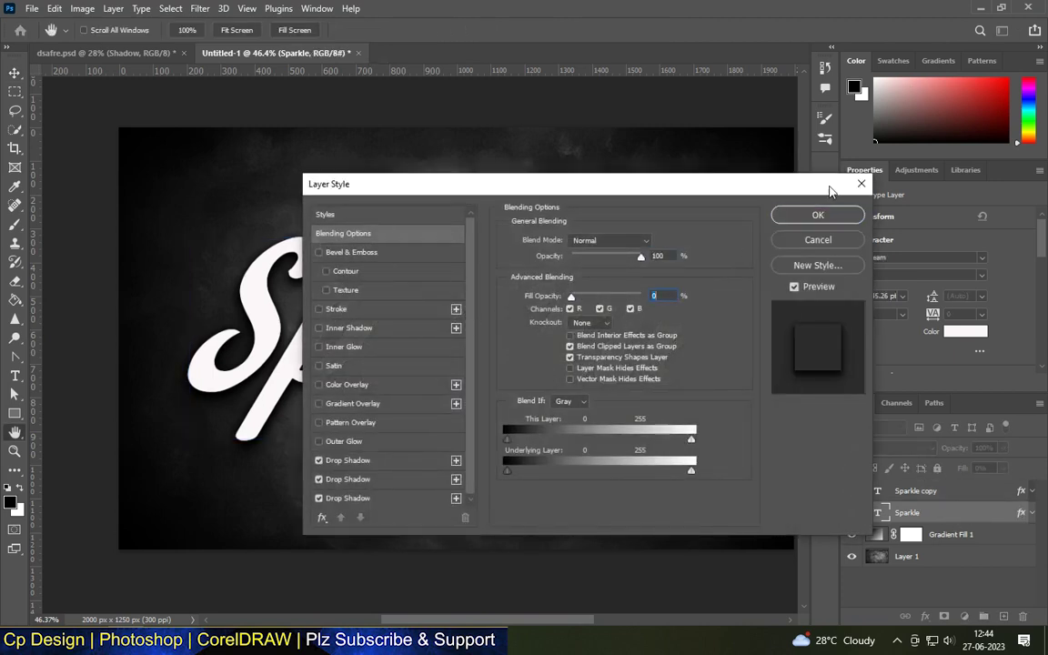
left_click(818, 214)
left_click(971, 497)
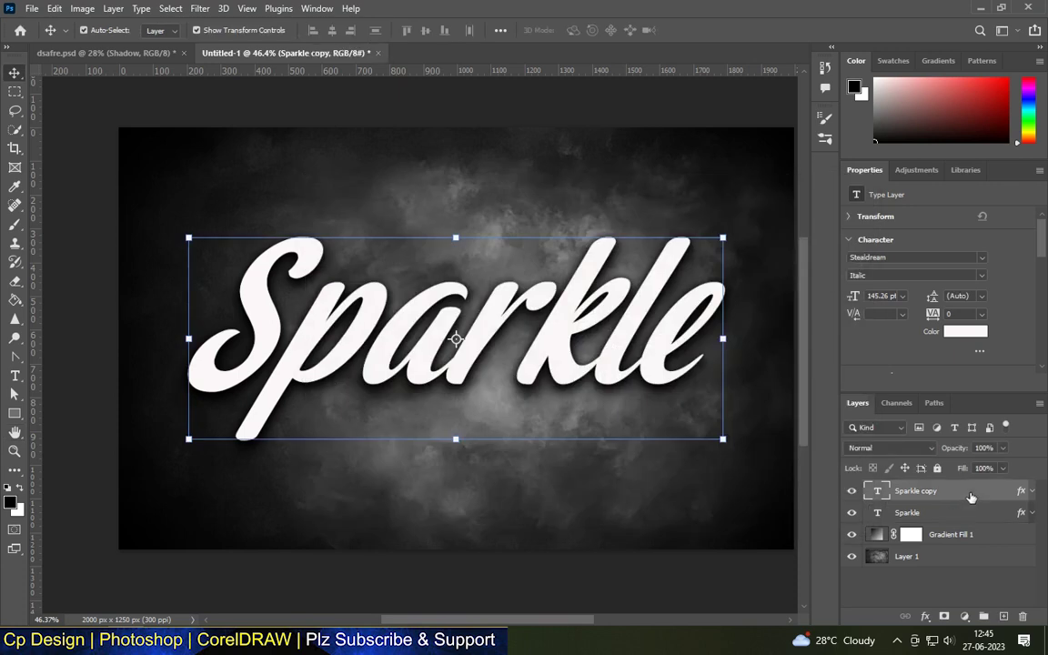
double_click(970, 497)
left_click(350, 251)
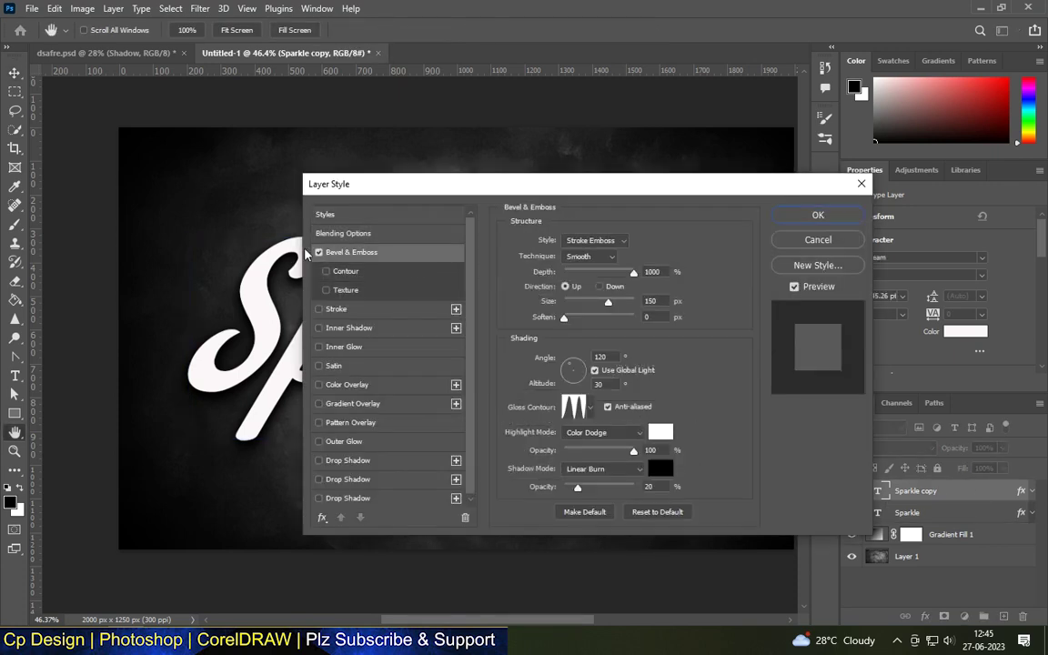
left_click(343, 233)
left_click_drag(546, 296, 484, 320)
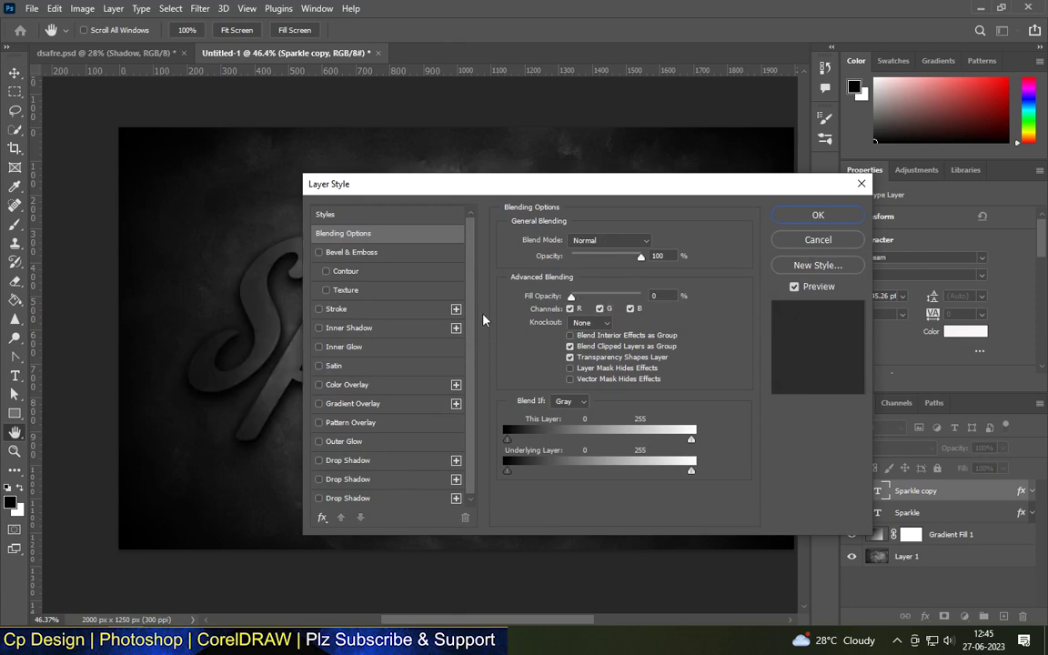
left_click(816, 216)
key("v")
scroll(515, 289, "down", 3)
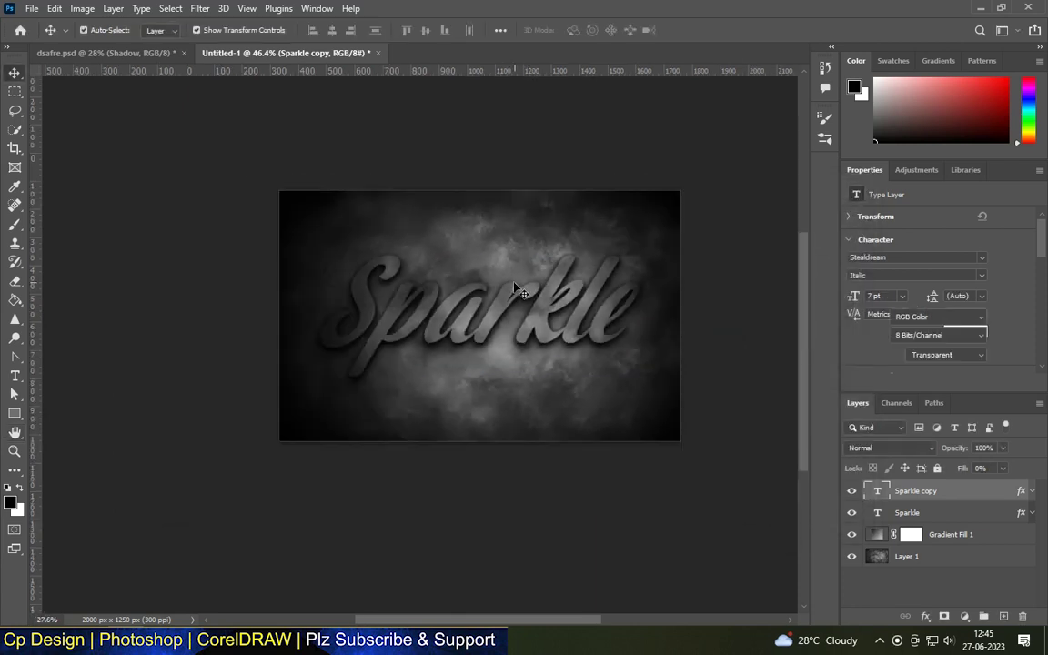
scroll(515, 289, "up", 3)
Step: Give Sparkle copy a Stroke Emboss bevel in Layer Style
left_click(493, 327)
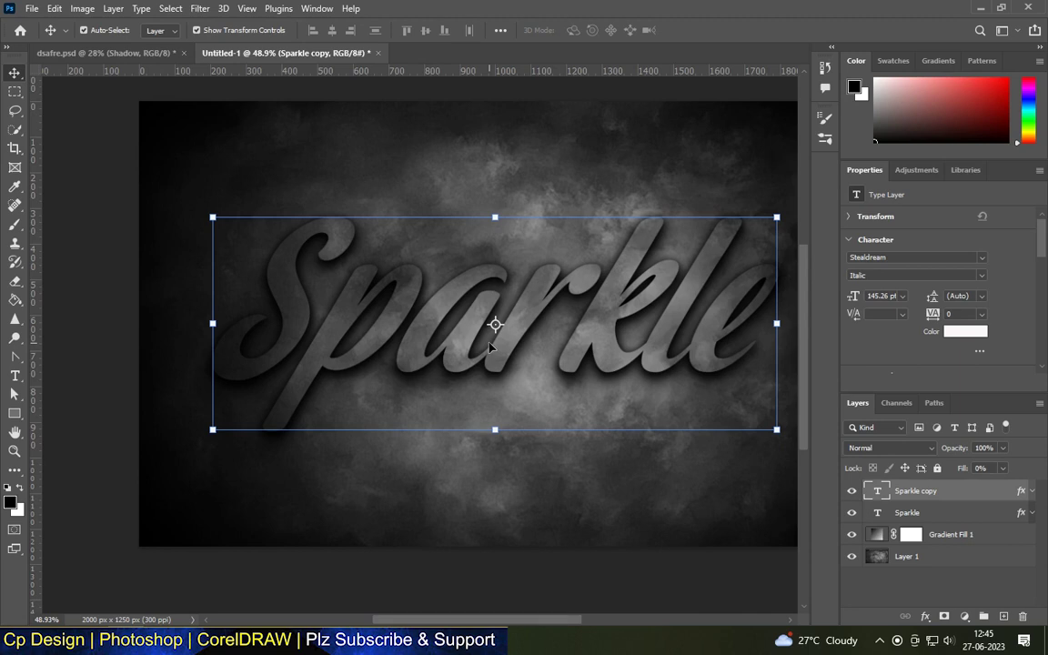
double_click(983, 496)
left_click_drag(446, 191, 636, 152)
left_click(564, 212)
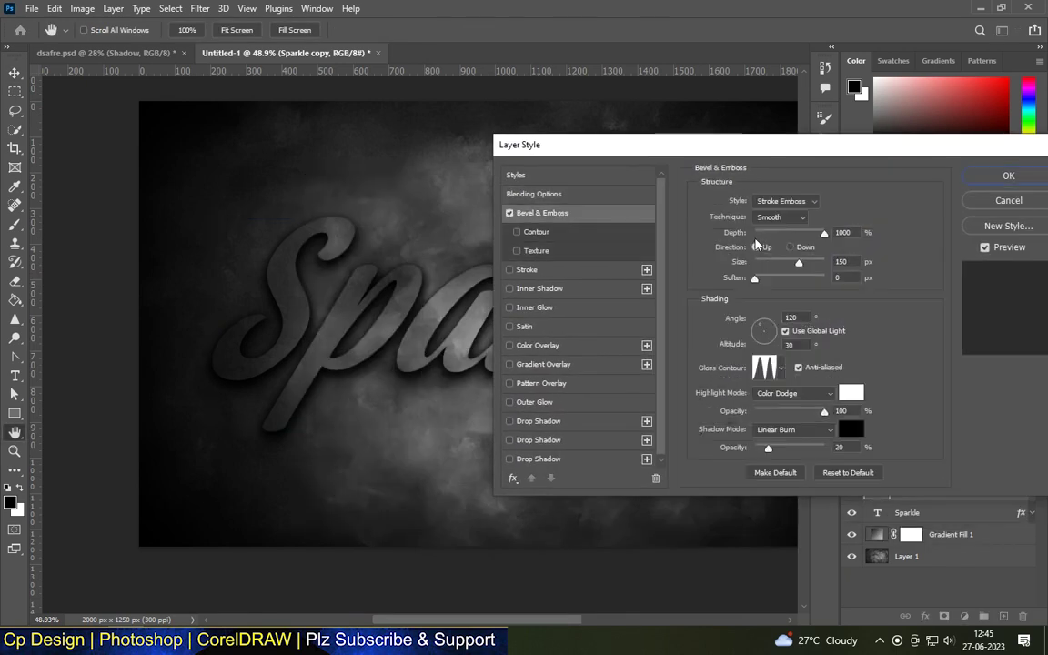
left_click(782, 201)
left_click(787, 257)
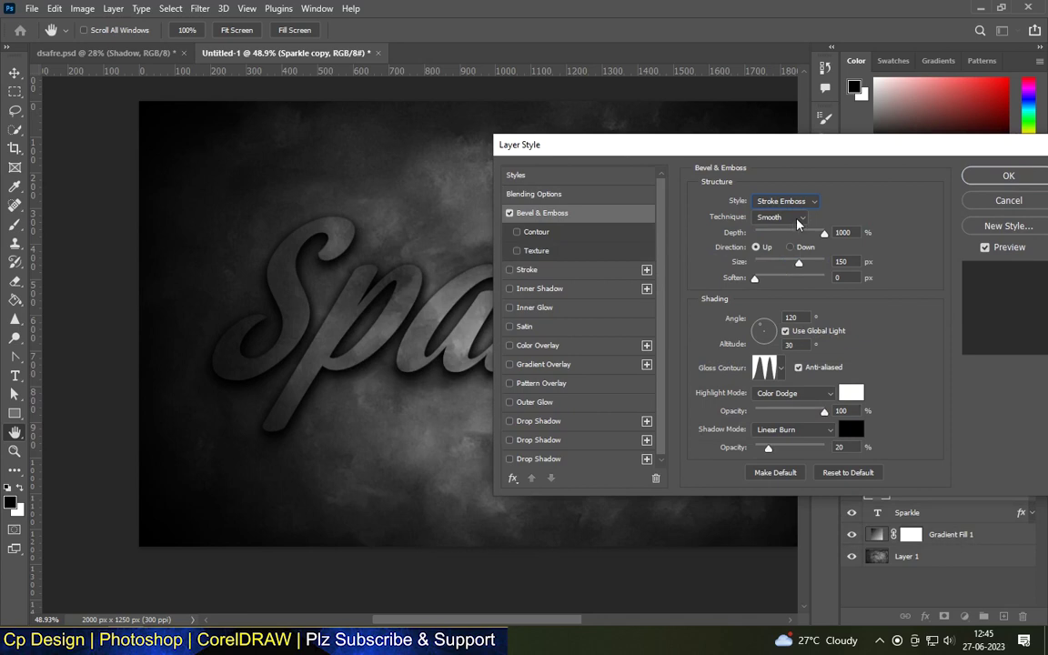
Step: Set the bevel shading angle to 142° and altitude to 21°, keeping the gloss contour
left_click(796, 233)
key("Tab")
key("Tab")
key("Tab")
type("142")
key("Tab")
type("21")
left_click(773, 377)
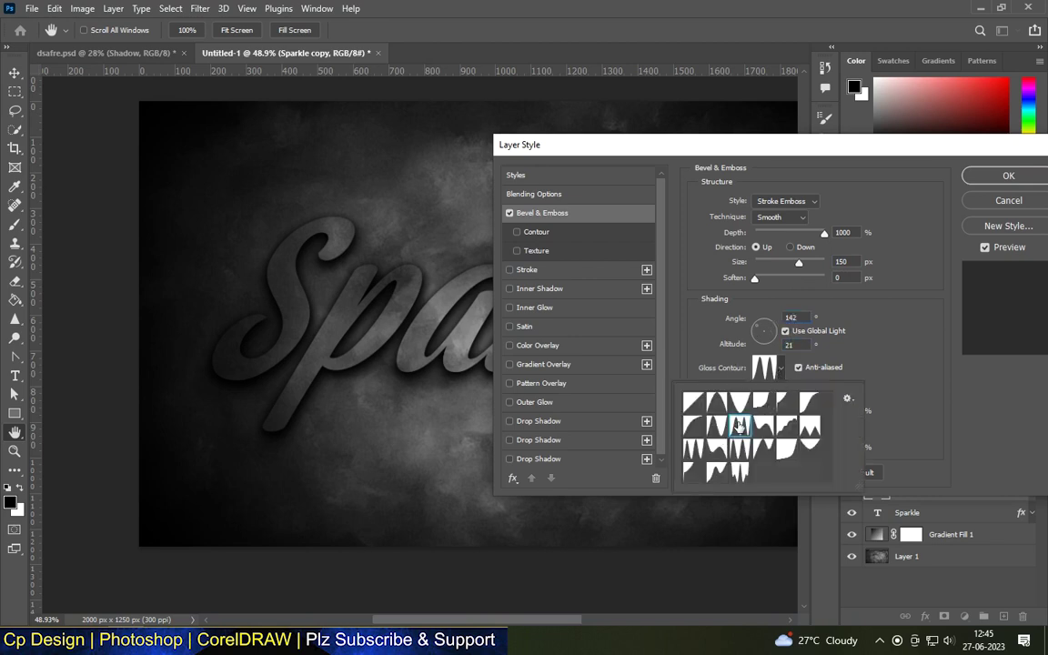
left_click(844, 364)
Step: Keep white Color Dodge highlights, make black shadows Color Burn, and enable Contour and Stroke
left_click(791, 393)
left_click(755, 328)
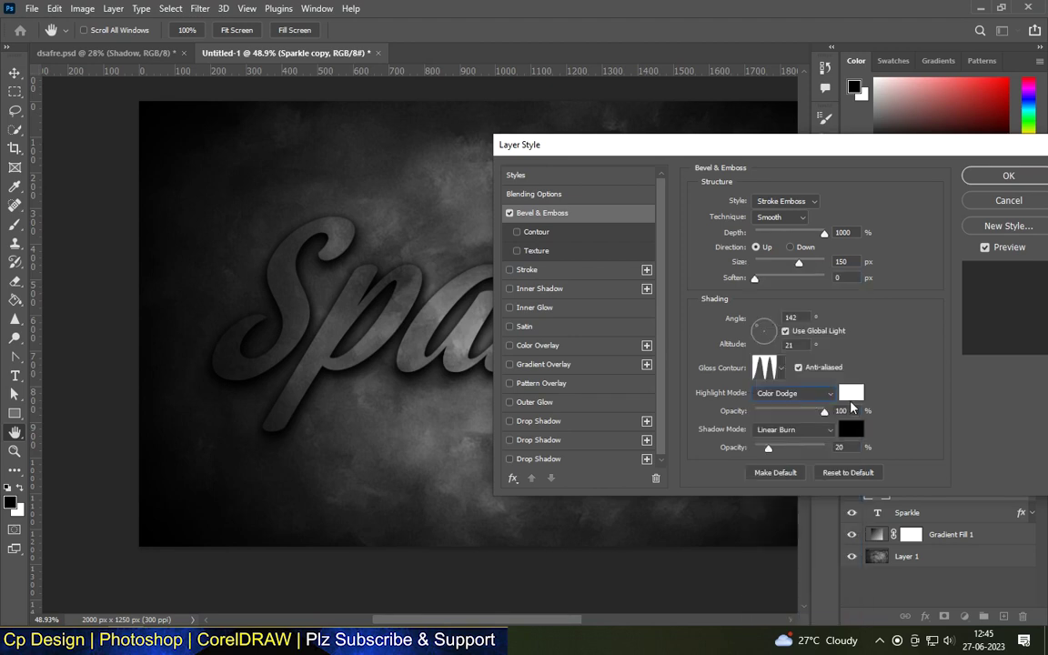
left_click(852, 393)
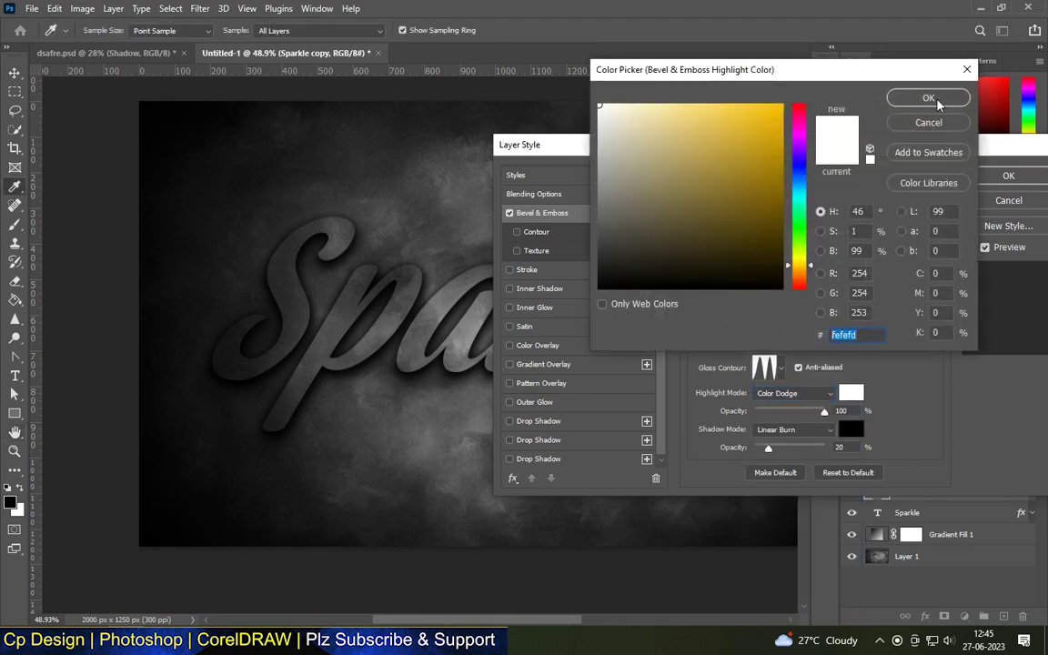
left_click(927, 105)
left_click(852, 429)
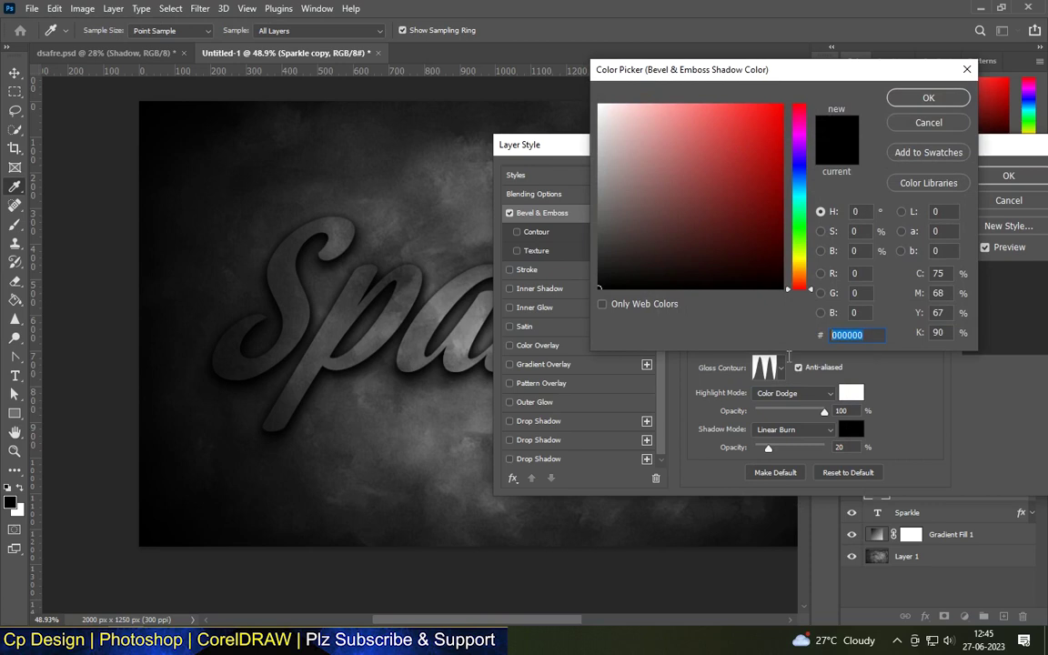
left_click(925, 93)
left_click(791, 393)
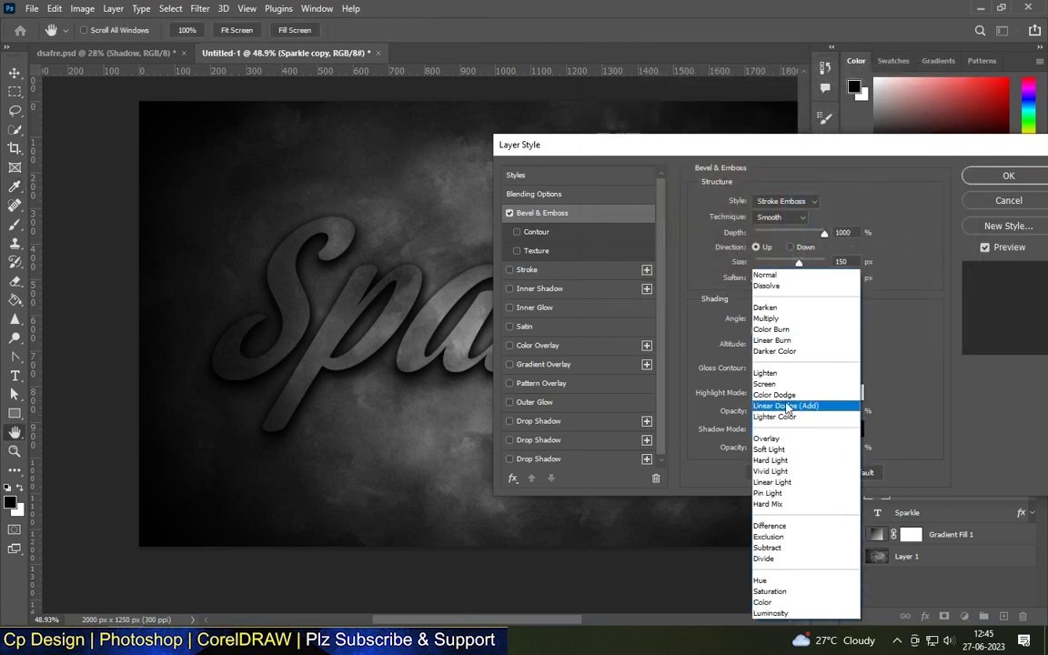
left_click(774, 394)
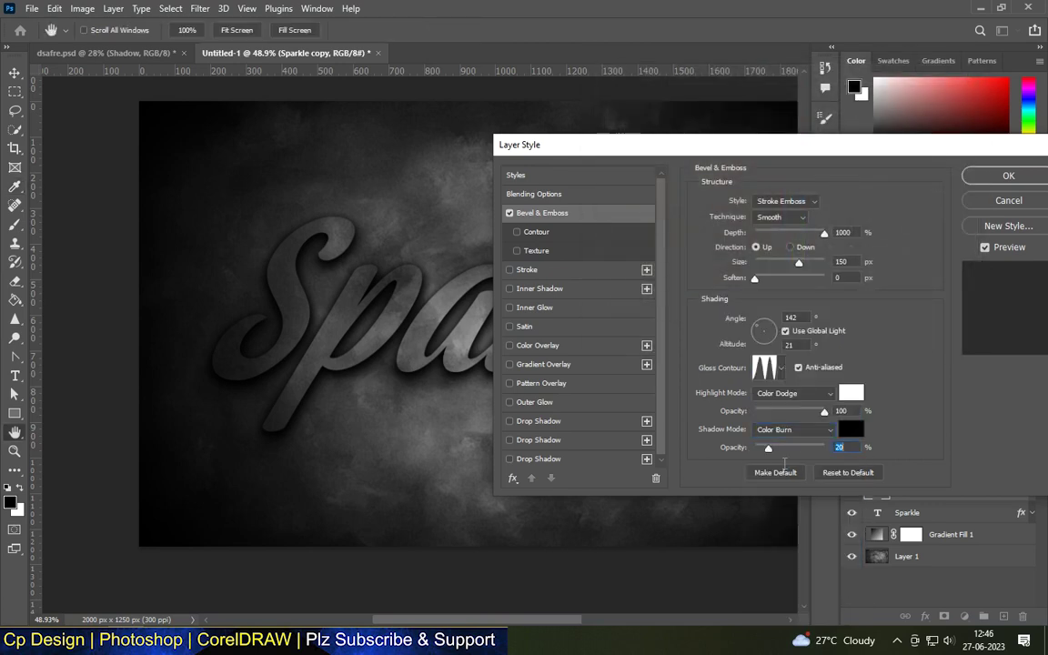
left_click(517, 232)
left_click(510, 270)
left_click(551, 272)
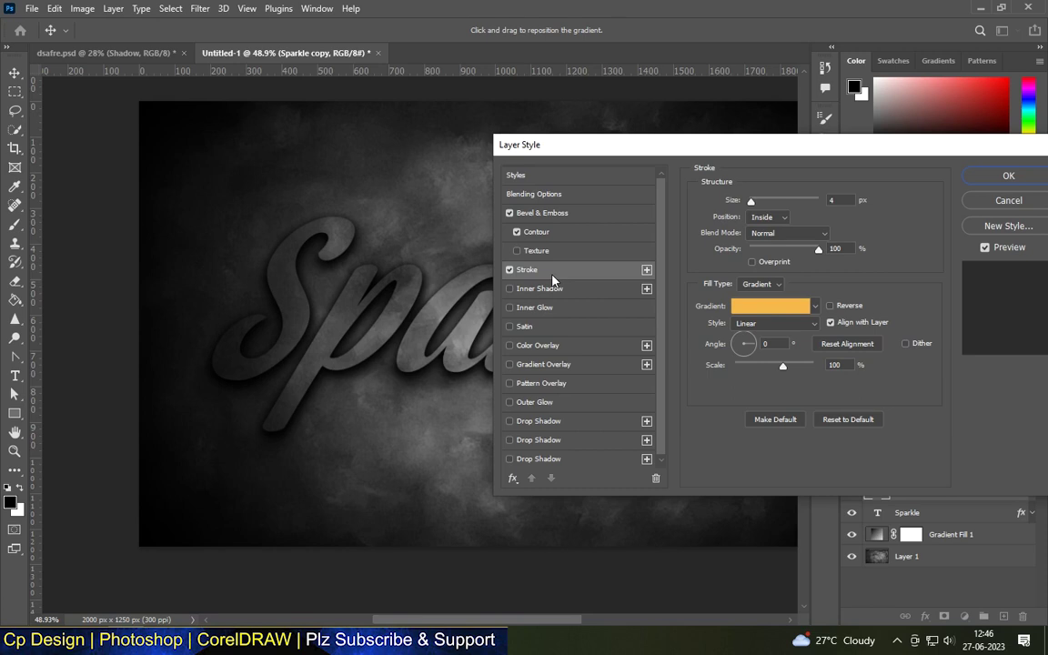
Step: Apply the current stroke and expand the Sparkle copy layer's effects list
left_click_drag(657, 145, 416, 106)
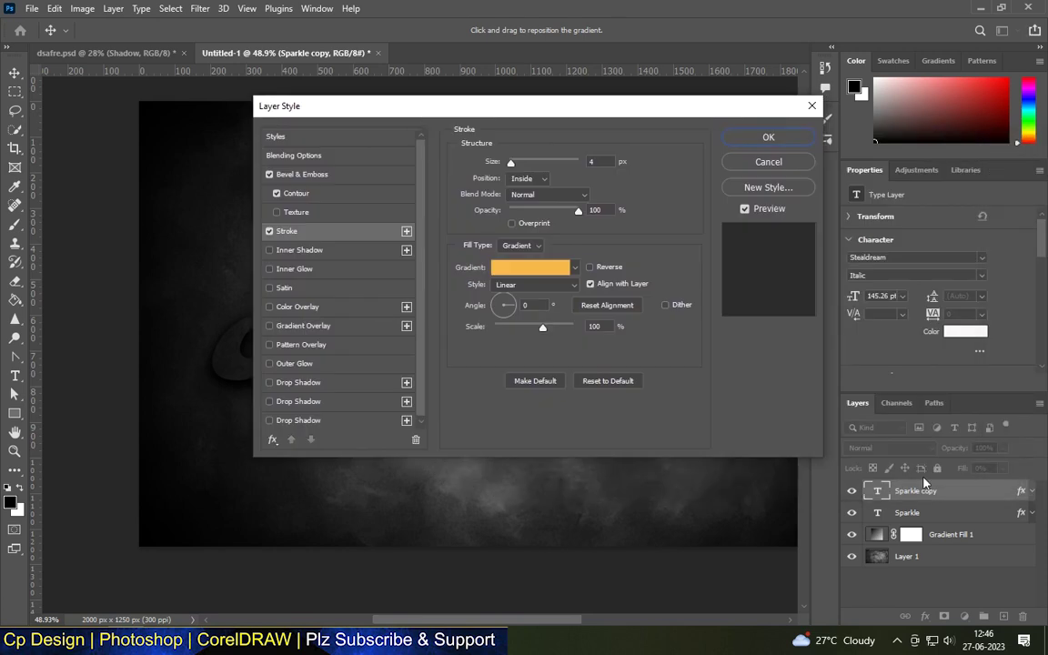
key("Return")
right_click(946, 491)
left_click(1024, 498)
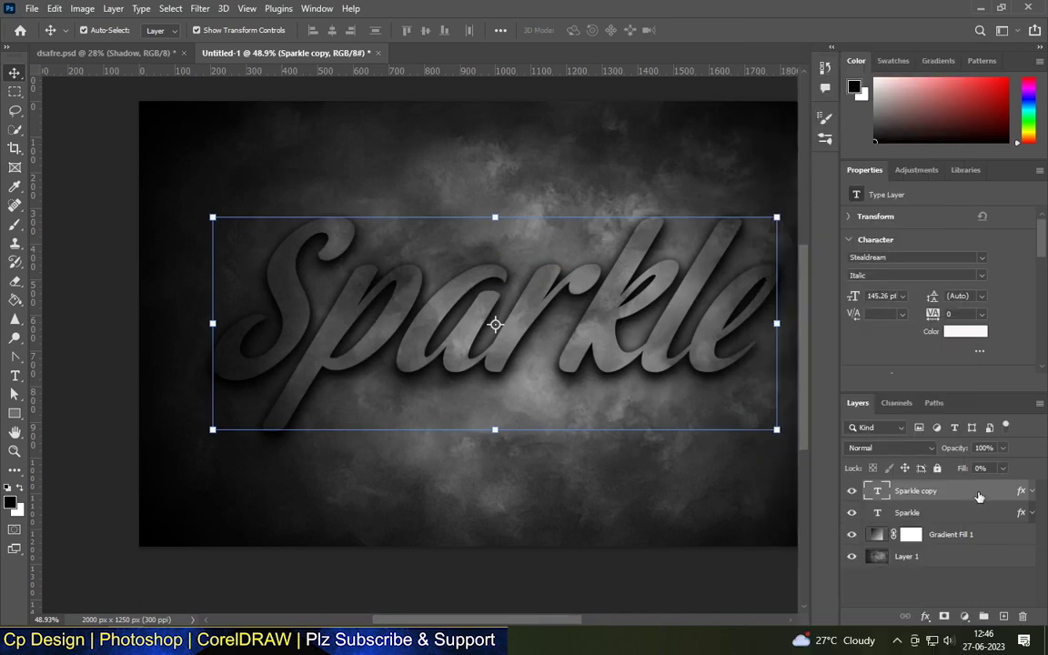
right_click(1024, 498)
left_click(974, 234)
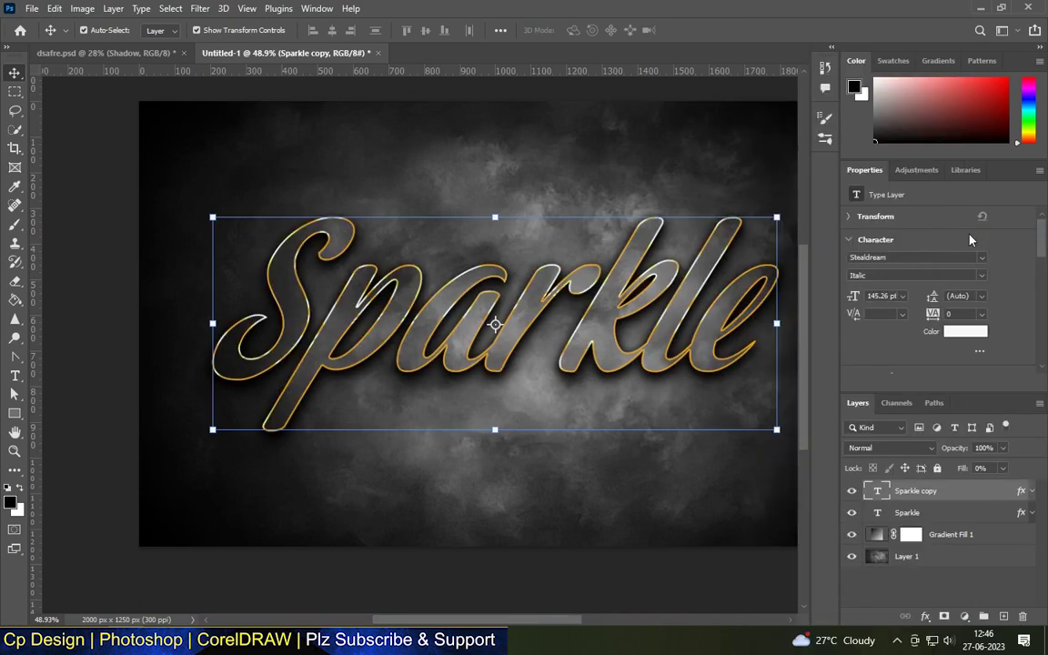
Step: Reopen Sparkle copy's layer style and set the stroke position to Inside
double_click(963, 491)
mouse_move(288, 107)
left_mouse_down()
mouse_move(589, 145)
mouse_move(604, 123)
left_mouse_up()
left_click(600, 245)
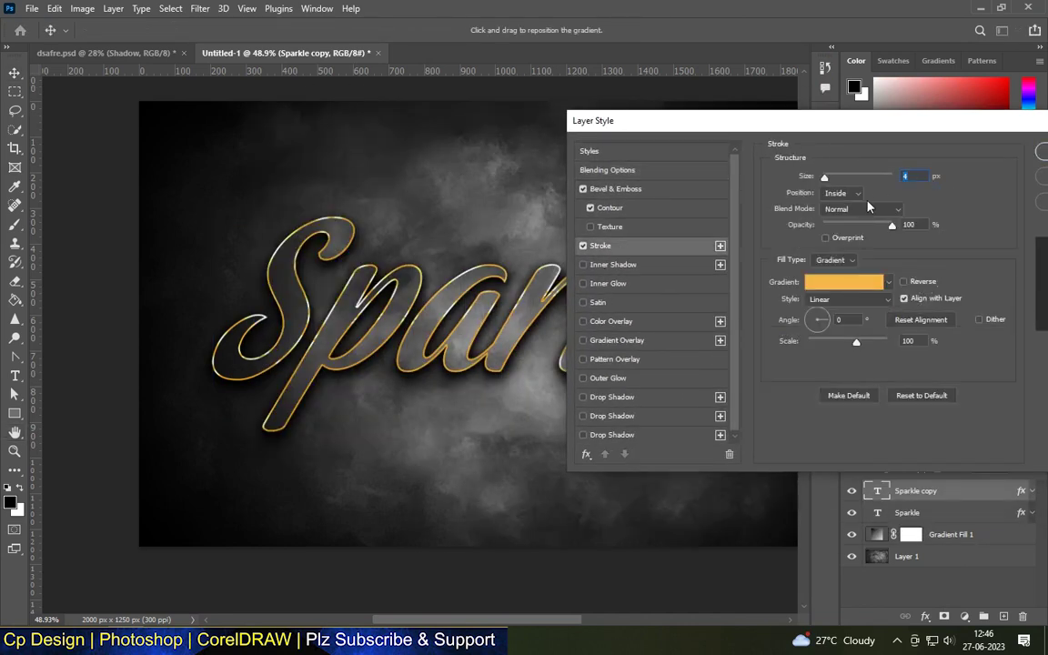
left_click_drag(828, 143, 758, 138)
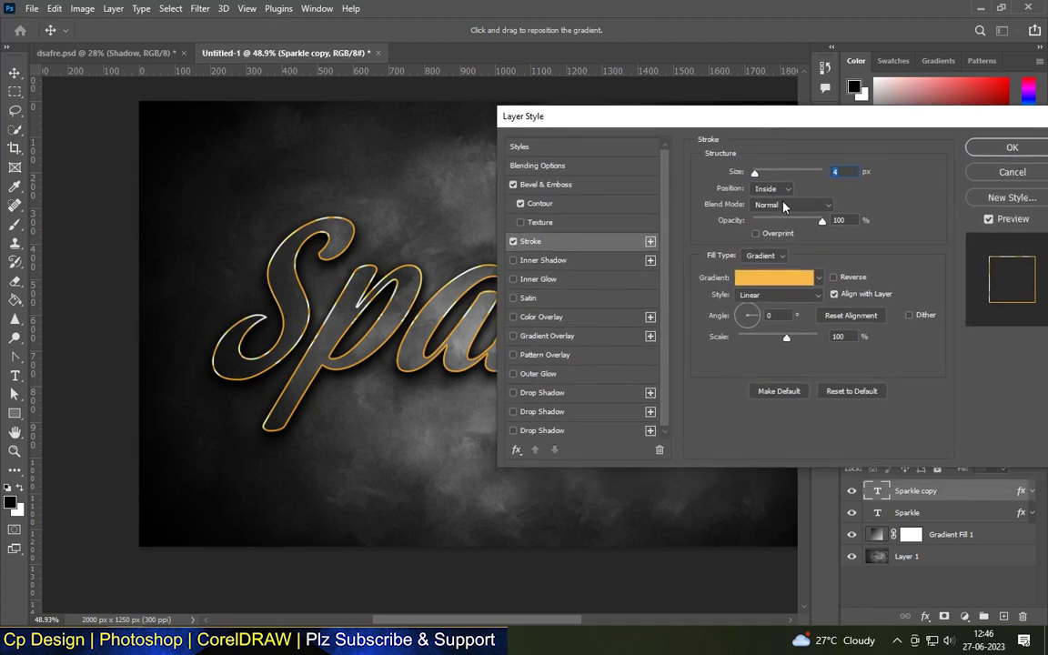
left_click(787, 190)
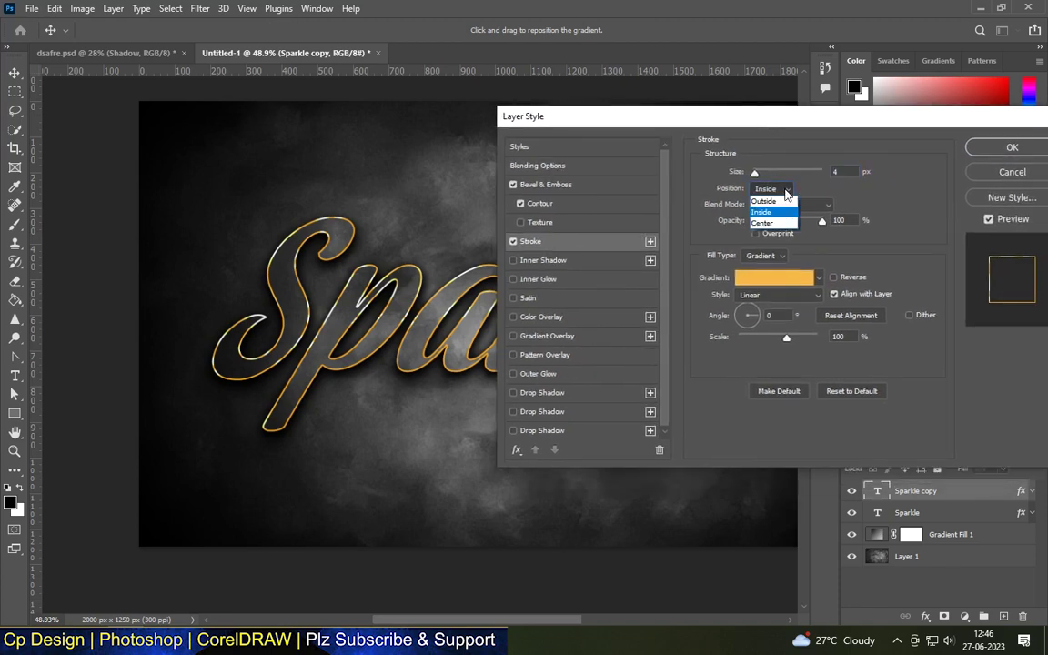
left_click(773, 211)
Step: Switch the stroke fill type to Gradient and set its left stop to f7b749
double_click(840, 220)
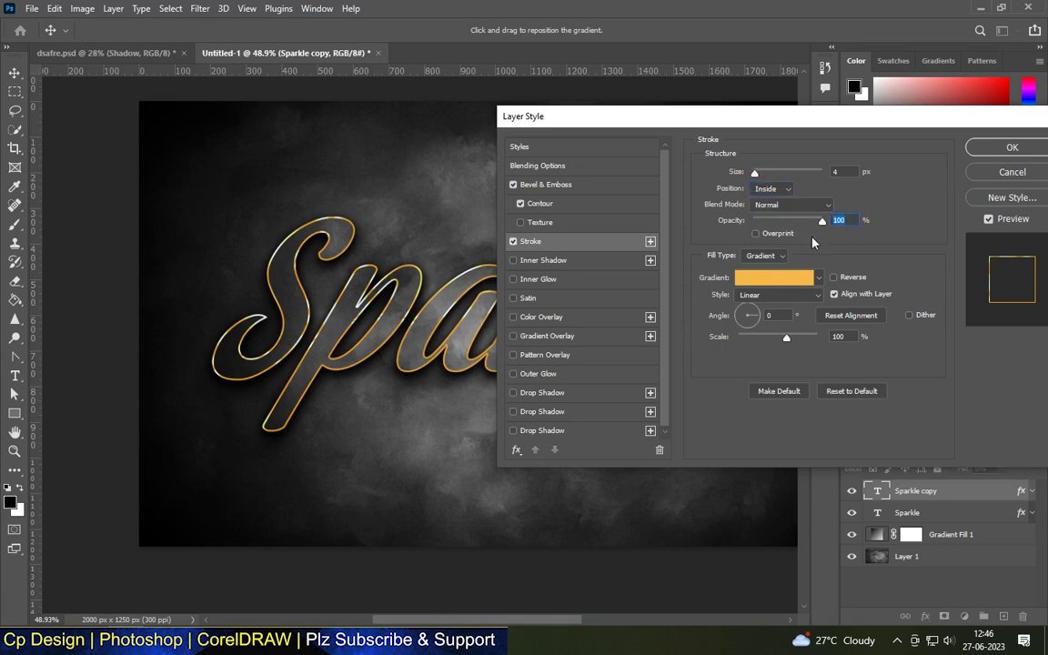
left_click(765, 256)
left_click(804, 285)
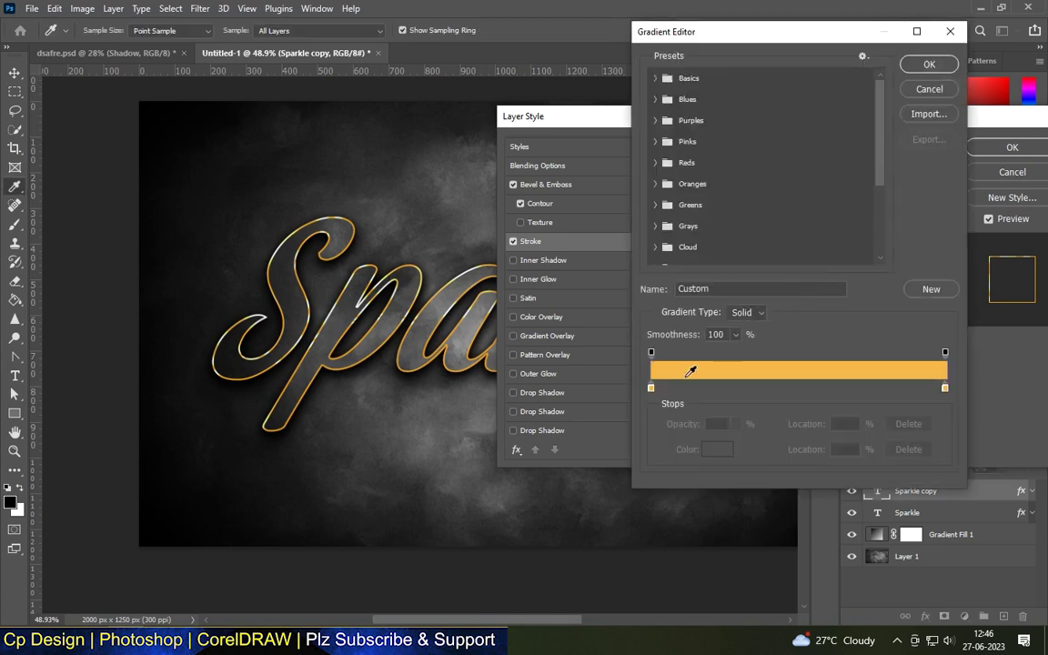
left_click(650, 388)
double_click(651, 388)
left_click(832, 334)
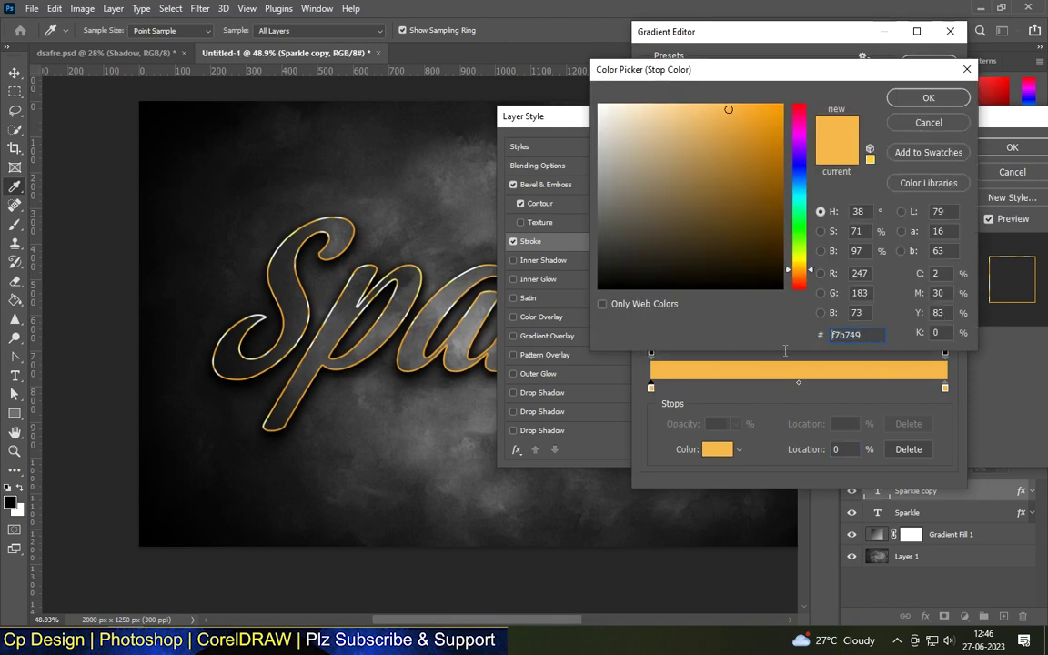
left_click(928, 98)
Step: Set the right gradient stop to f7b749, keep Linear style, and apply the gold stroke
double_click(946, 390)
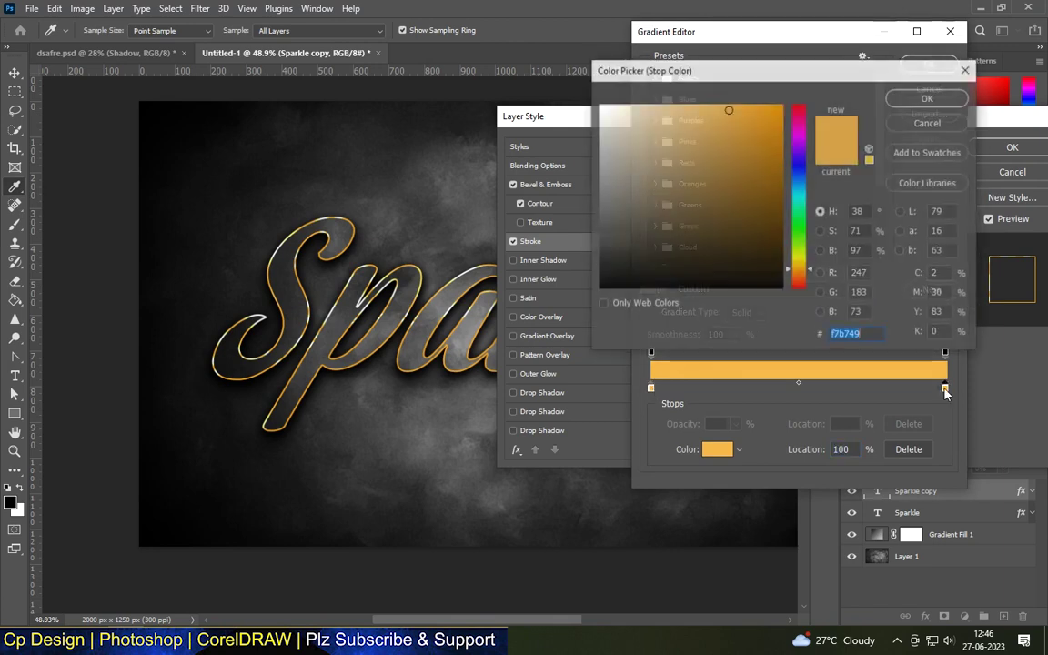
left_click(927, 98)
left_click(928, 64)
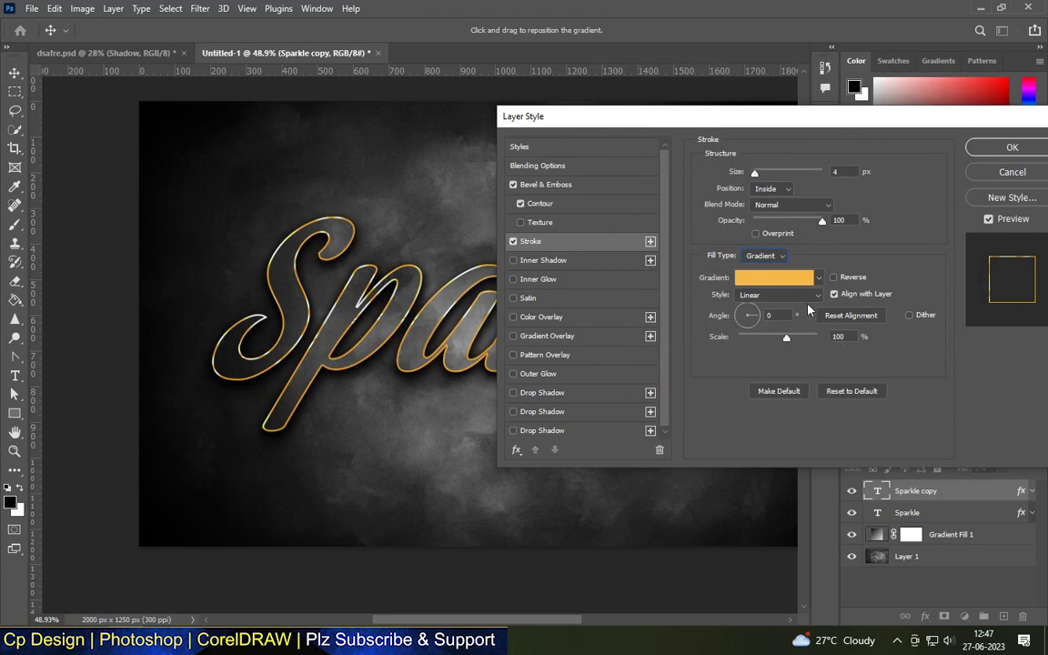
left_click(780, 293)
left_click(1010, 147)
left_click(626, 562)
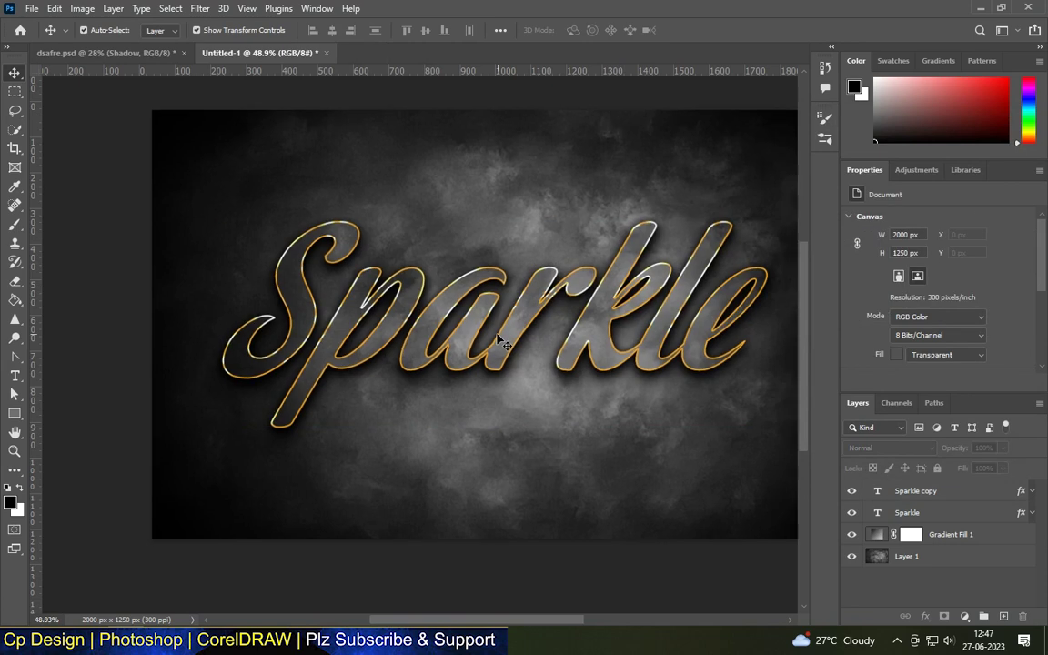
Step: Duplicate the Sparkle copy layer and nudge the duplicate a few pixels left with Free Transform
scroll(500, 342, "down", 2)
scroll(500, 342, "down", 2)
scroll(501, 342, "up", 5)
left_click(964, 491)
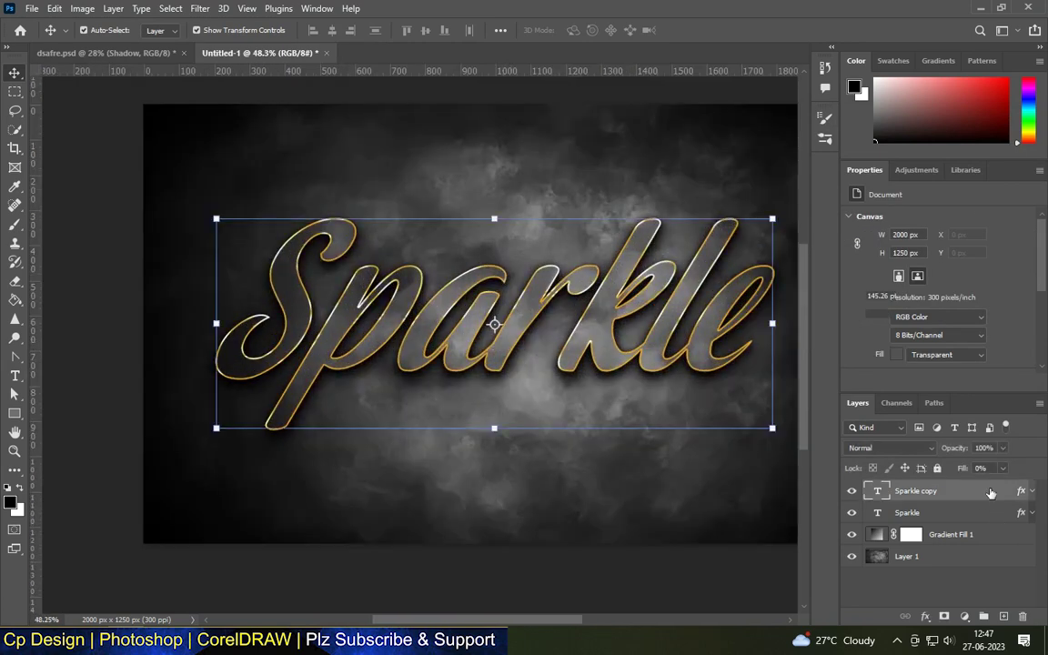
key("ctrl+j")
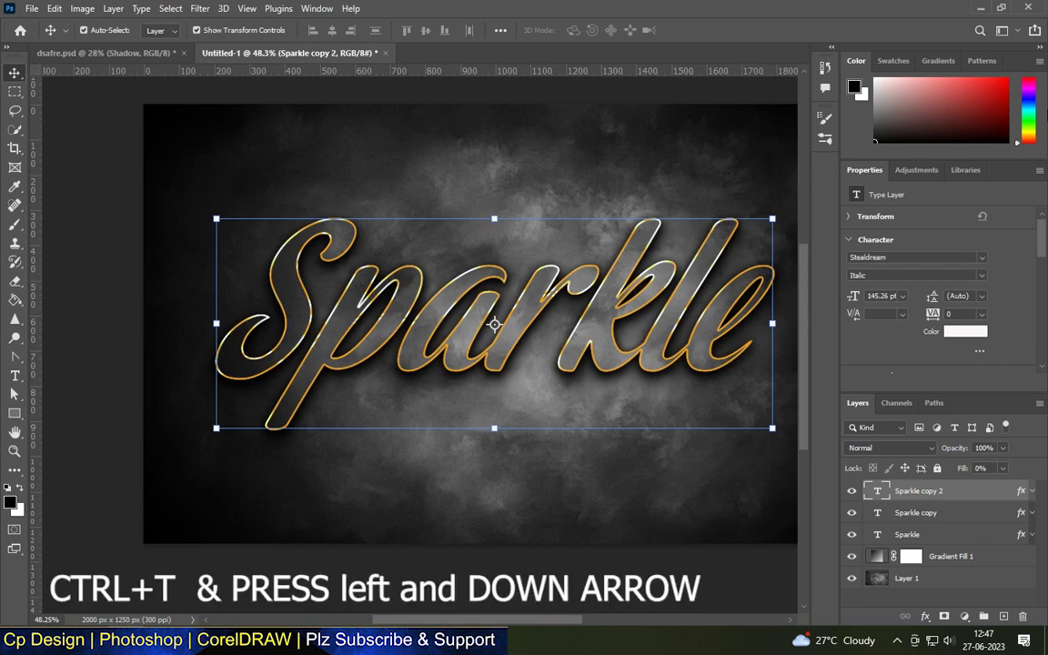
key("Left")
key("Left")
key("Left")
key("ctrl+t")
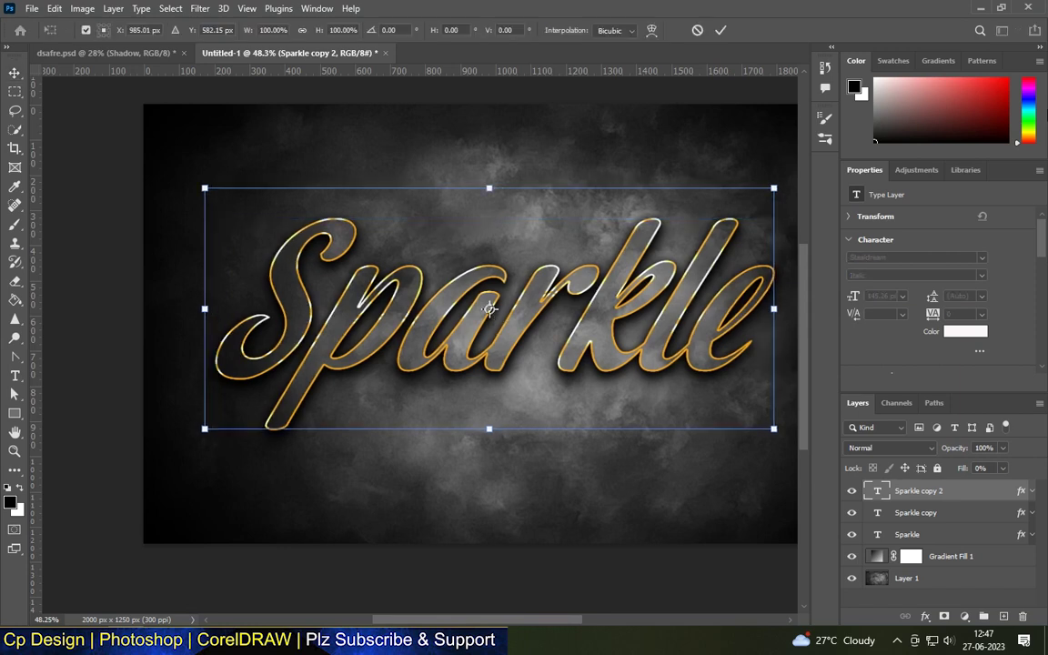
key("Return")
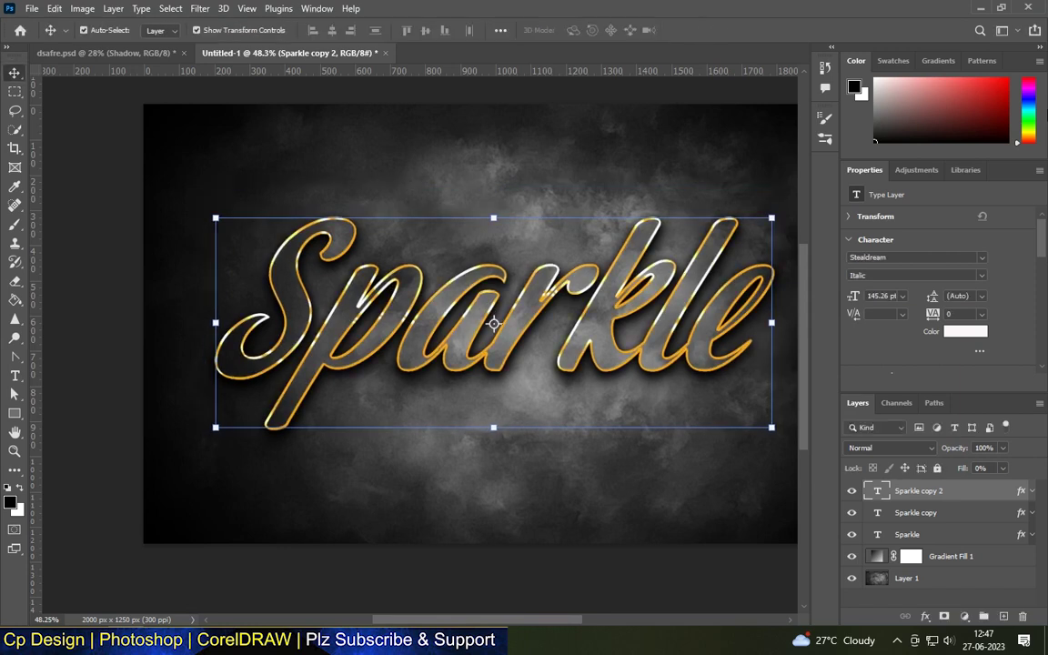
Step: Repeat offset duplicates up to Sparkle copy 7, group the lower copies, and name the group '3d effect'
key("ctrl+shift+alt+t")
key("ctrl+shift+alt+t")
key("ctrl+shift+alt+t")
key("ctrl+shift+alt+t")
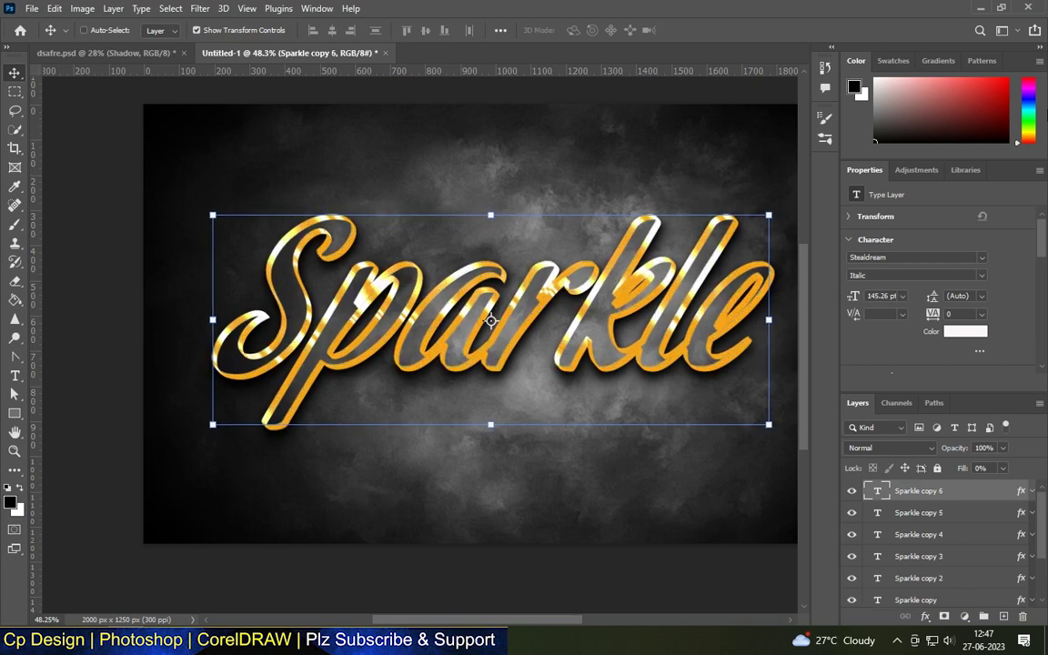
key("ctrl+shift+alt+t")
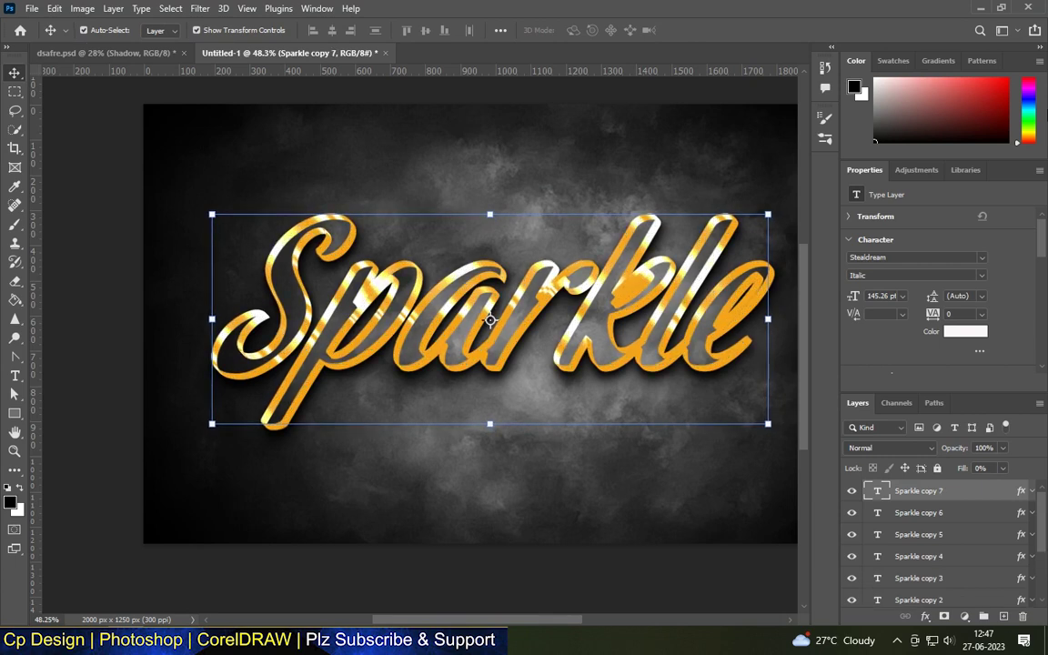
left_click(970, 515)
scroll(969, 518, "down", 2)
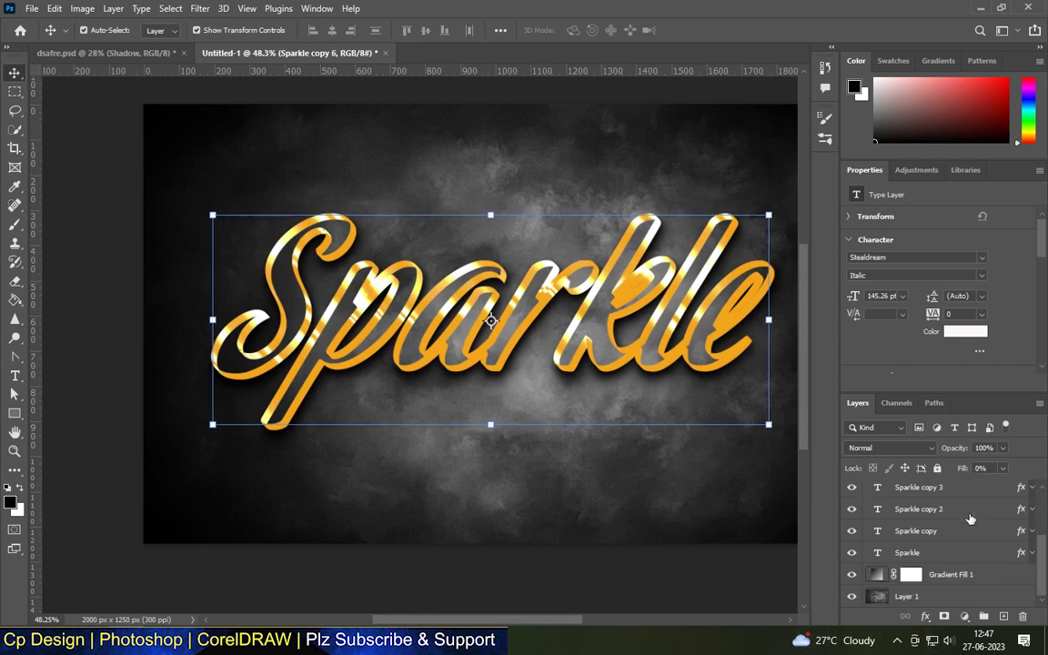
left_click(947, 535, "shift")
key("ctrl+g")
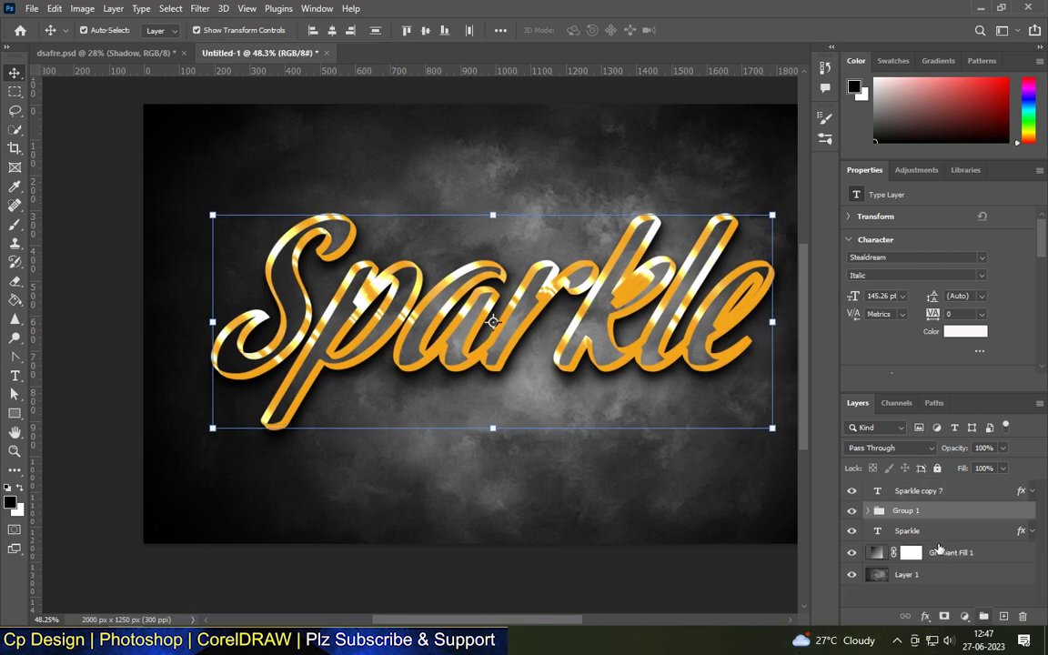
type("3")
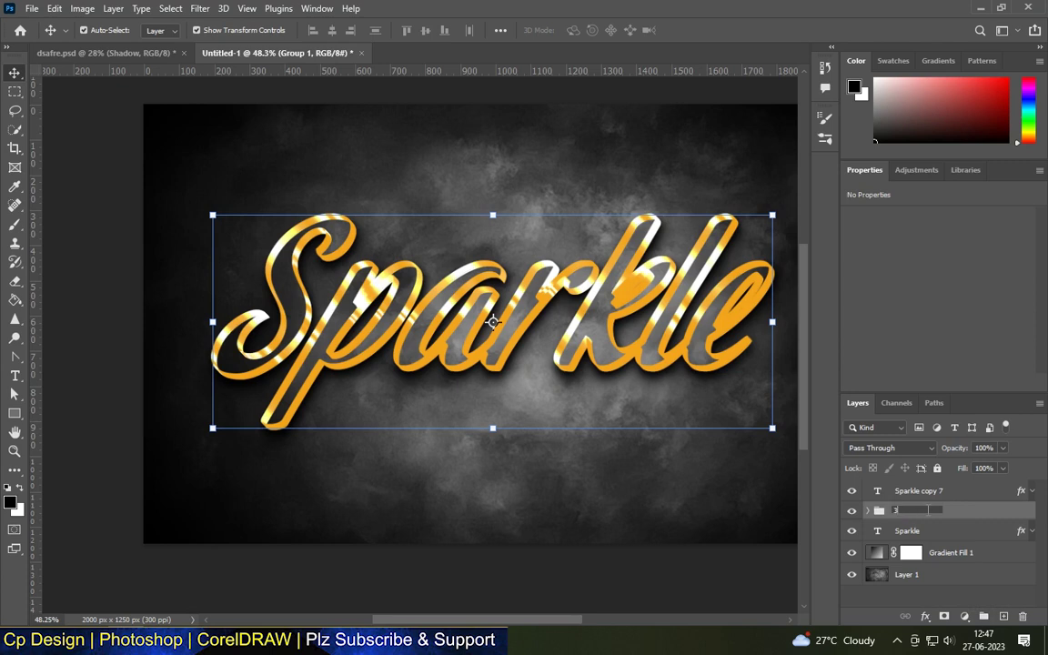
type("d effect")
Step: Confirm the '3d effect' group name and restore Sparkle copy 7's Fill Opacity to 100%
key("Return")
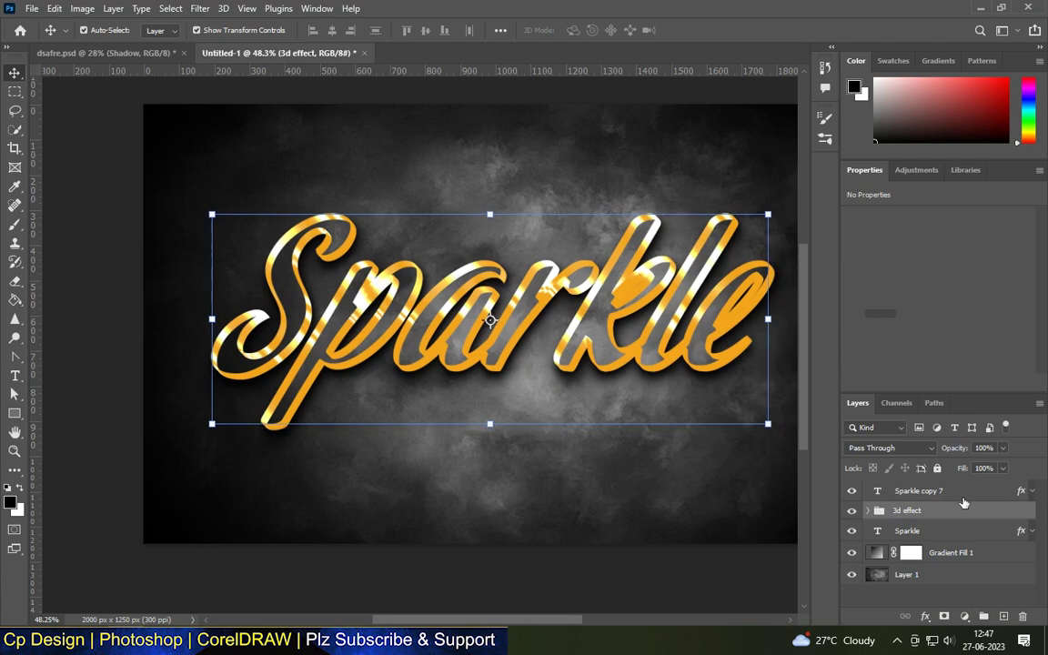
double_click(957, 491)
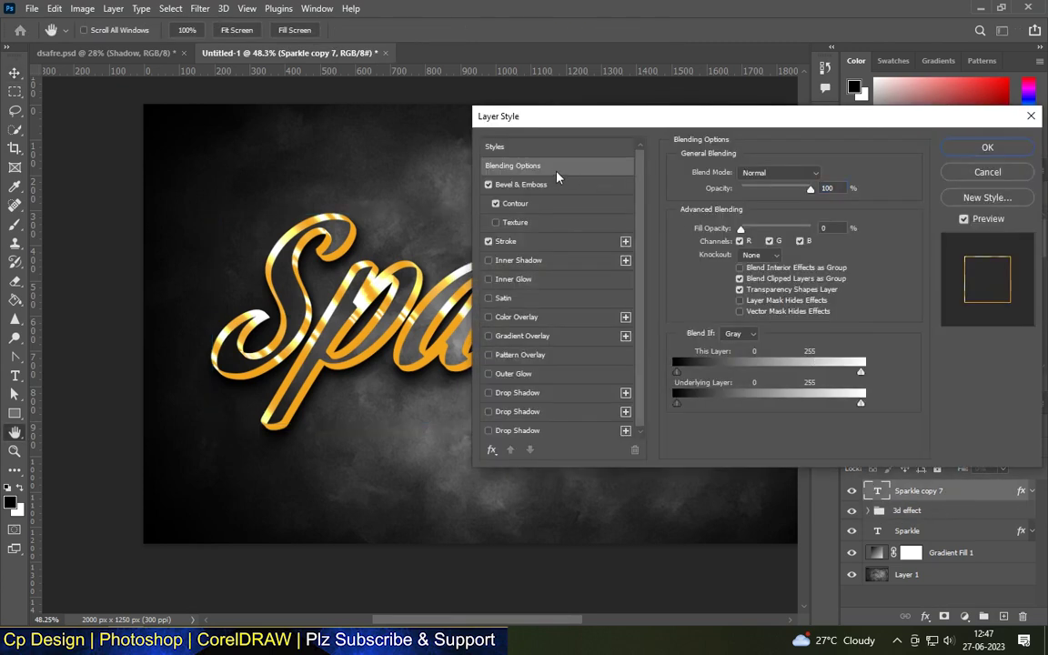
left_click_drag(741, 229, 810, 229)
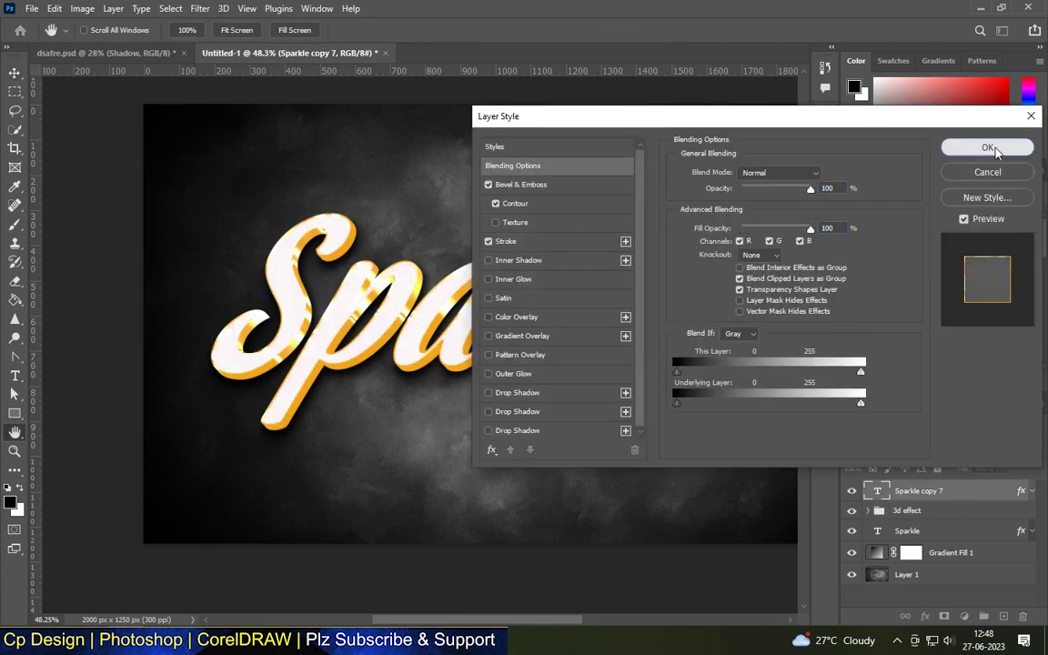
left_click(988, 148)
scroll(543, 276, "down", 3)
scroll(544, 278, "down", 1)
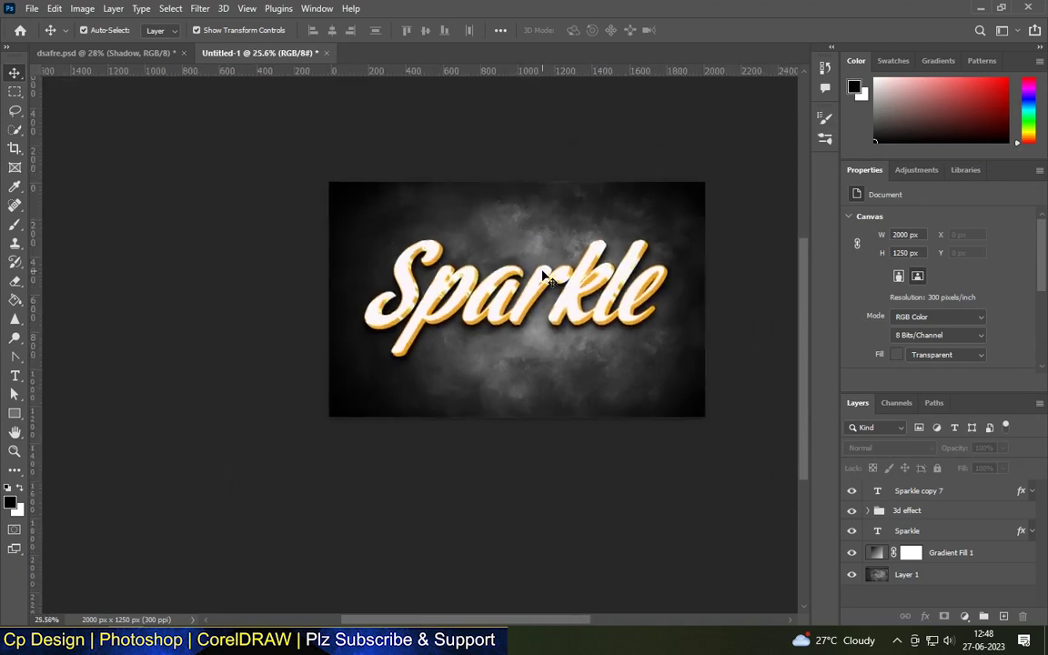
scroll(543, 277, "up", 5)
left_click(362, 311)
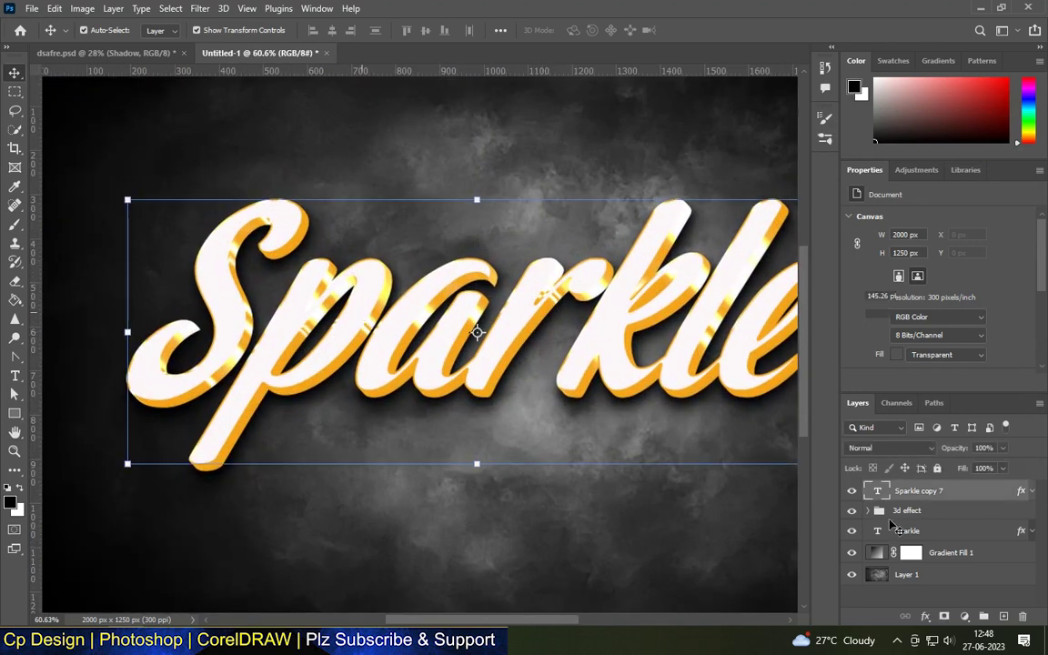
Step: Turn on Bevel & Emboss for Sparkle copy 7 with the Stroke Emboss style
double_click(946, 490)
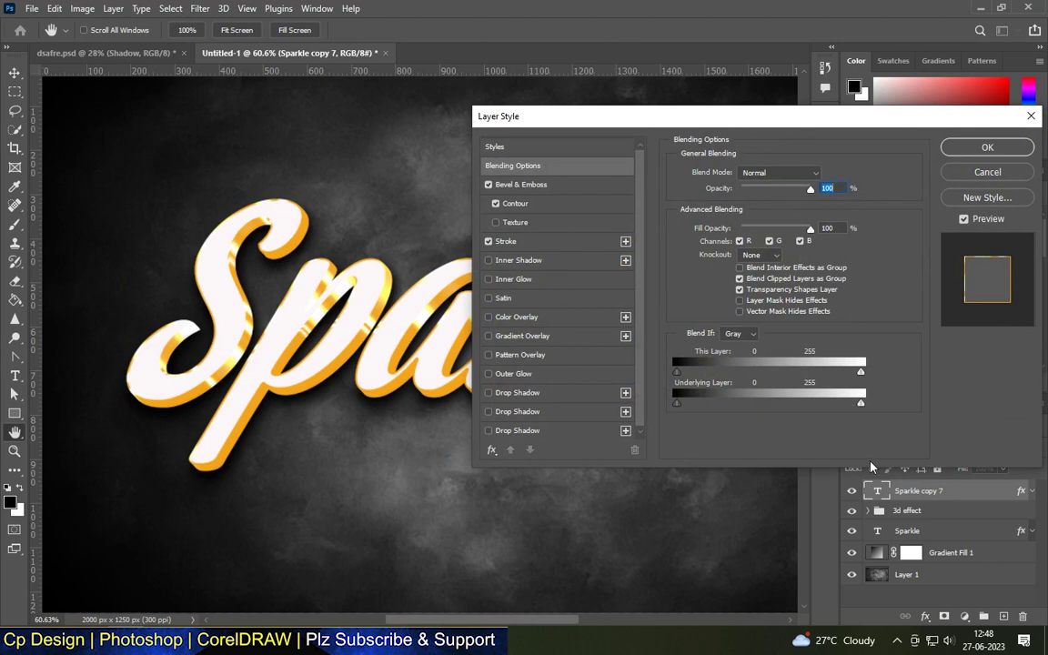
left_click(520, 185)
left_click(489, 241)
left_click(496, 204)
left_click(788, 173)
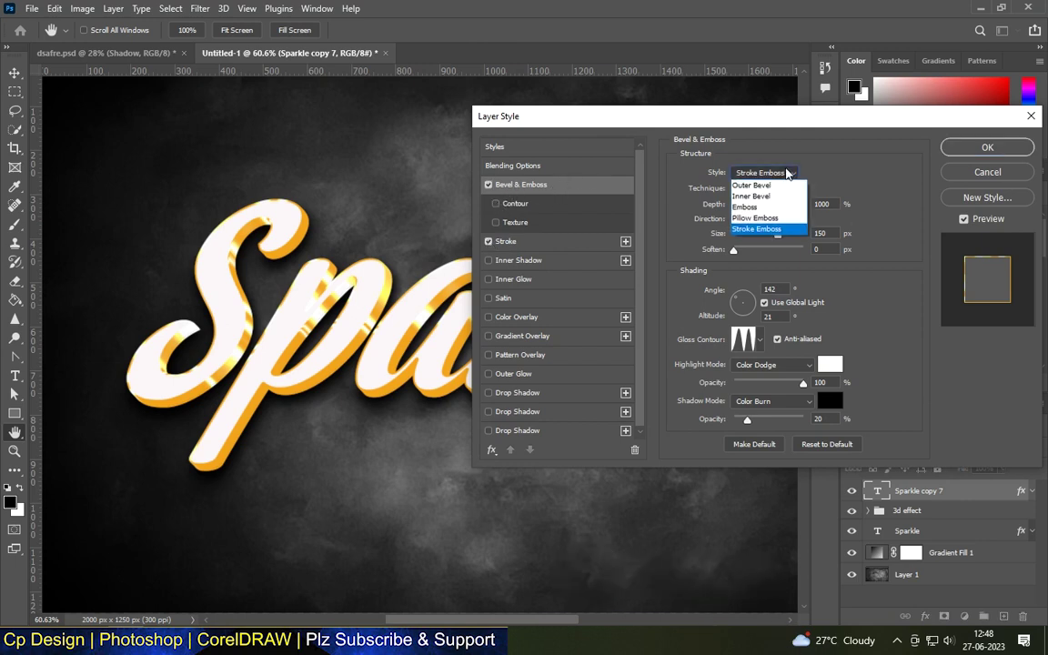
left_click(756, 228)
left_click(714, 204)
Step: Set the bevel size to 98, angle 90° and altitude 30°
left_click(719, 234)
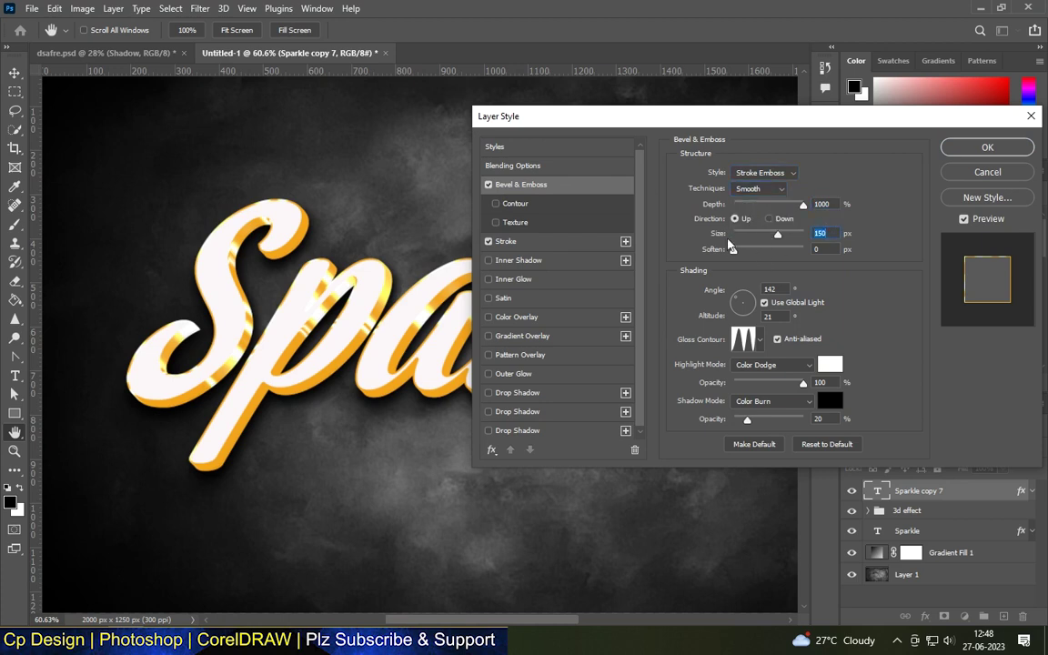
type("98")
key("Tab")
key("Tab")
type("90")
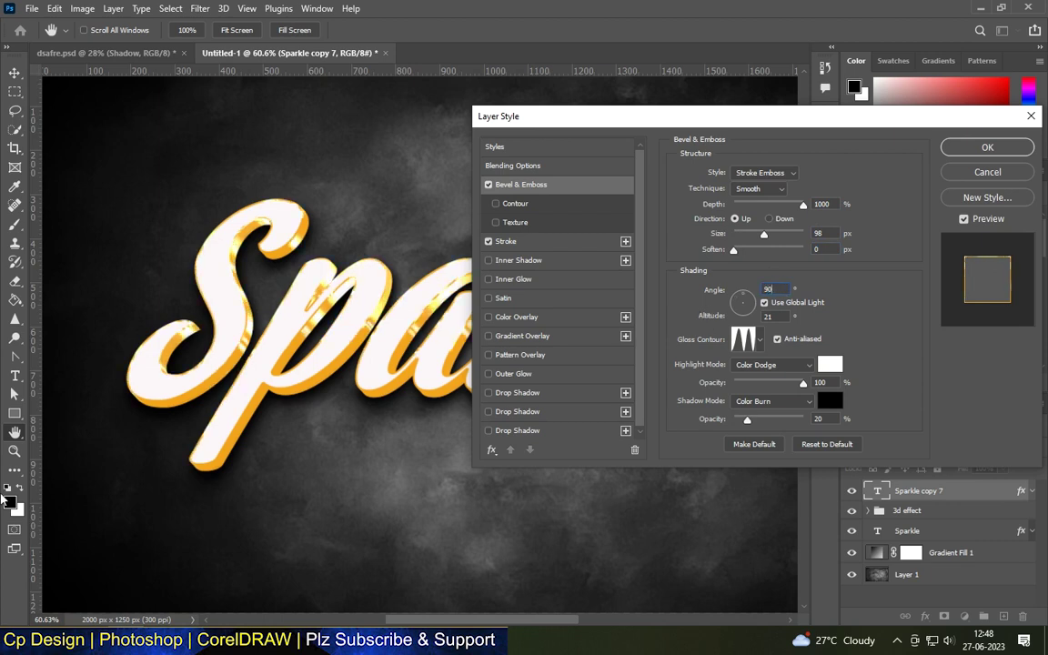
key("Tab")
type("30")
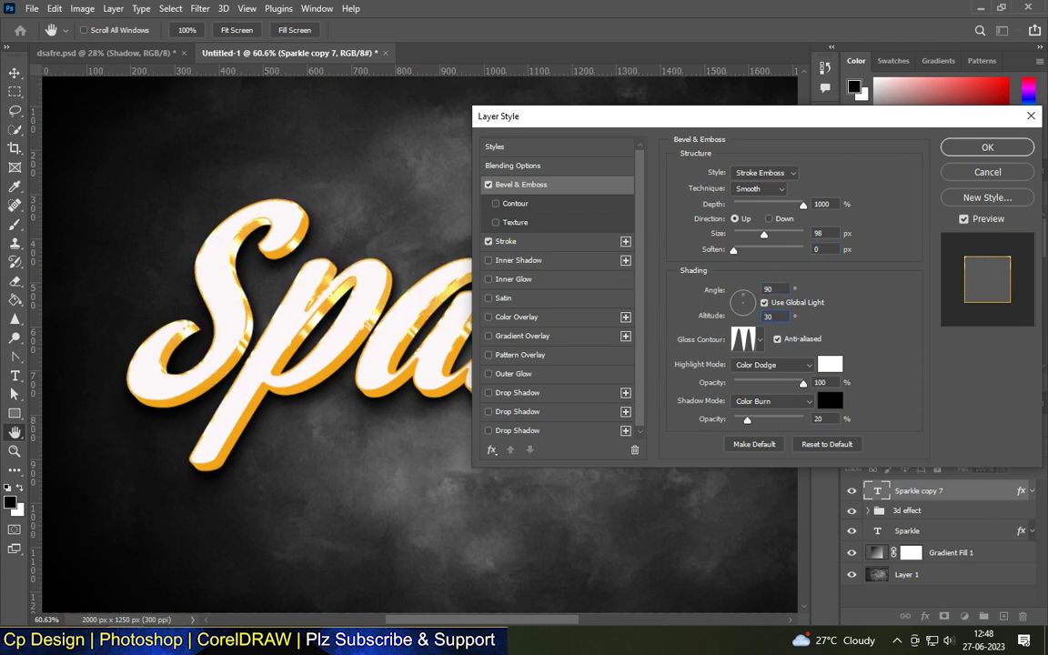
left_click(761, 340)
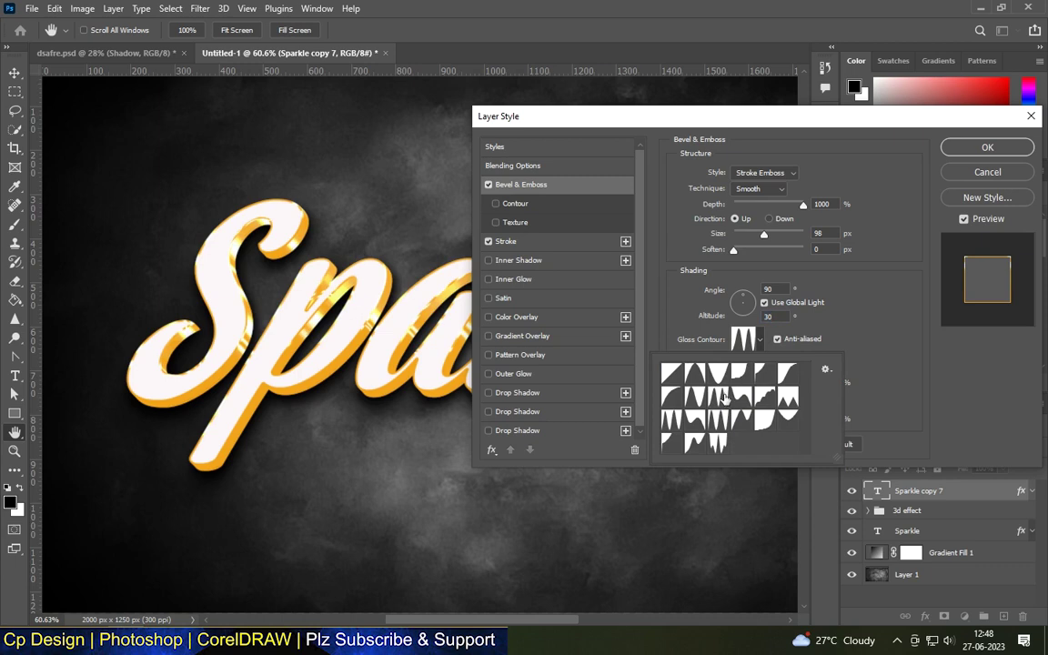
left_click(762, 339)
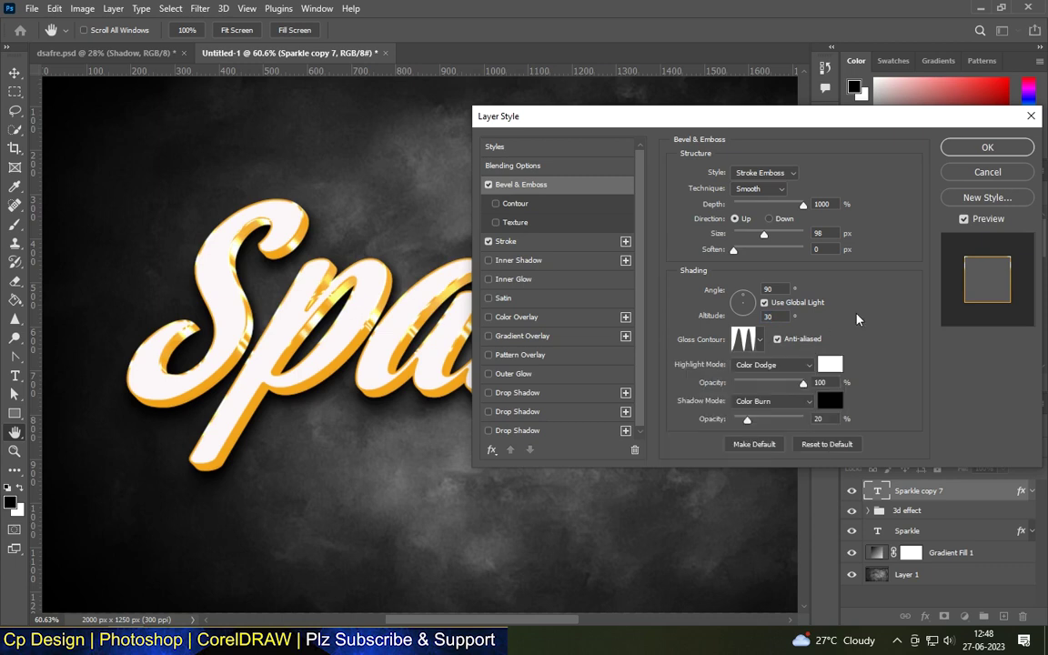
Step: Keep a Color Dodge 66% highlight and set the bevel shadow mode to Linear Burn
left_click(832, 366)
left_click(926, 100)
left_click(792, 365)
left_click(785, 395)
left_click(818, 418)
left_click(764, 405)
left_click(764, 346)
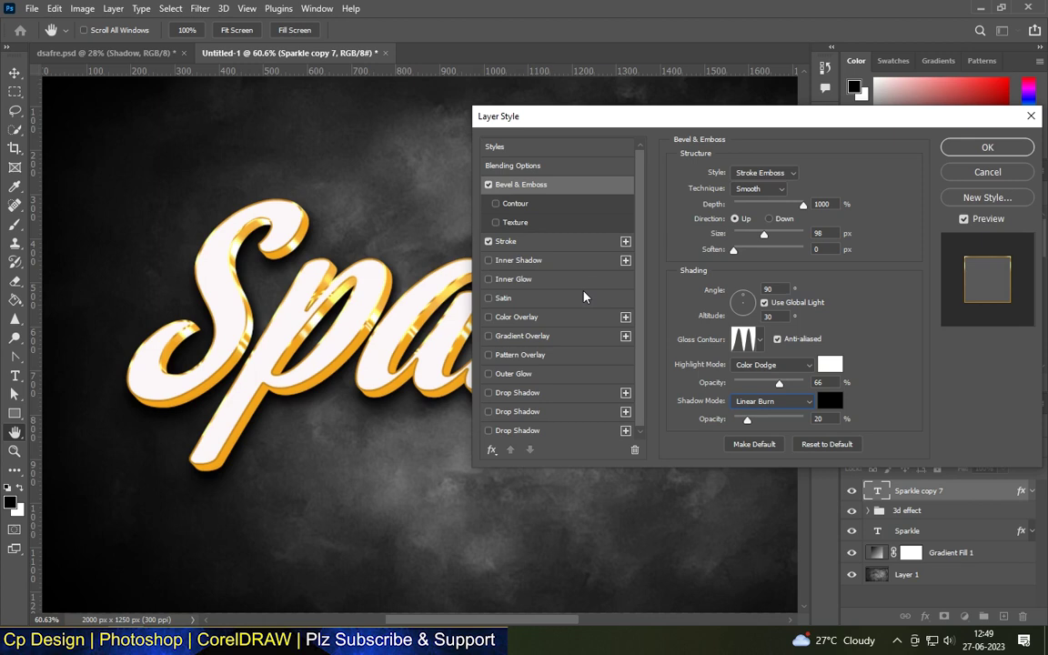
Step: Set both stroke gradient stops on Sparkle copy 7 to orange
left_click(510, 241)
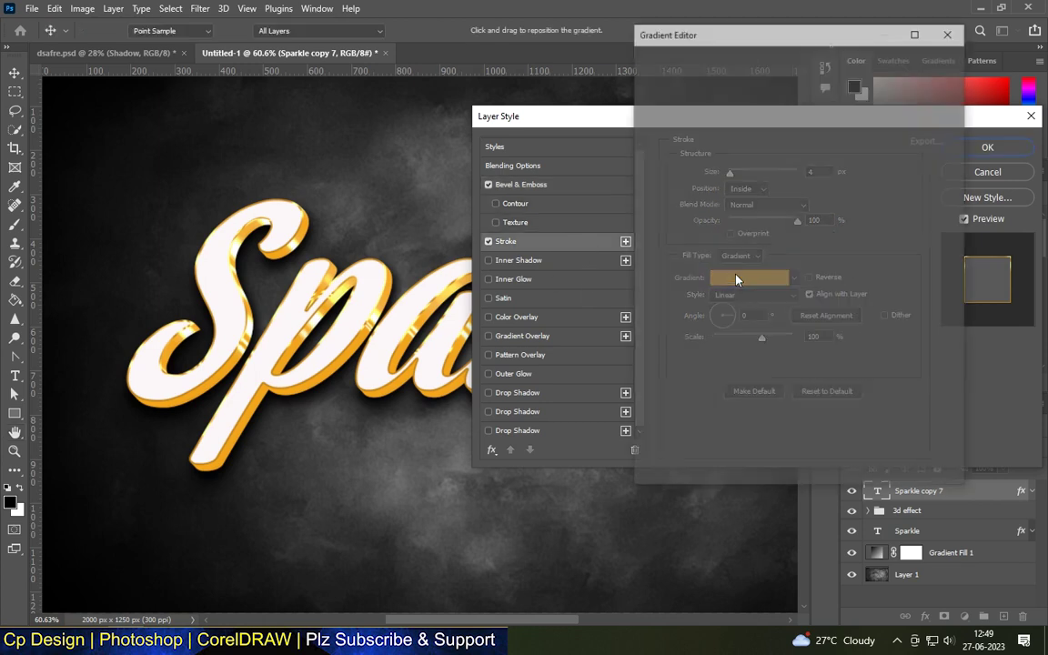
left_click(749, 276)
left_click(650, 389)
left_click(717, 449)
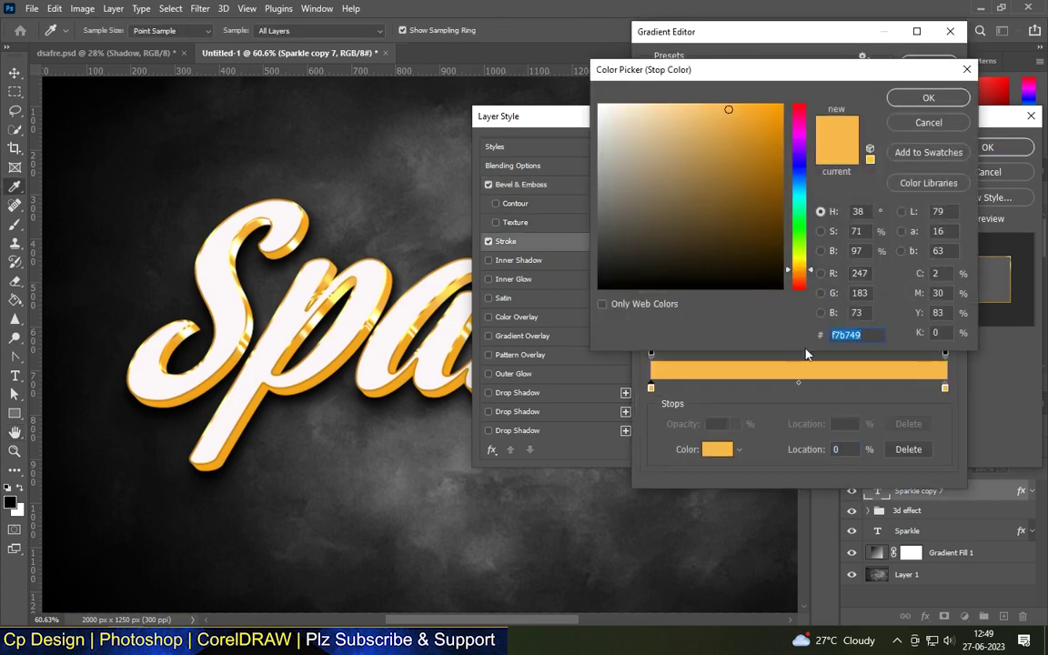
left_click(928, 97)
left_click(946, 388)
double_click(945, 388)
left_click(929, 98)
left_click(953, 65)
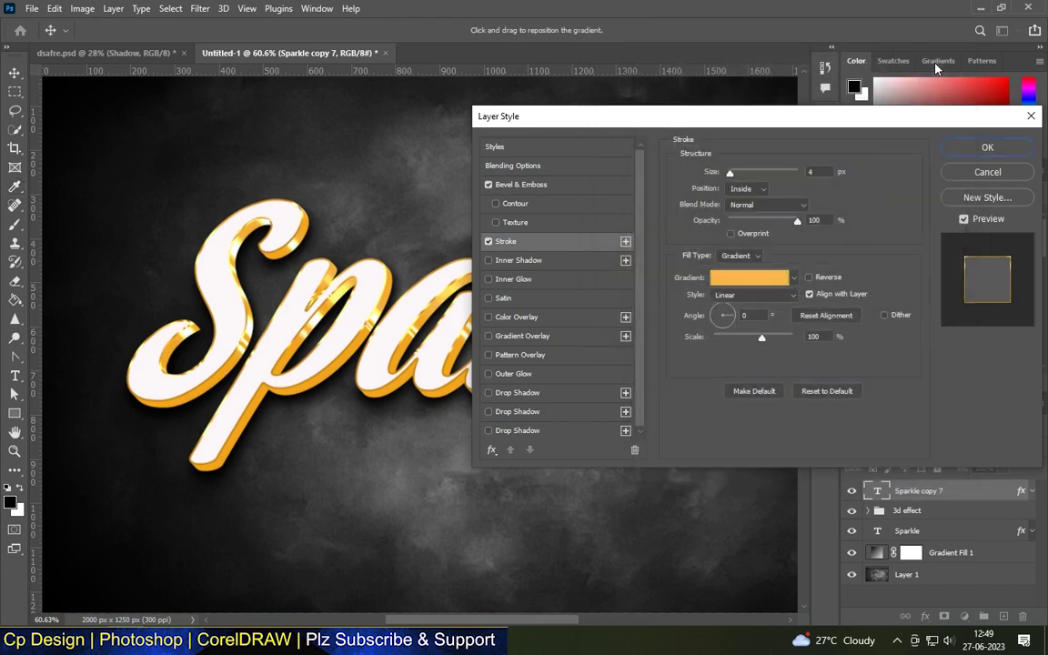
Step: Set the stroke size to 5 px and gradient scale to 80%, and enable Inner Shadow
left_click(813, 172)
type("5")
key("Tab")
key("Tab")
key("Tab")
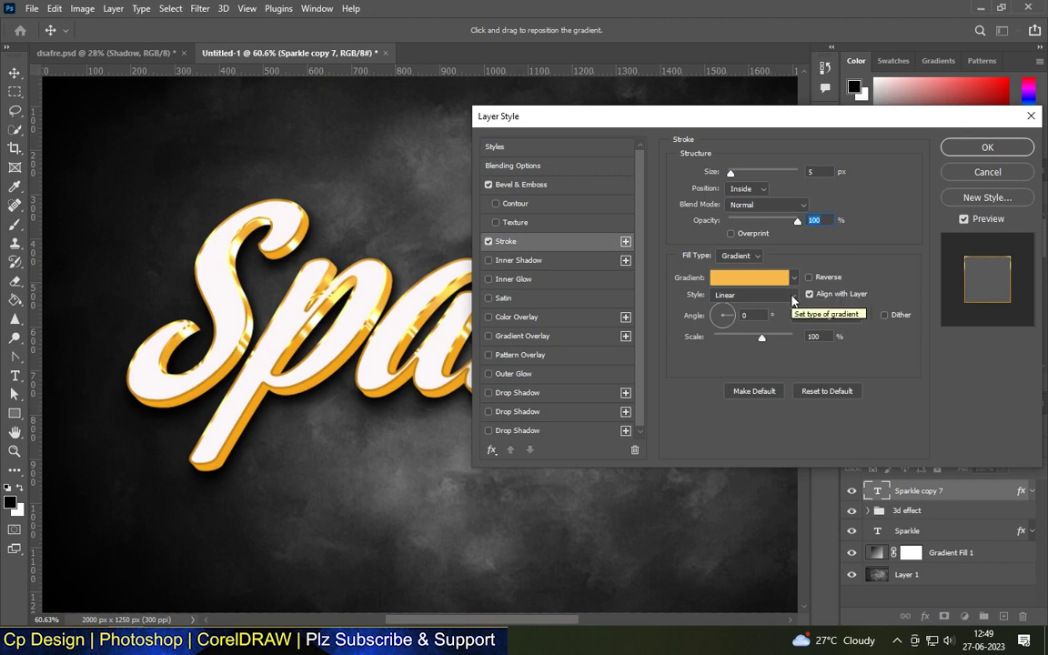
left_click(813, 336)
type("80")
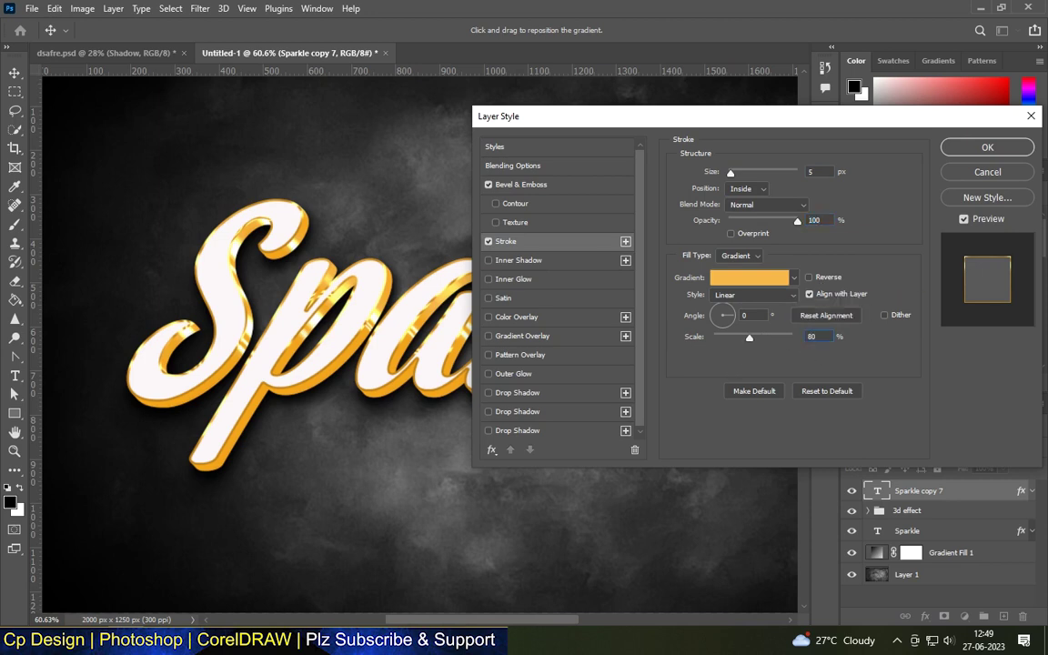
left_click(544, 261)
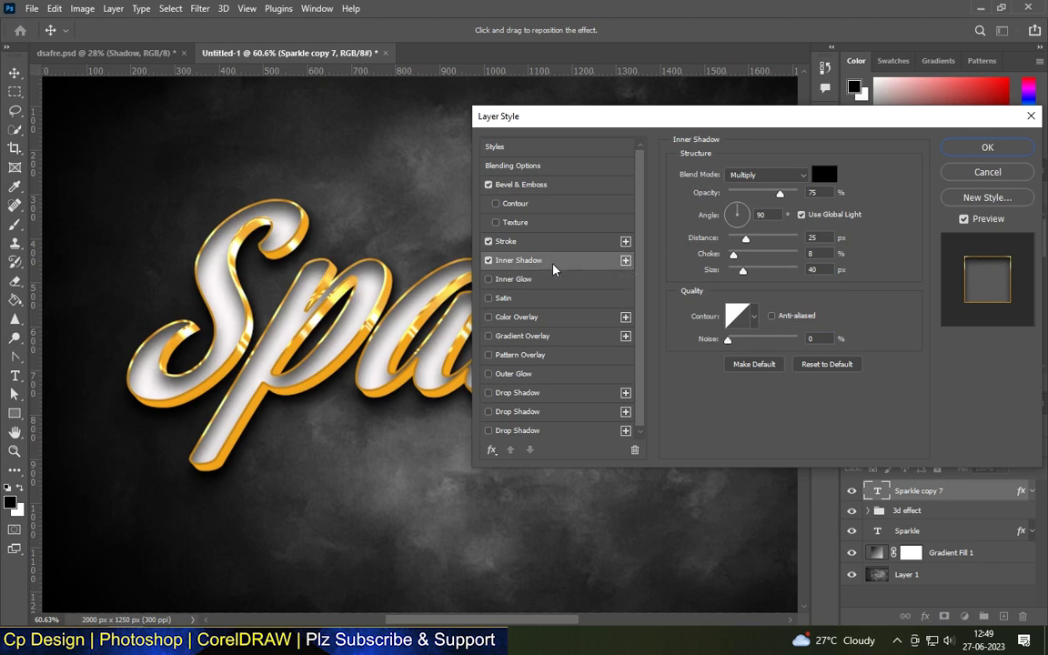
Step: Keep the inner shadow black in Multiply mode at 100% opacity
left_click(824, 174)
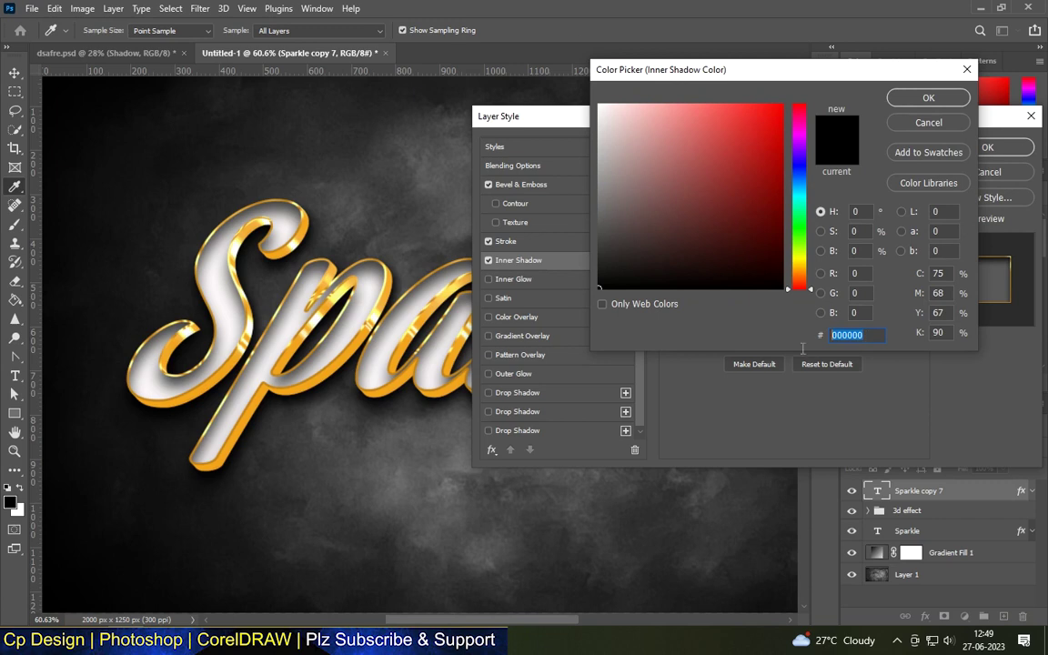
left_click(928, 98)
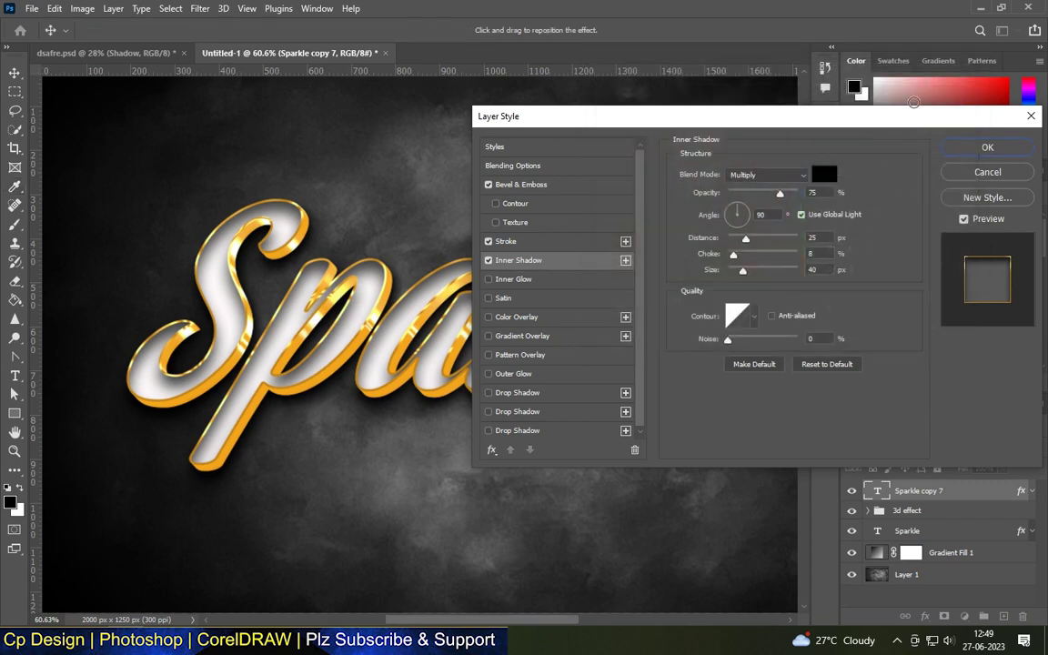
double_click(813, 192)
type("100")
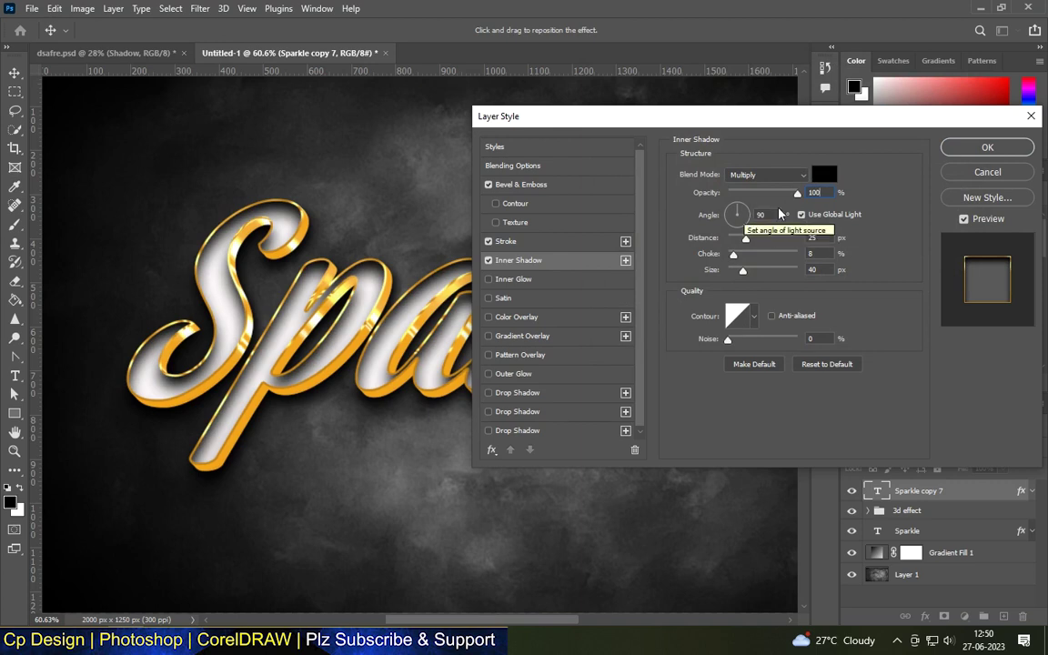
left_click(755, 174)
left_click(744, 232)
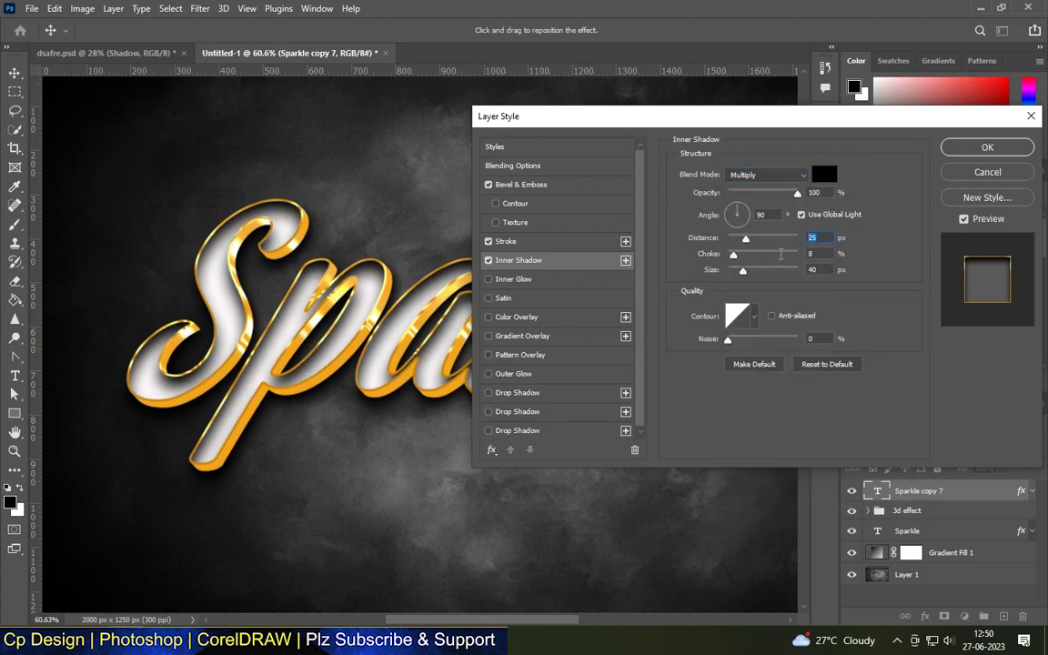
Step: Set the inner shadow angle 120°, distance 3 px, choke 13% and size 8 px
type("120")
key("Tab")
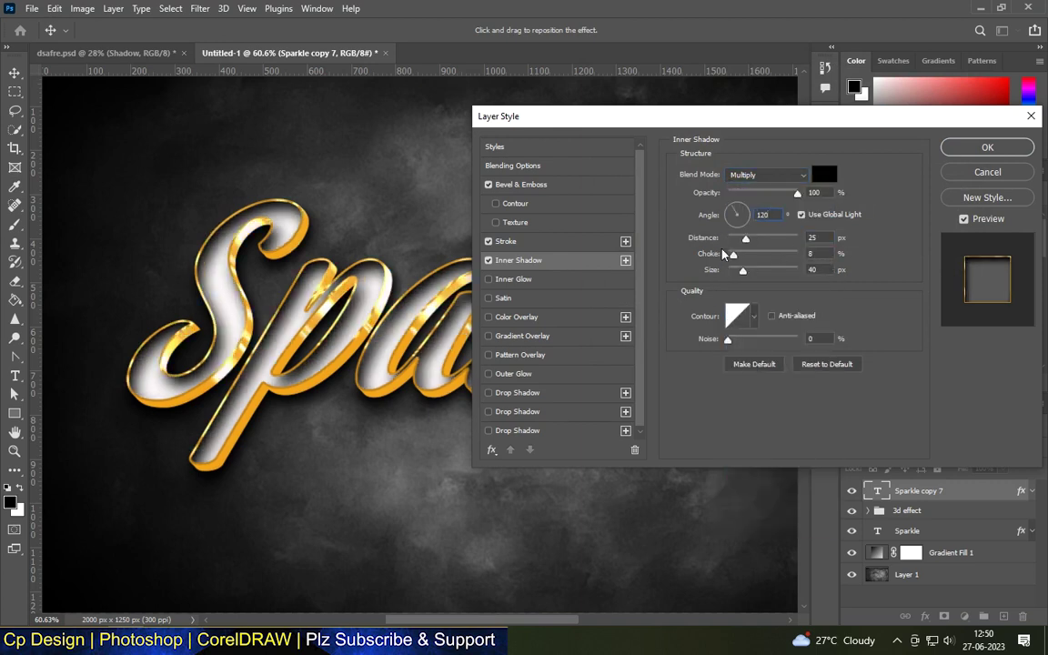
type("3")
key("Tab")
type("13")
key("Tab")
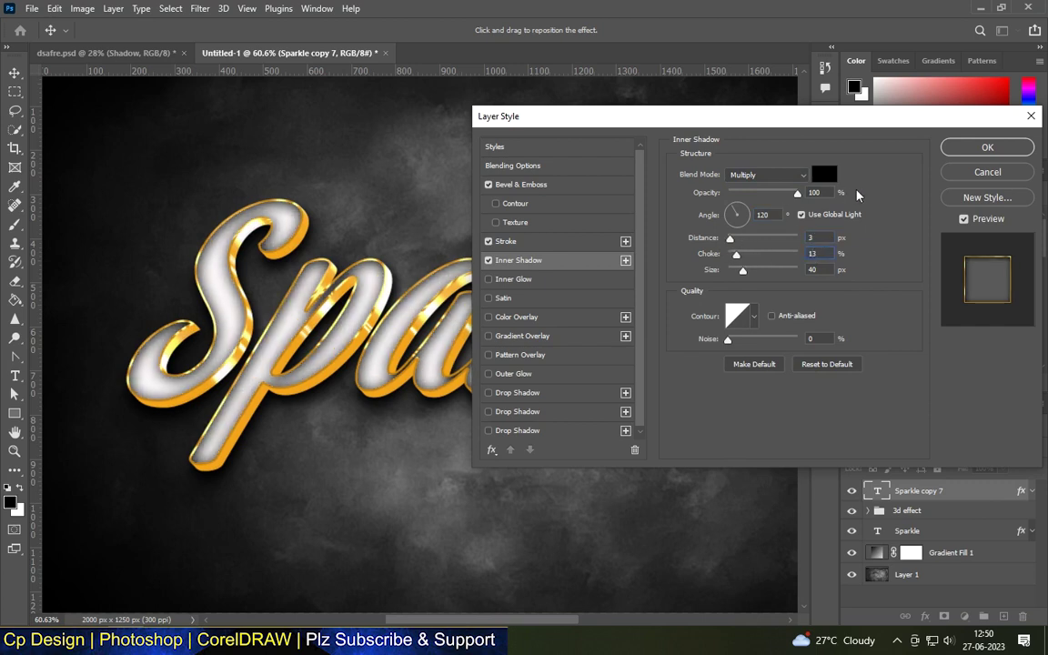
type("8")
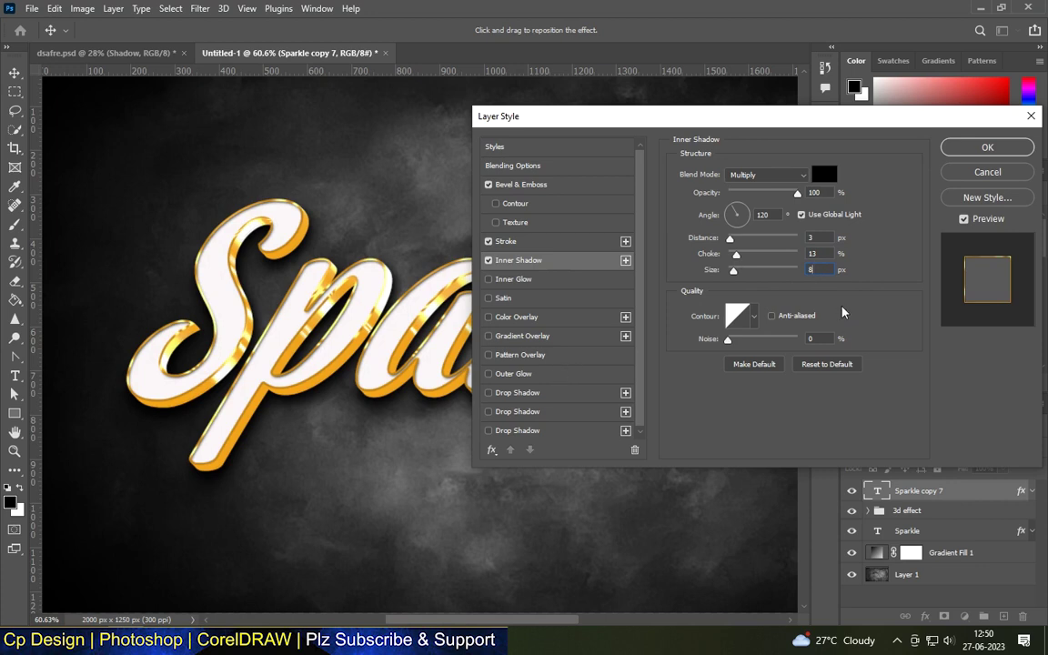
Step: Enable Inner Glow in Linear Light mode at 30% opacity with a 29 px size
left_click(537, 281)
left_click(767, 173)
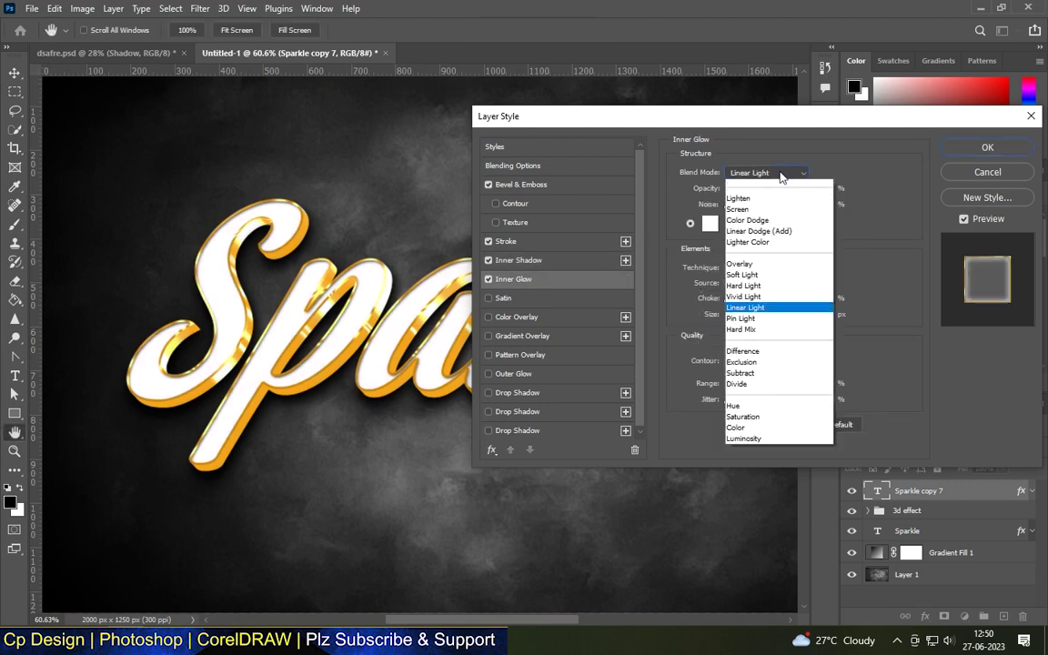
left_click(765, 386)
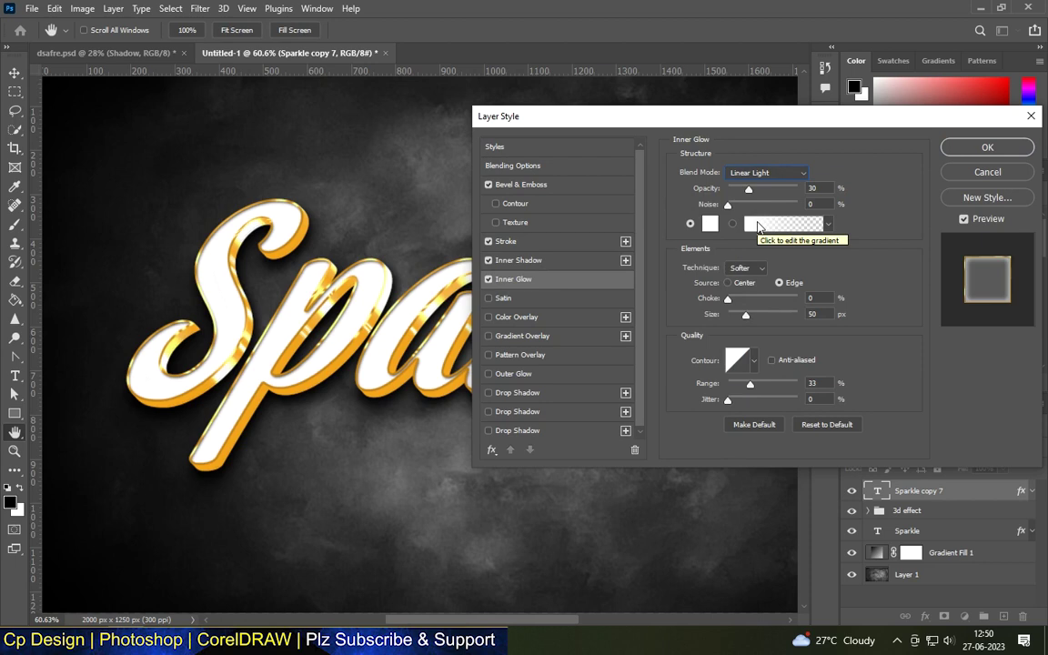
mouse_move(536, 121)
left_mouse_down()
mouse_move(762, 158)
mouse_move(556, 130)
left_mouse_up()
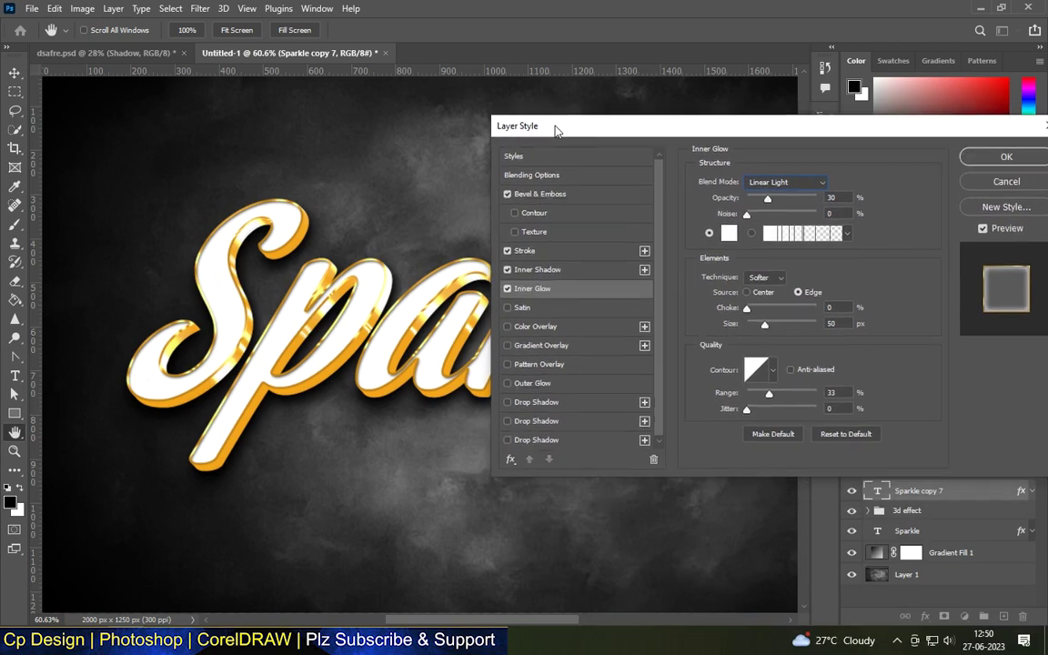
left_click(833, 197)
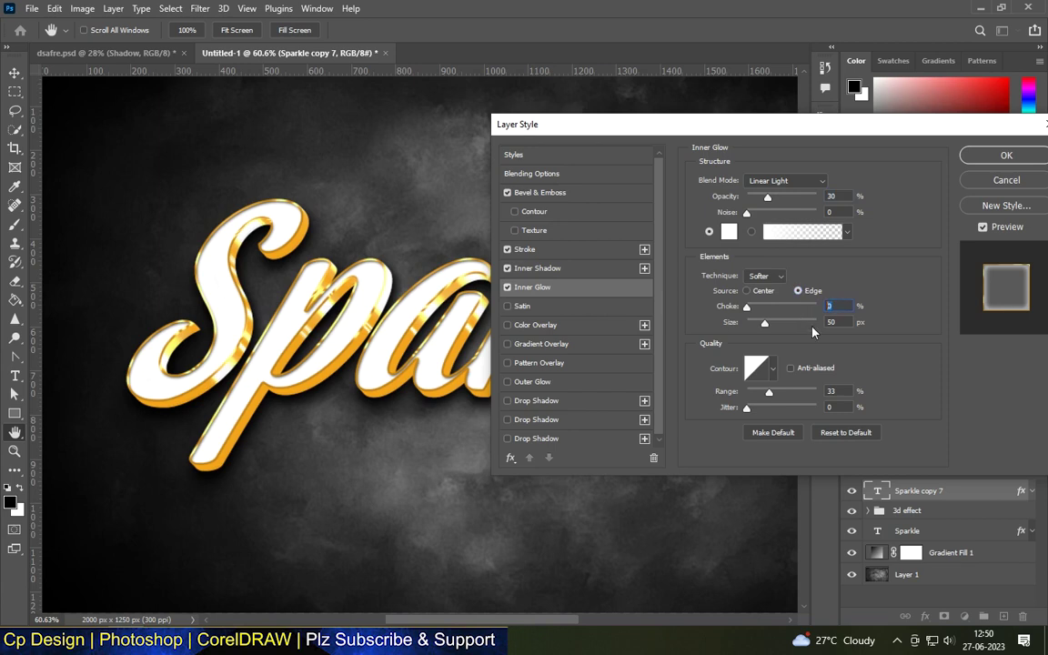
left_click(838, 321)
type("2")
left_click_drag(765, 324, 758, 324)
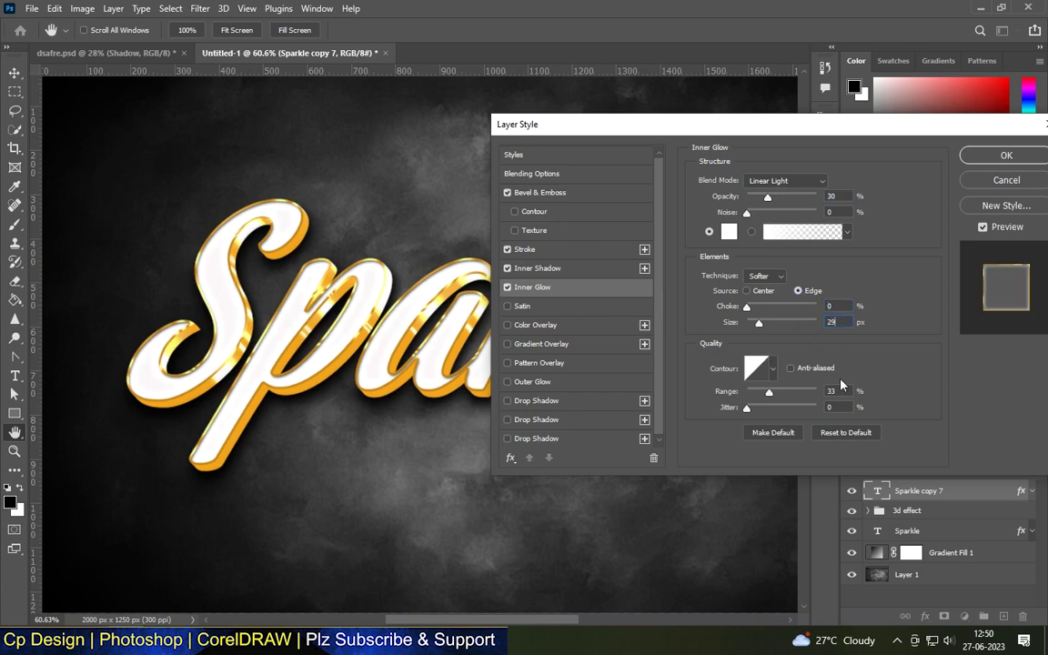
Step: Add a grey 9b9b9b Satin at 25% opacity with a new contour, and enable Color Overlay
left_click(544, 309)
left_click(842, 182)
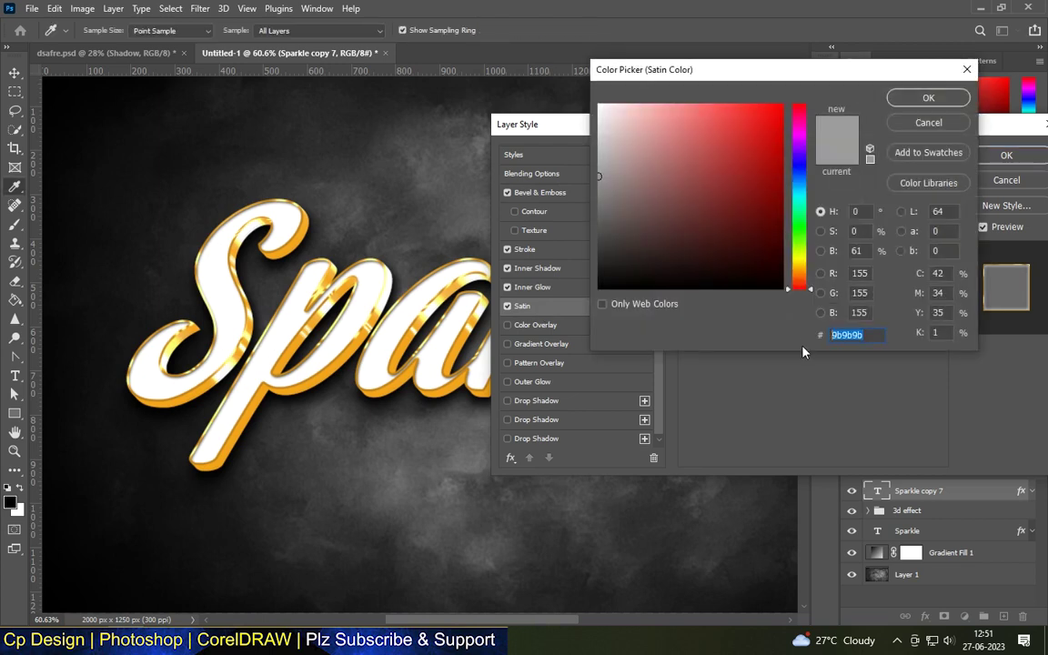
left_click(901, 102)
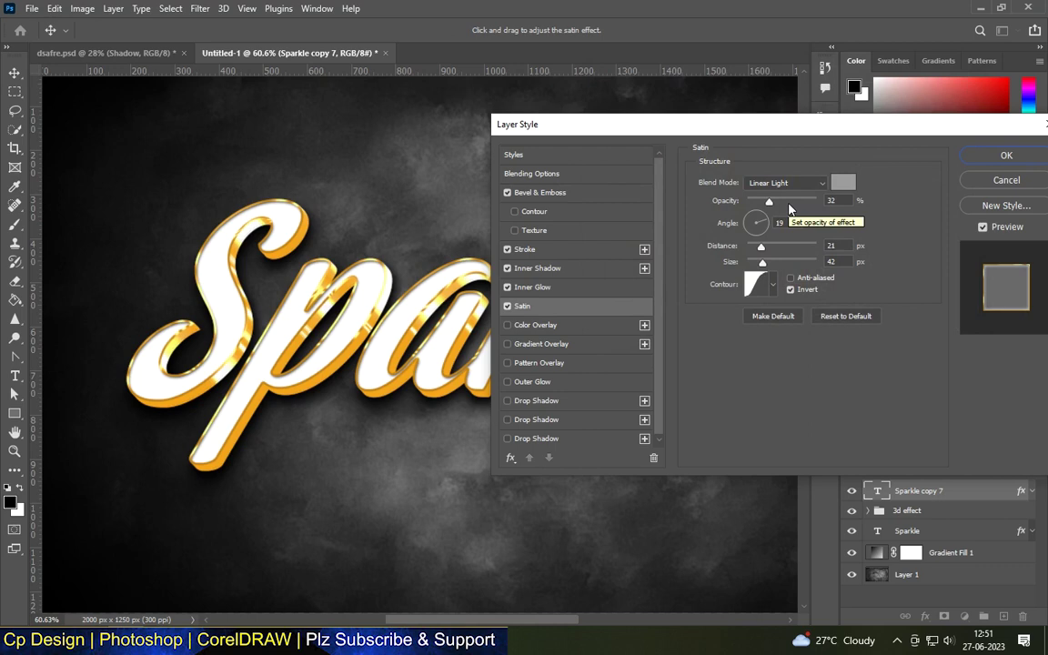
left_click_drag(726, 201, 685, 182)
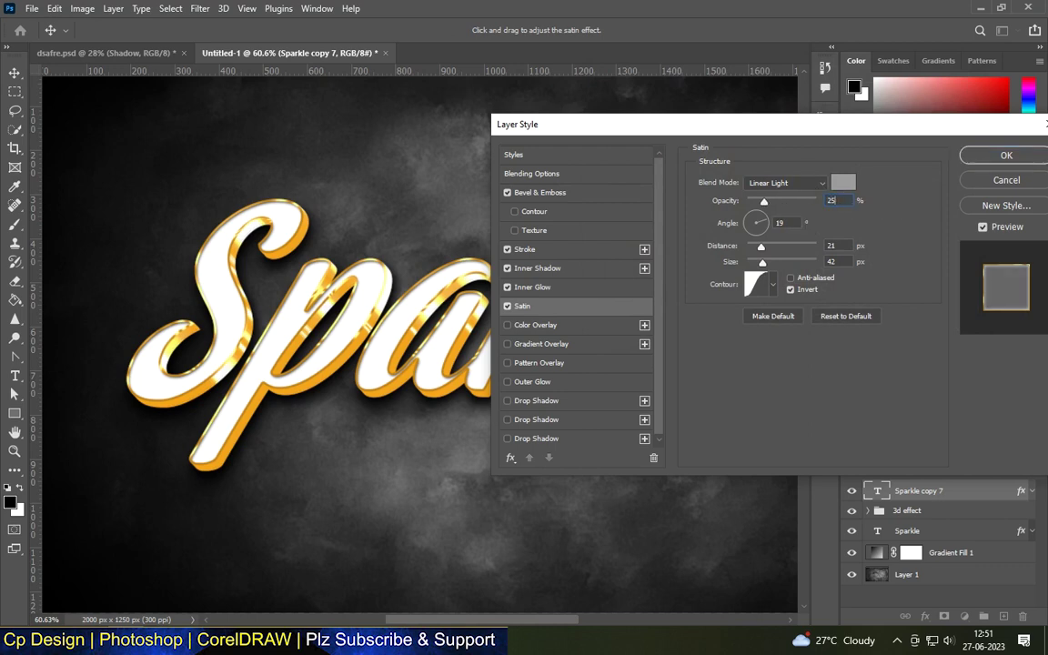
key("Tab")
key("Tab")
key("Tab")
left_click(772, 284)
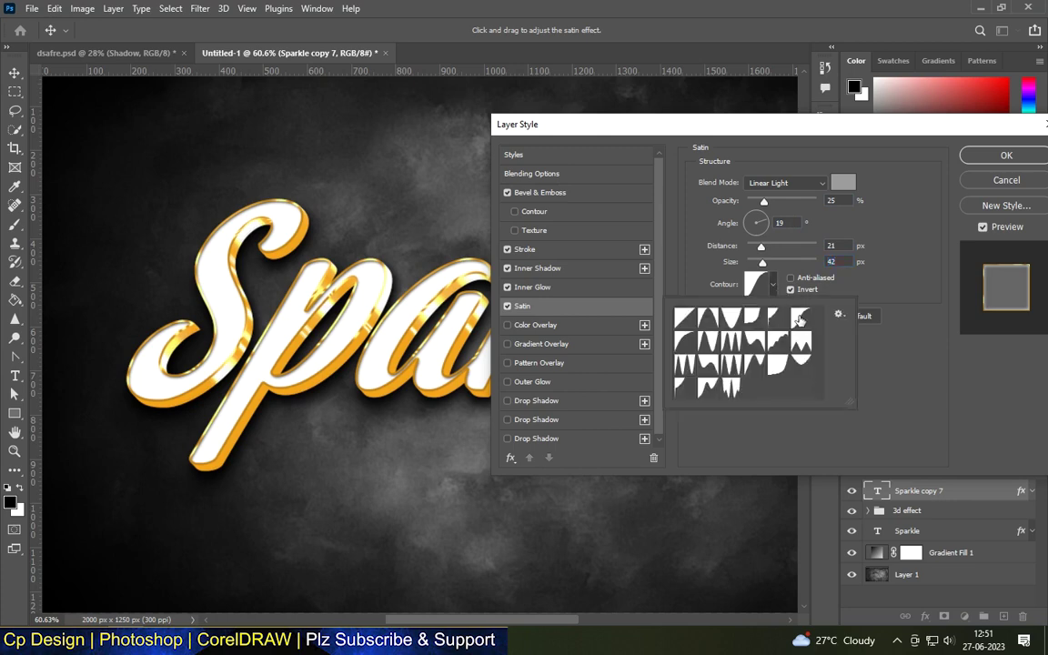
double_click(800, 319)
left_click(537, 327)
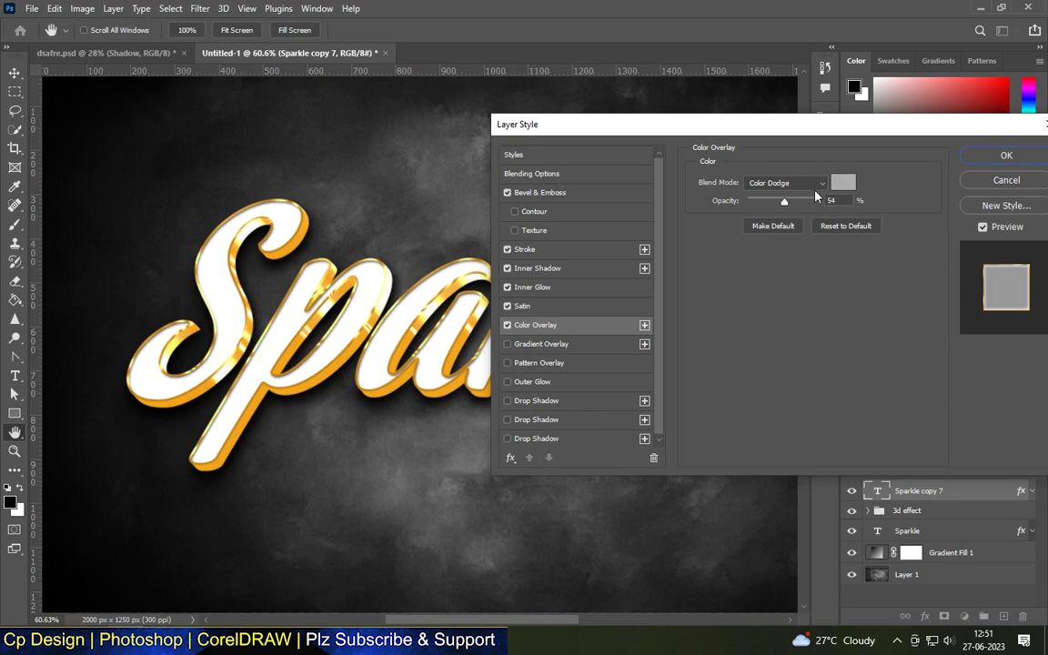
Step: Keep the grey Color Overlay colour in Color Dodge blend mode
left_click(842, 182)
left_click(929, 96)
left_click(785, 182)
left_click(839, 237)
key("Tab")
Step: Enable Gradient Overlay and set both of its stops to a light gradient
left_click(542, 343)
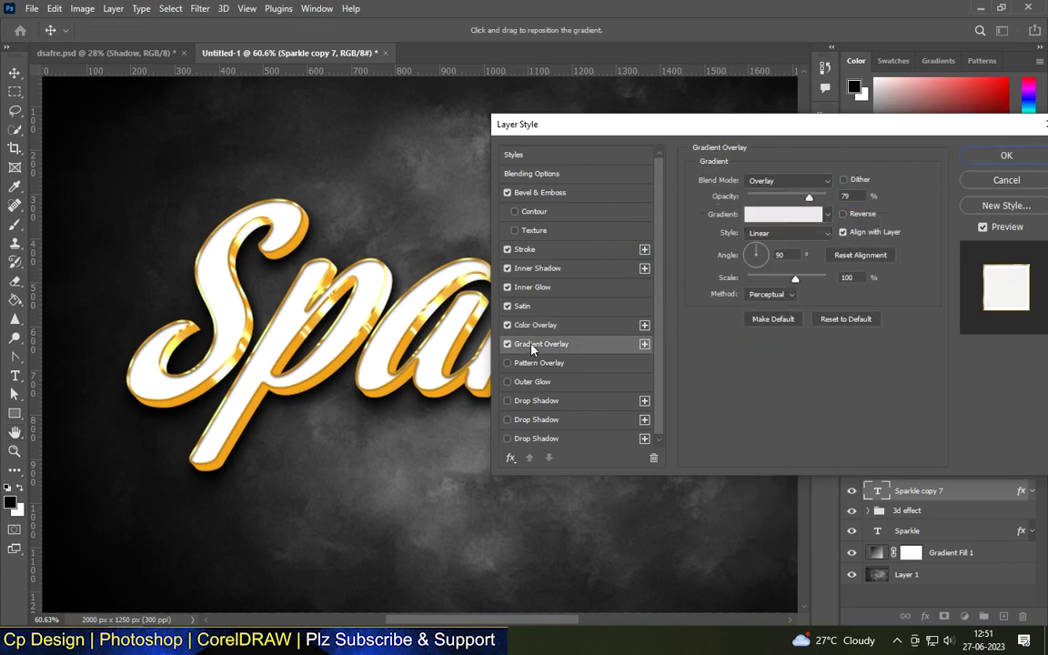
left_click(781, 217)
double_click(651, 389)
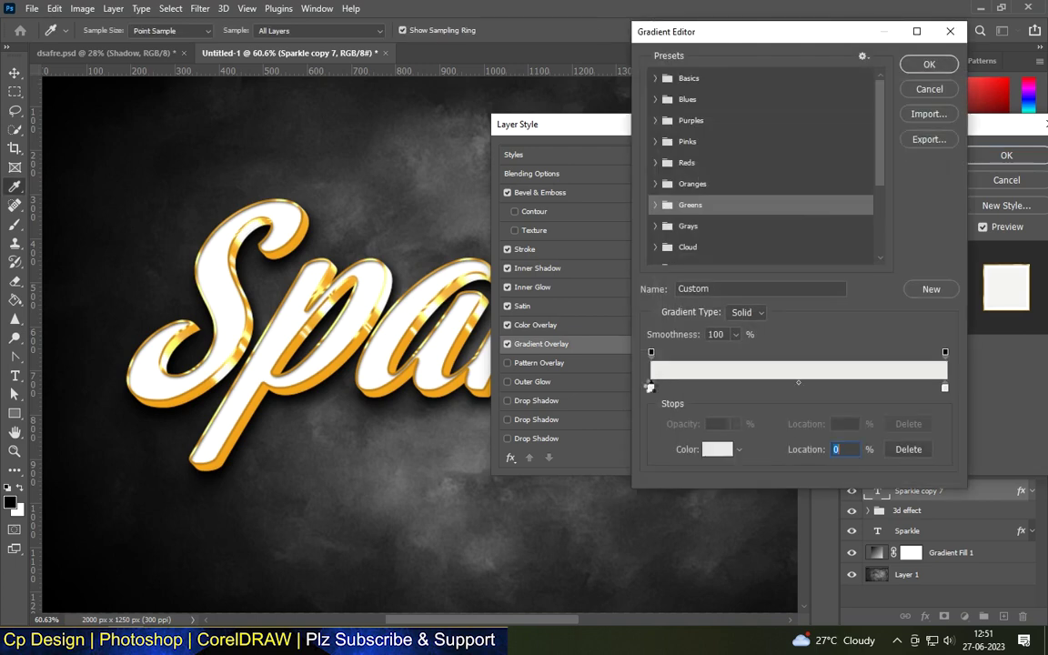
left_click(928, 97)
left_click(944, 387)
double_click(943, 386)
left_click(927, 98)
left_click(928, 65)
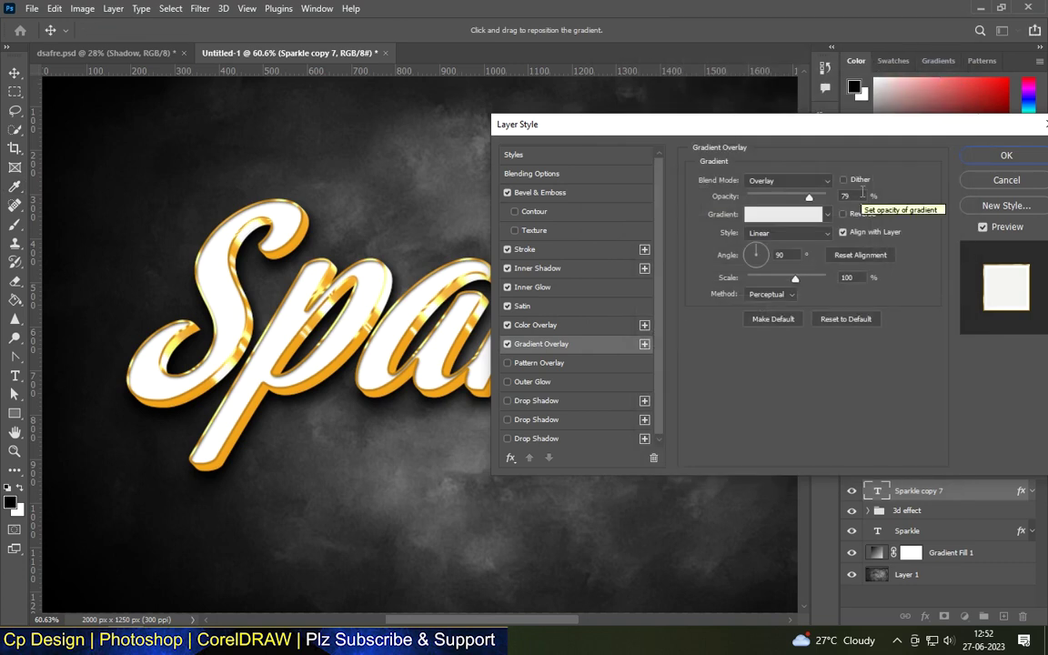
Step: Set the gradient overlay to Overlay mode at 53% opacity and 150% scale, and add the glitter Pattern Overlay
left_click(816, 180)
left_click(852, 213)
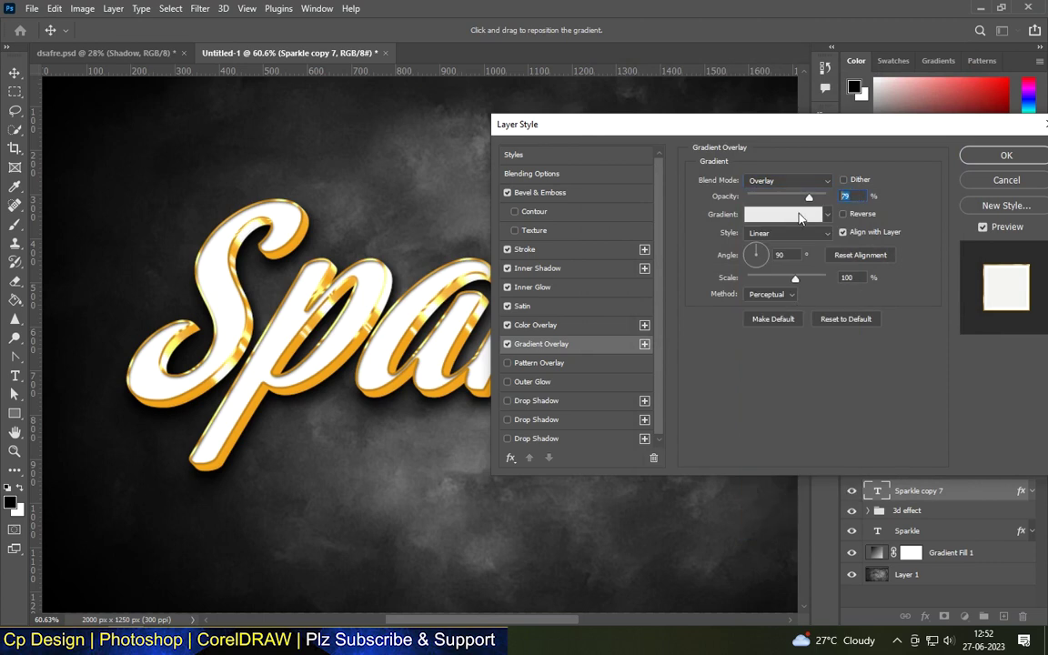
type("53")
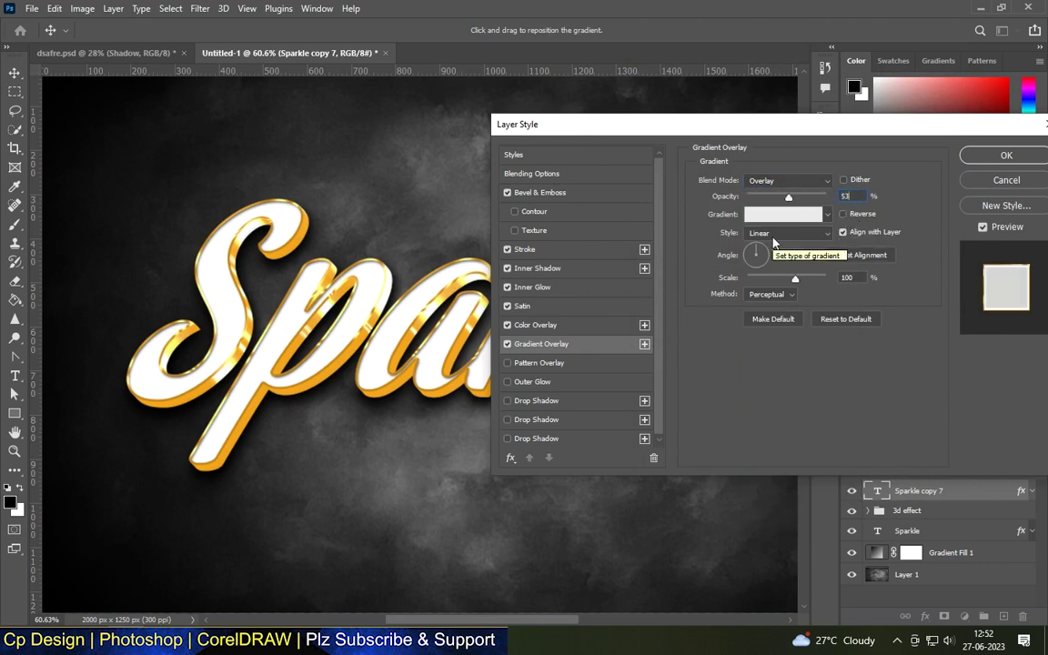
left_click(774, 255)
double_click(846, 278)
type("150")
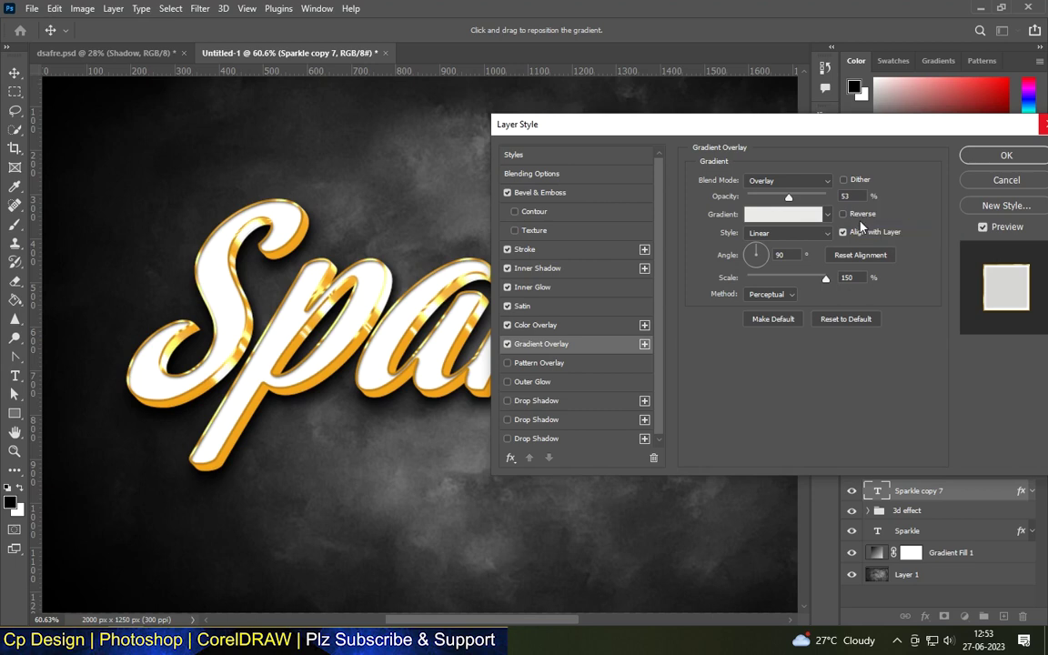
left_click(546, 362)
mouse_move(546, 125)
left_mouse_down()
mouse_move(857, 352)
mouse_move(489, 122)
mouse_move(490, 141)
left_mouse_up()
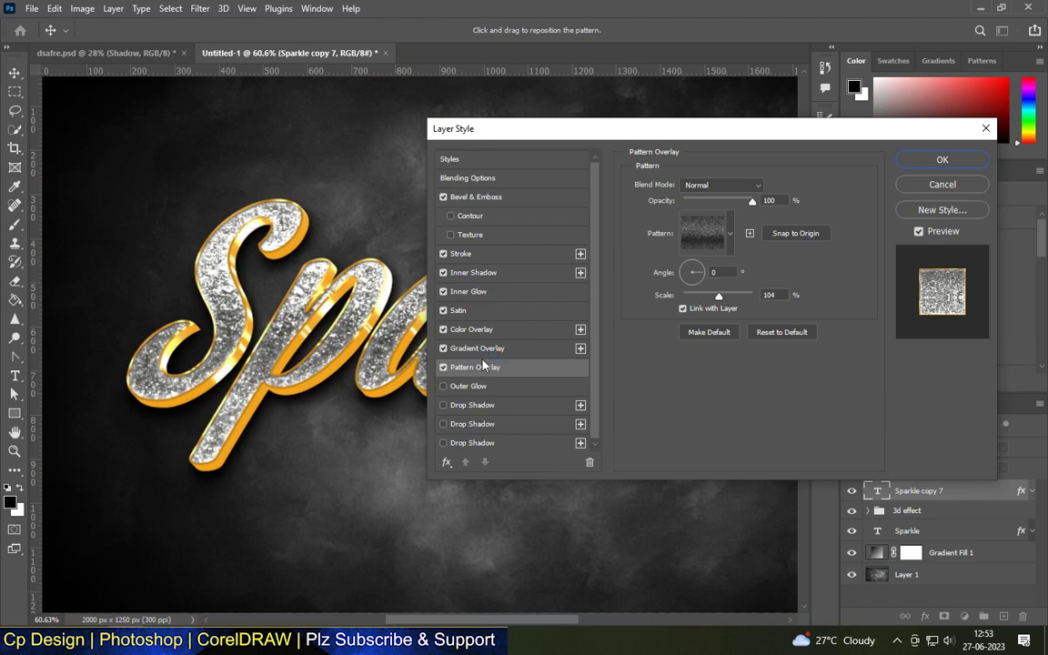
Step: Scale the glitter Pattern Overlay to 50% and enable the third Drop Shadow
left_click(752, 200)
double_click(769, 294)
type("50")
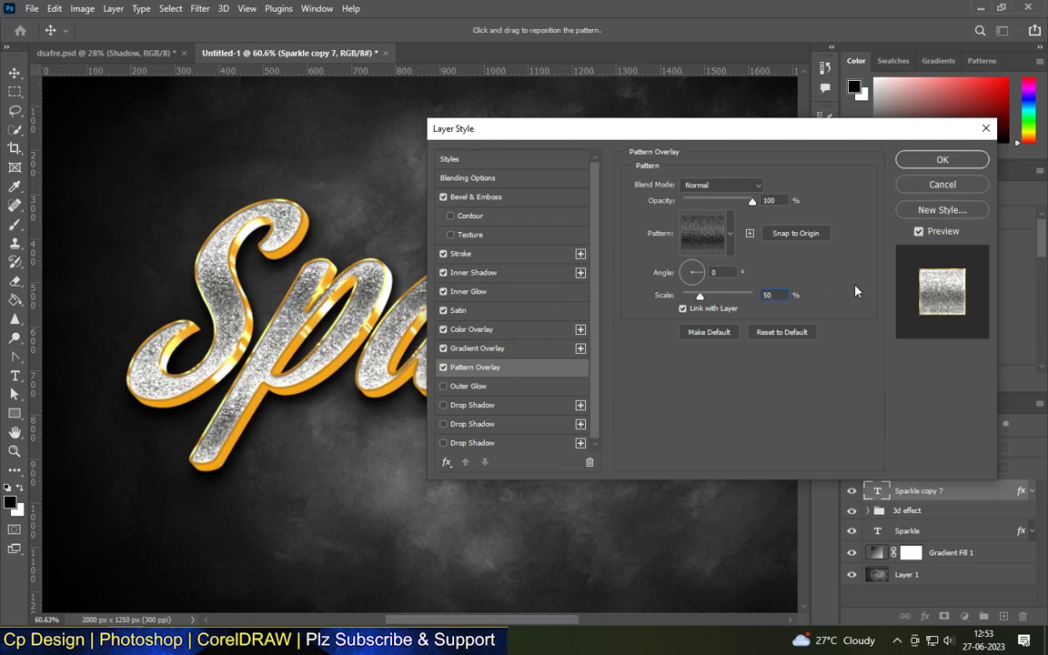
left_click(728, 233)
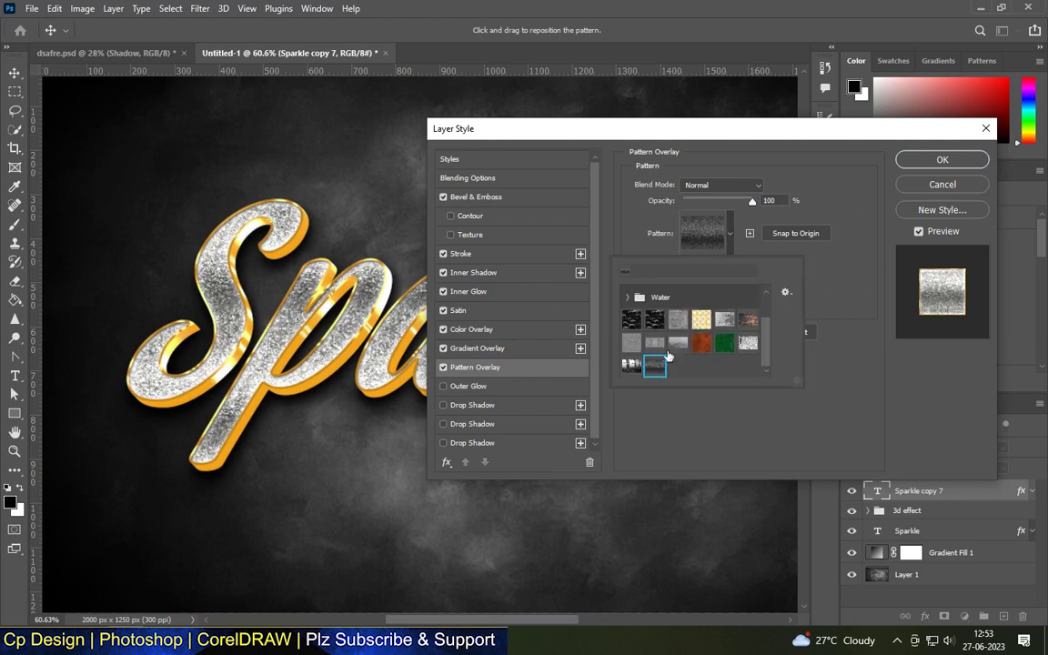
left_click(828, 299)
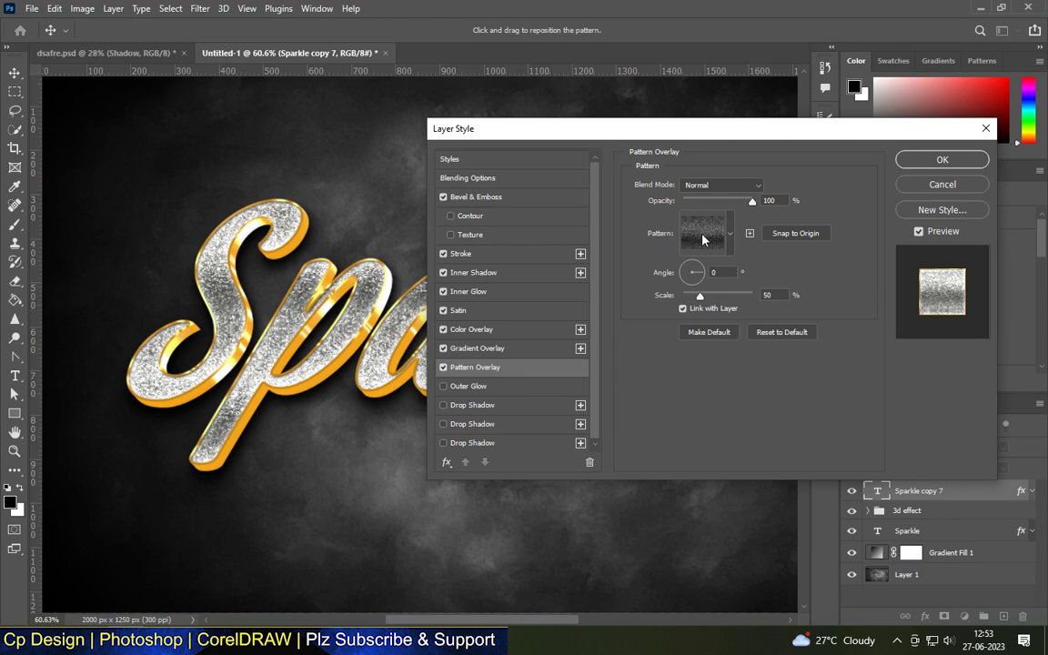
scroll(500, 394, "down", 1)
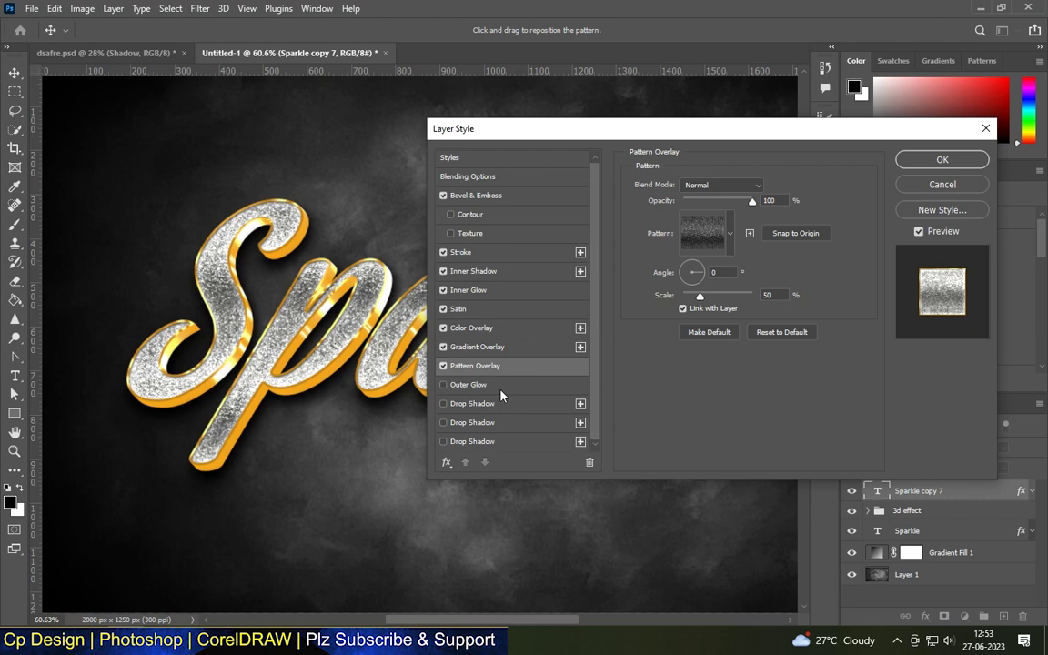
left_click(443, 441)
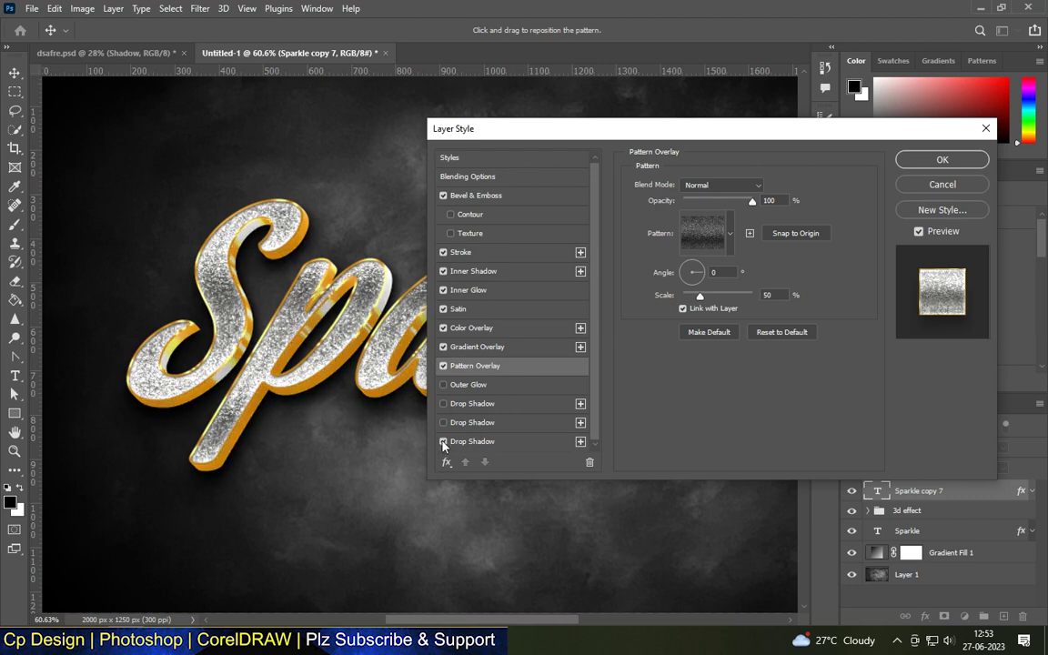
Step: Swap the third drop shadow for a first one at 25% opacity, 0 px distance and 10 px size, then fit the image on screen
left_click(443, 442)
left_click(451, 403)
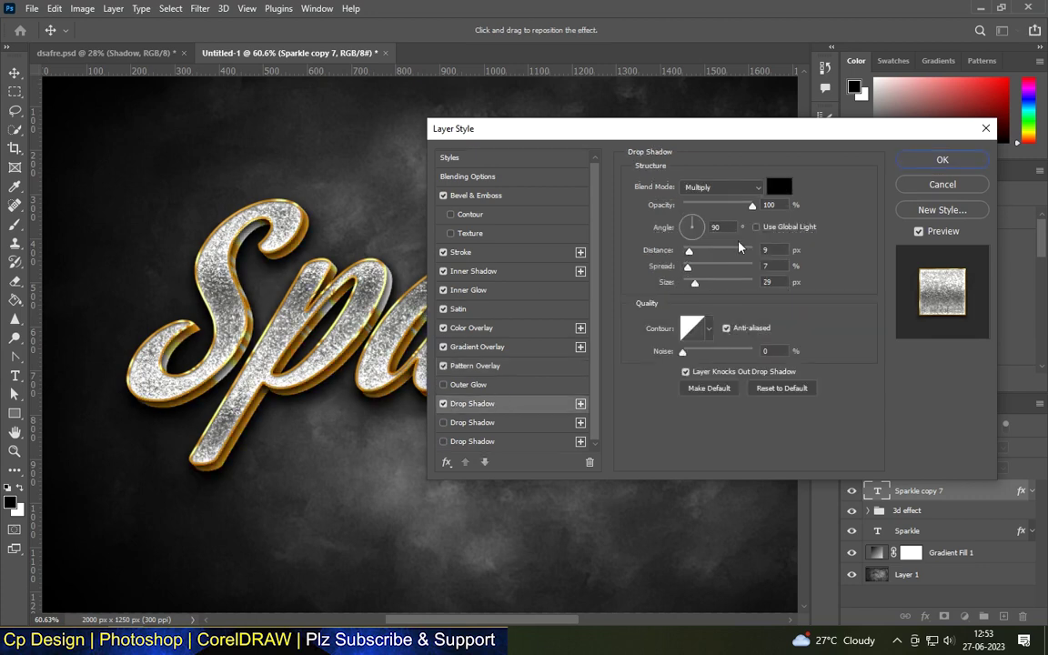
type("25")
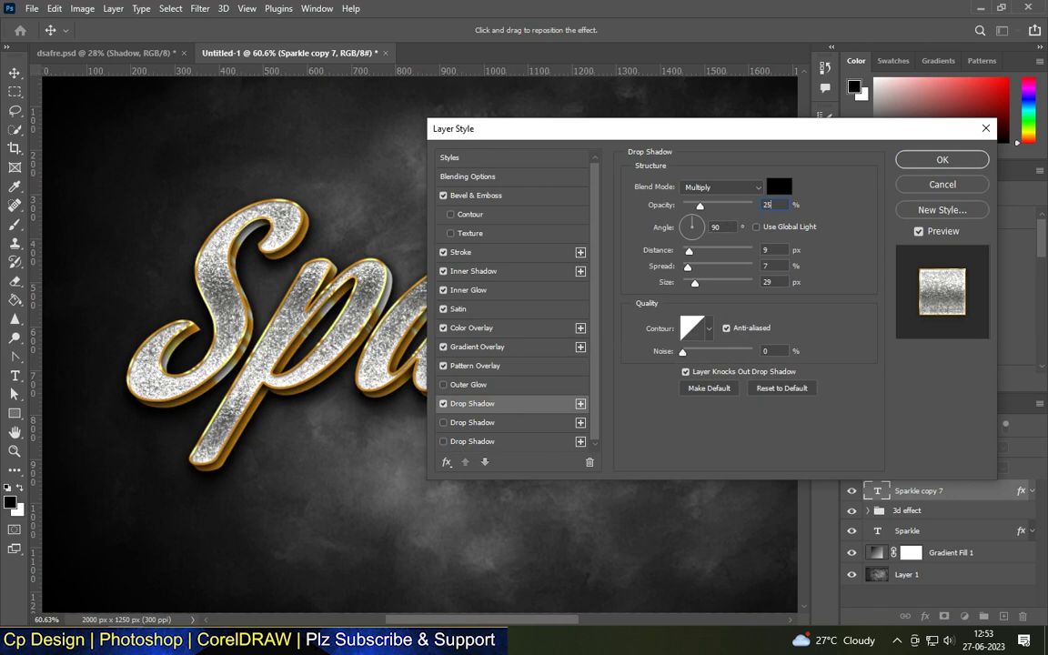
key("Tab")
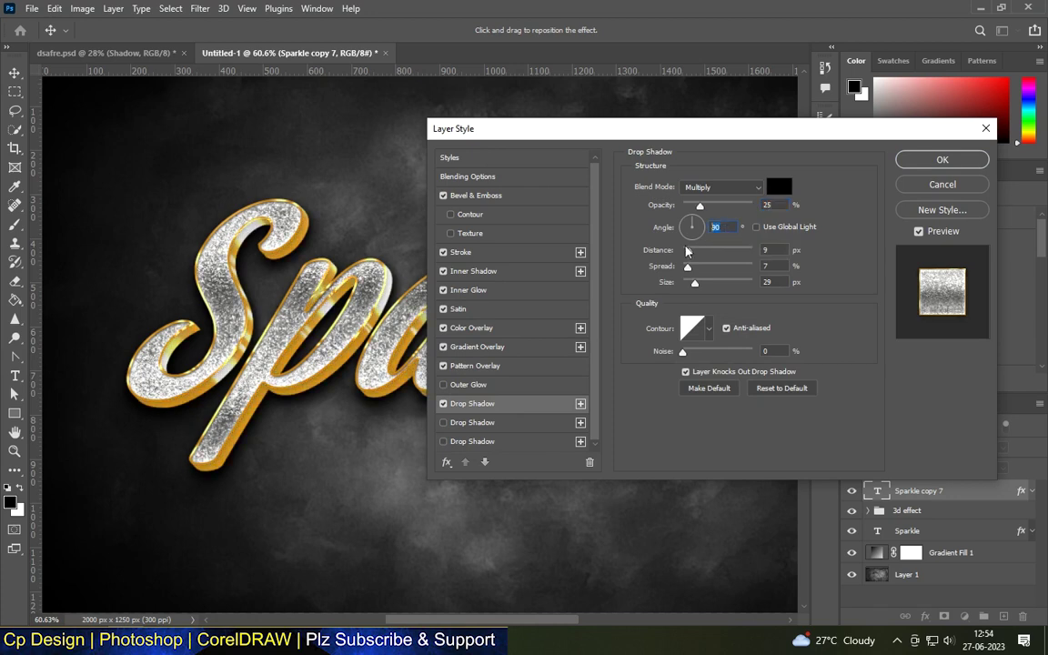
key("Tab")
type("0")
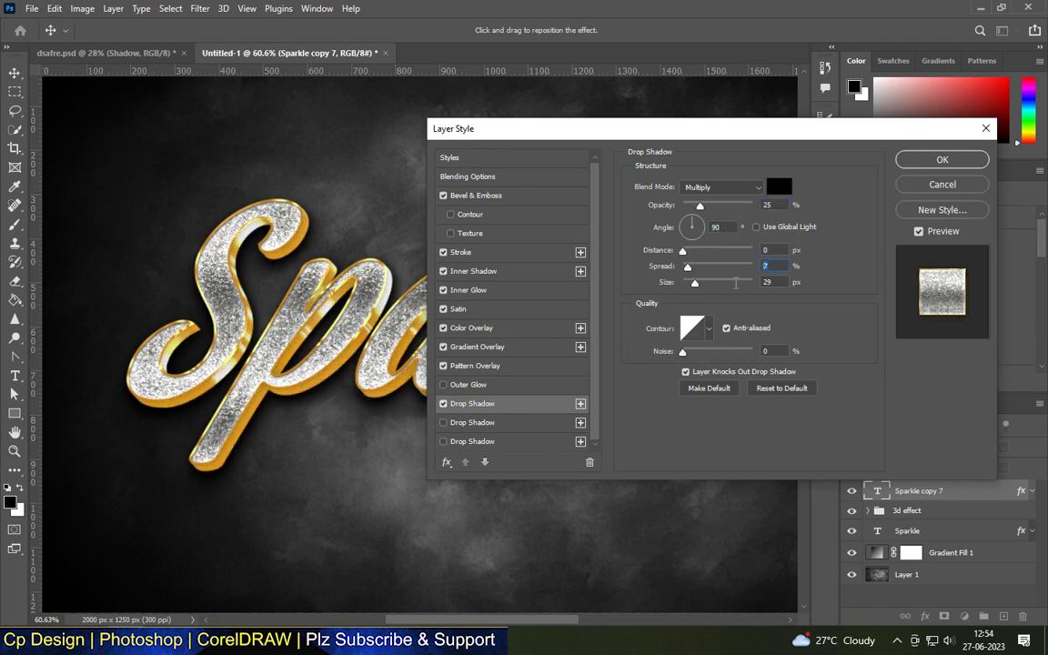
key("Tab")
key("Tab")
type("10")
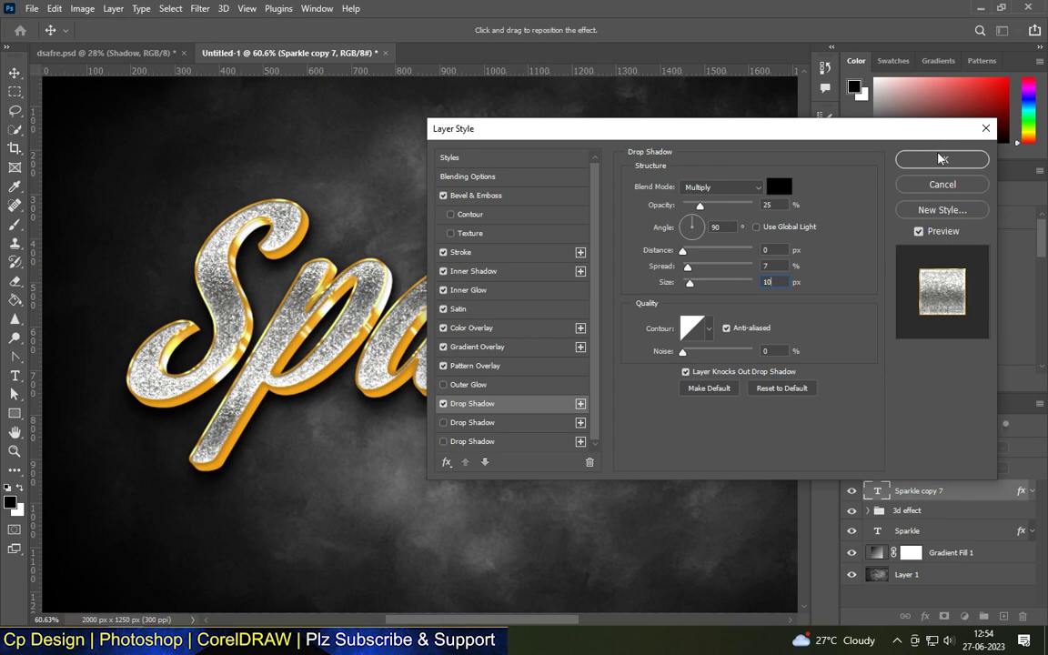
key("Return")
key("ctrl+0")
scroll(494, 247, "down", 3)
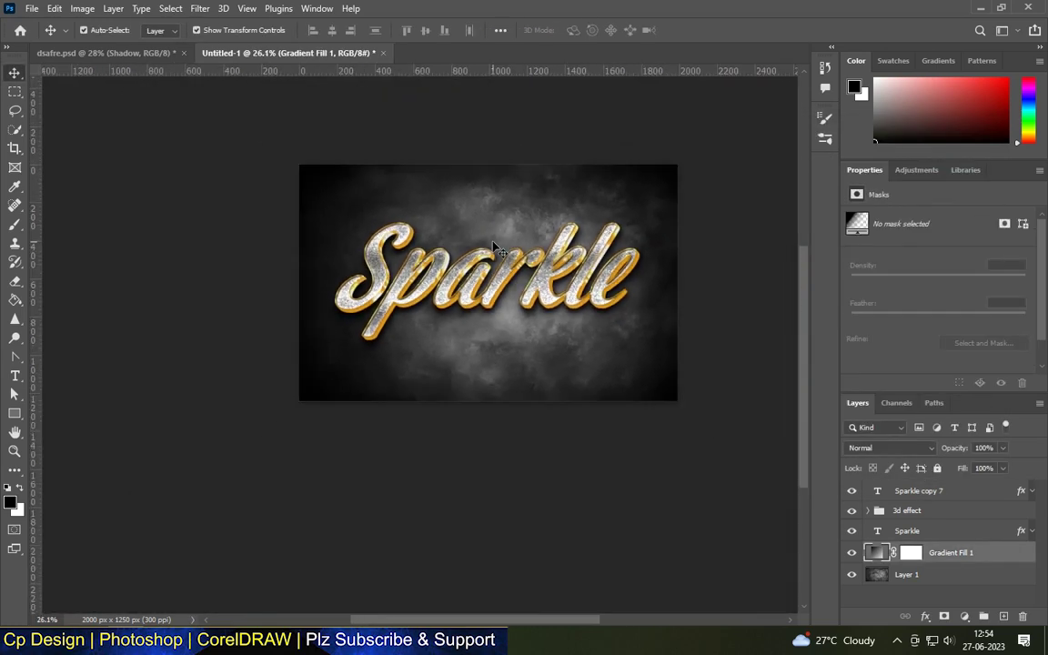
Step: Move the golden light flare onto the top of the S
scroll(464, 276, "up", 5)
scroll(554, 386, "up", 1)
scroll(573, 398, "up", 3)
scroll(560, 407, "up", 2)
scroll(543, 416, "up", 2)
scroll(543, 416, "down", 2)
scroll(440, 260, "down", 3)
scroll(473, 273, "down", 4)
scroll(499, 468, "down", 2)
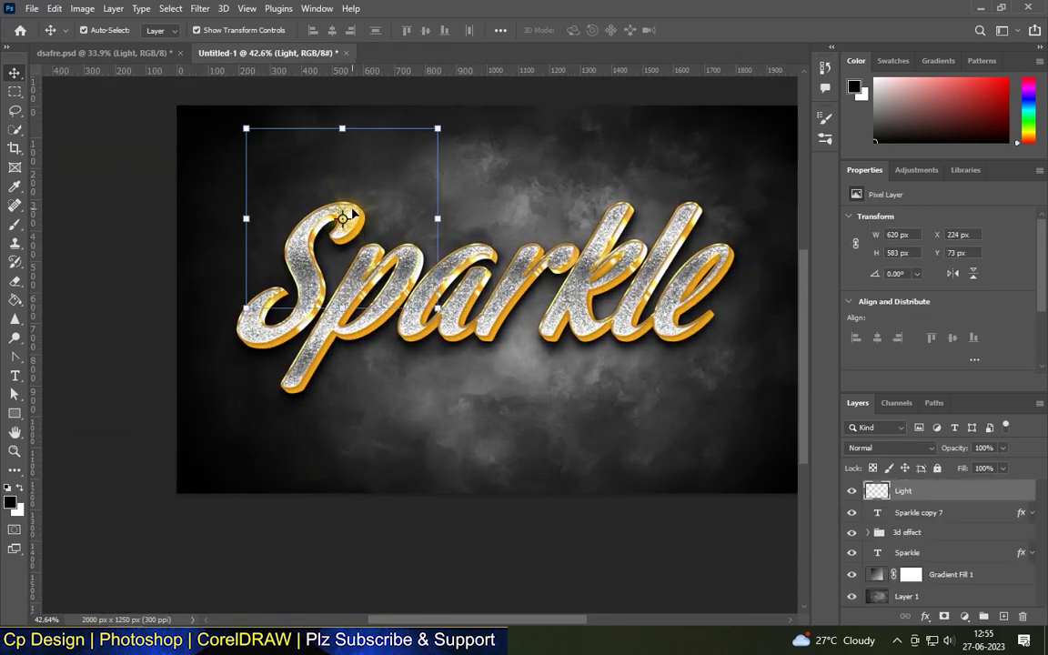
left_click_drag(353, 213, 363, 226)
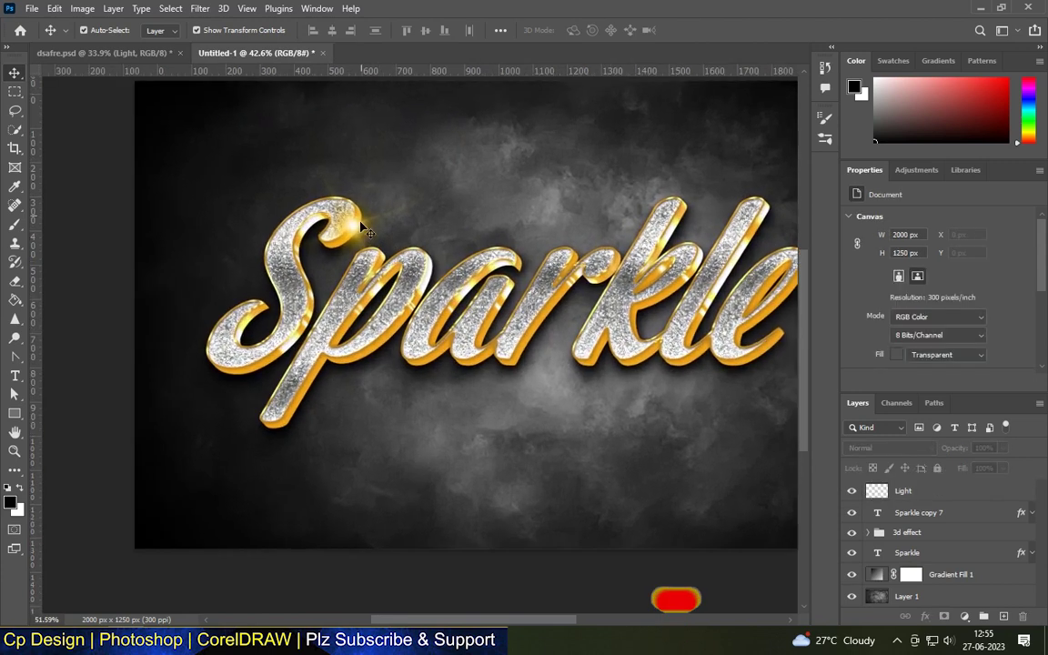
Step: Duplicate the flare onto the lower-left tip of the S and shrink it to about half size
key("alt")
left_click_drag(254, 368, 215, 368)
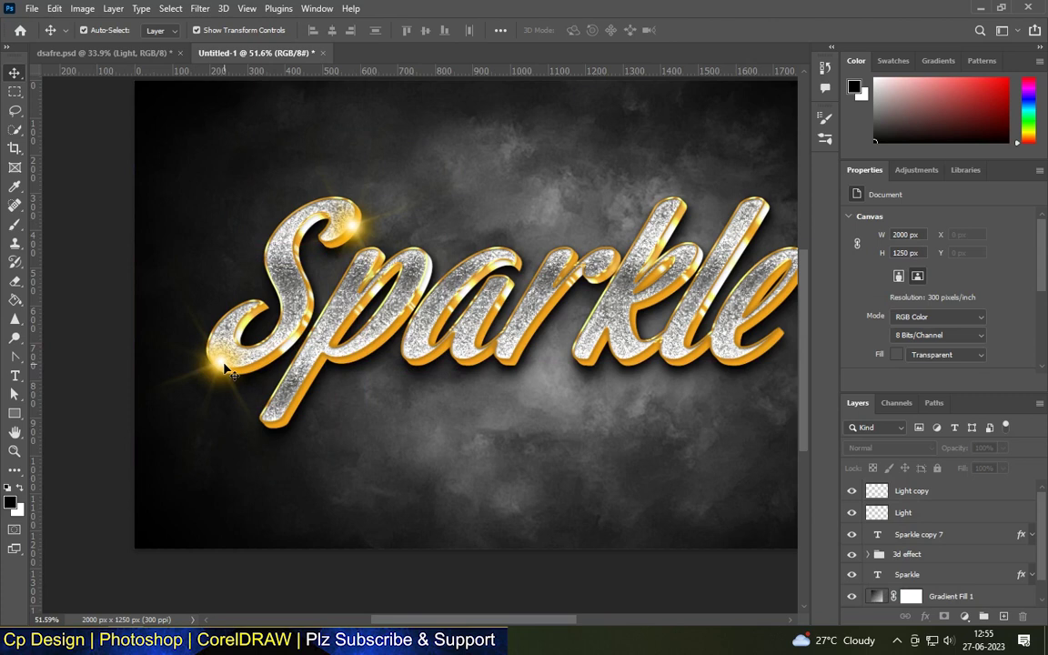
scroll(215, 362, "up", 2)
scroll(226, 235, "up", 2)
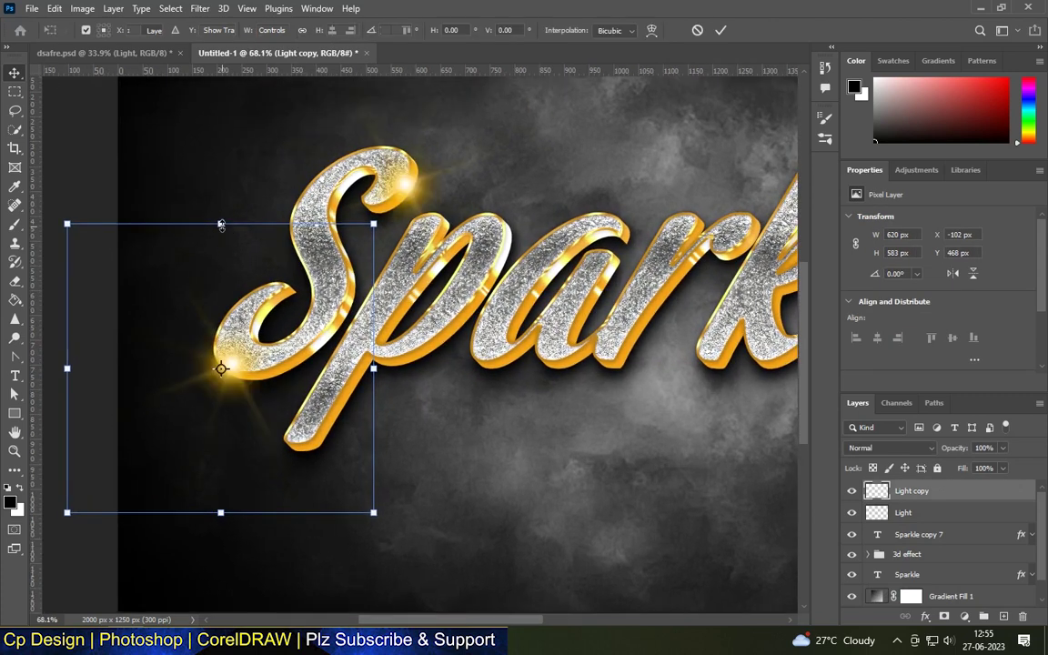
left_click_drag(220, 223, 220, 357)
left_click_drag(228, 433, 229, 362)
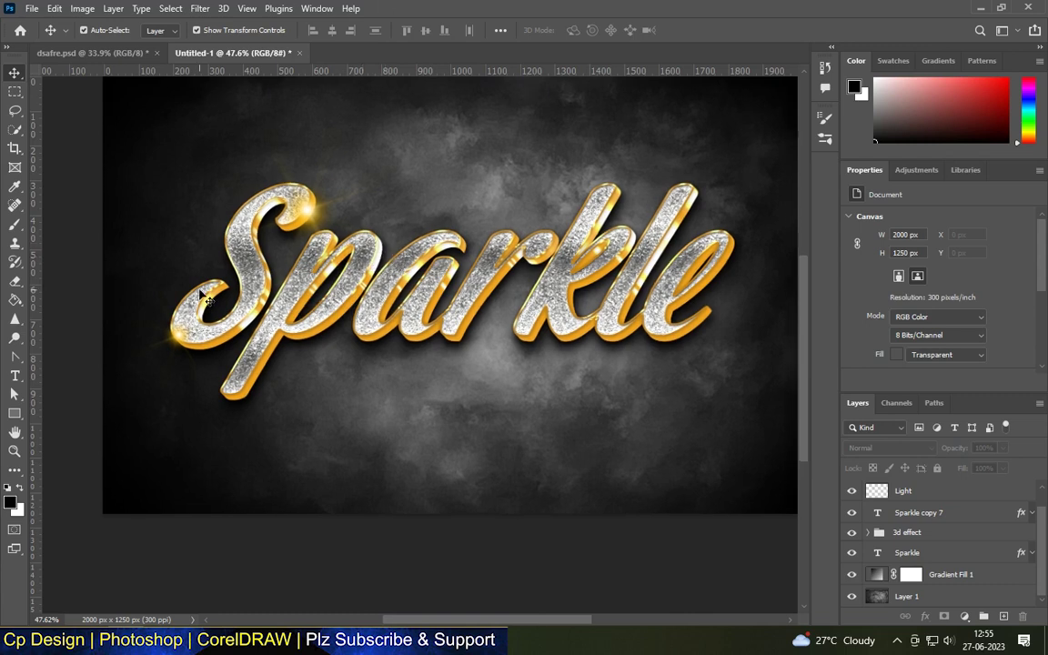
Step: Copy a flare onto the letter p and nudge it slightly up
scroll(178, 296, "up", 3)
left_click_drag(182, 359, 361, 277, "alt")
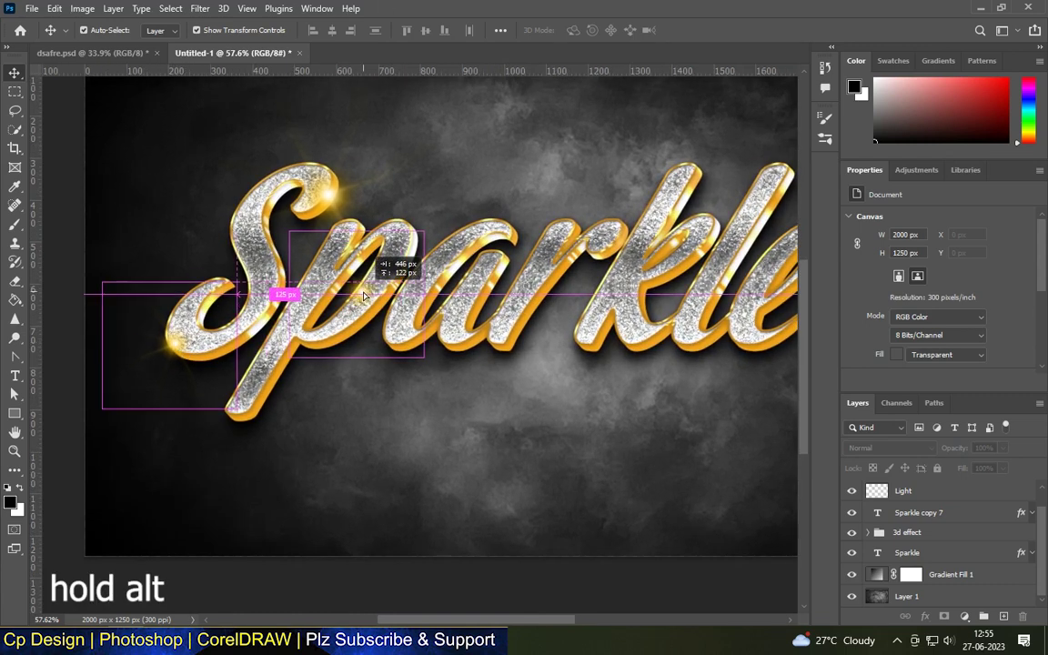
scroll(361, 278, "up", 1)
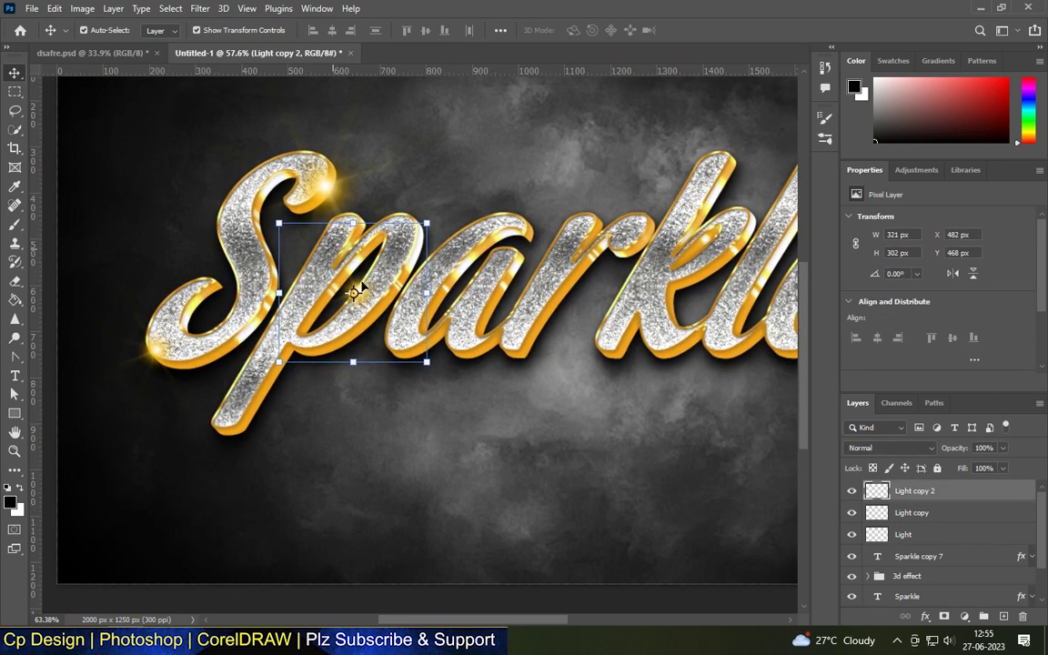
scroll(361, 288, "up", 5)
left_click_drag(353, 309, 355, 297)
scroll(351, 304, "down", 5)
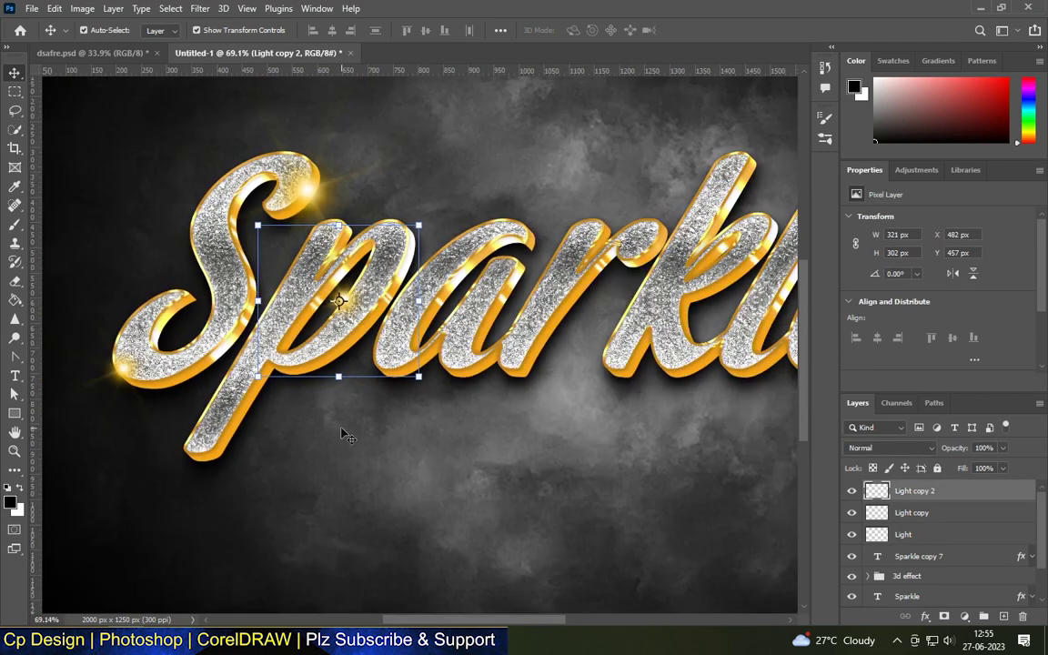
left_click(344, 435)
Step: Add flare copies on the middle letters and down at the base of the lettering
scroll(401, 212, "up", 1)
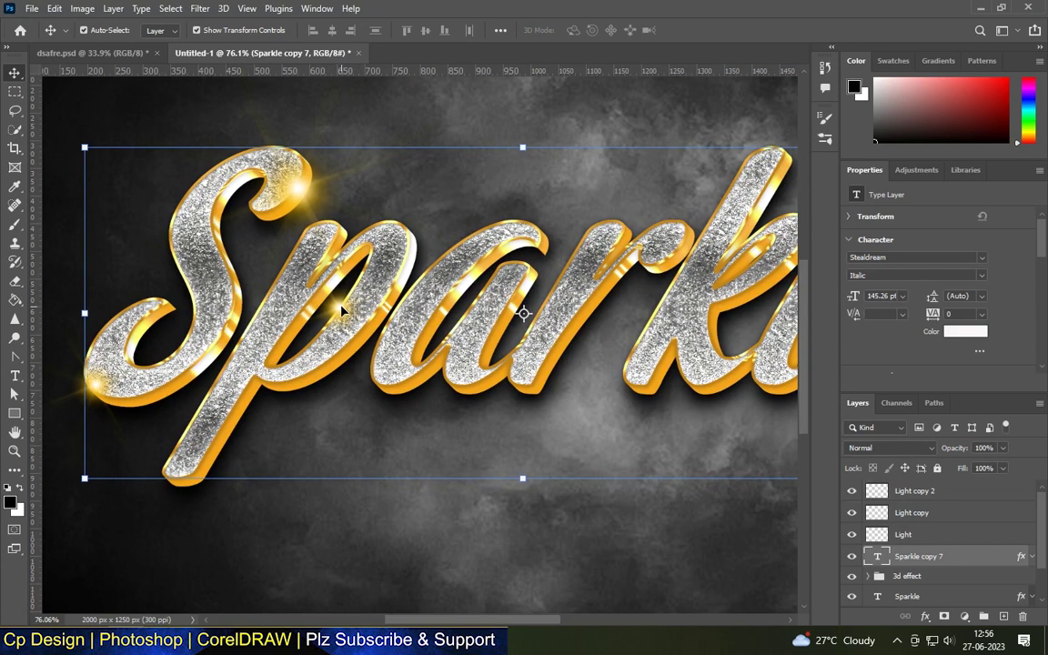
scroll(352, 276, "down", 4)
left_click_drag(321, 233, 460, 250)
left_click(401, 412)
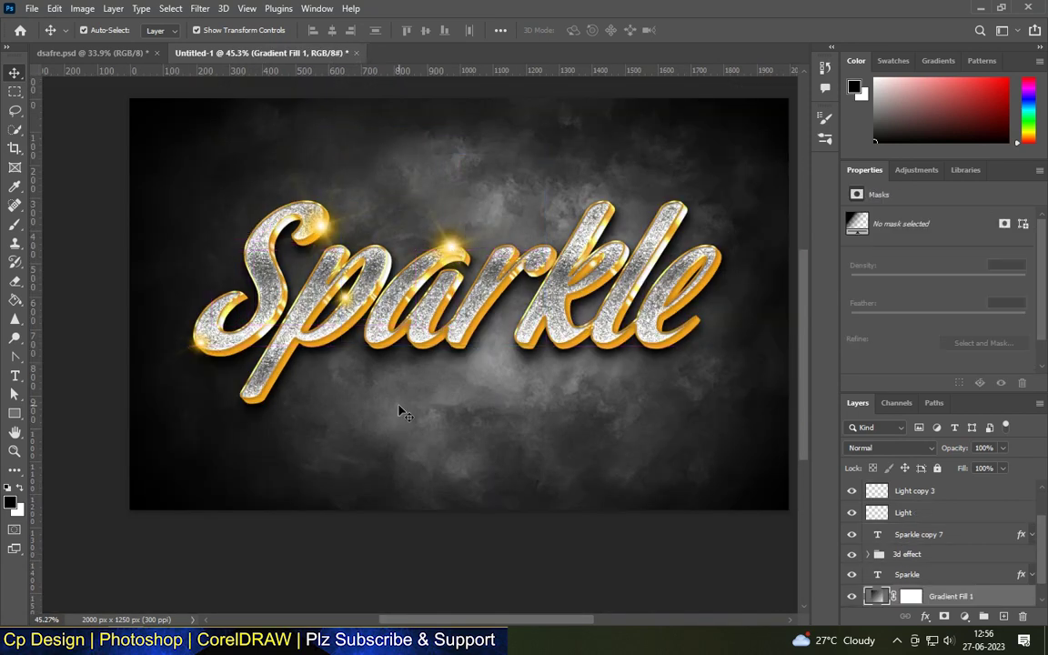
scroll(457, 270, "up", 1)
scroll(457, 269, "up", 1)
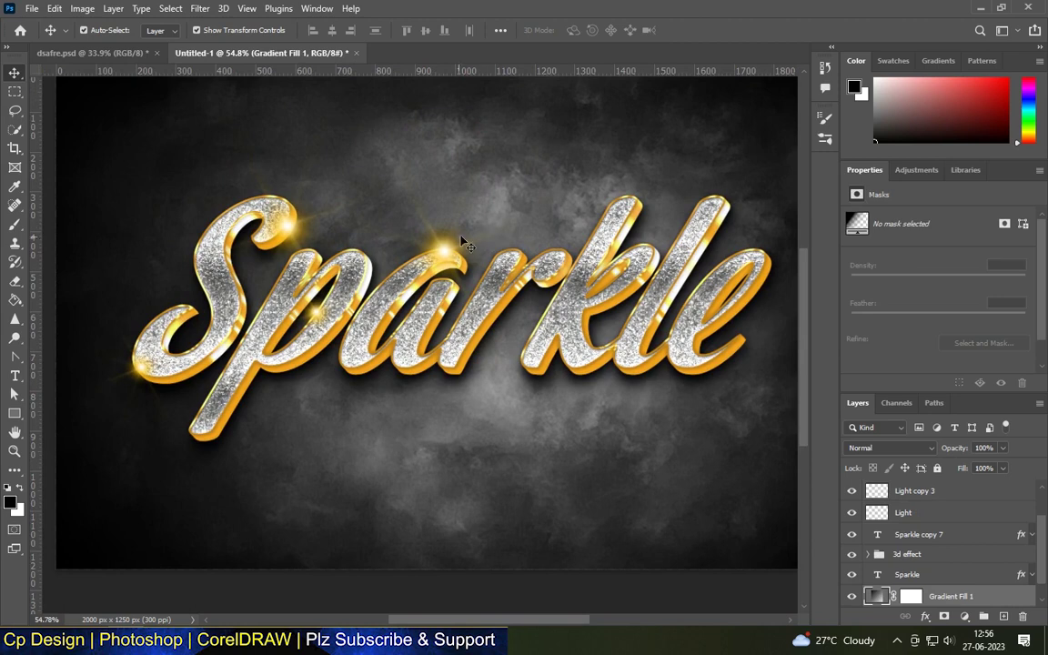
left_click_drag(446, 255, 455, 366)
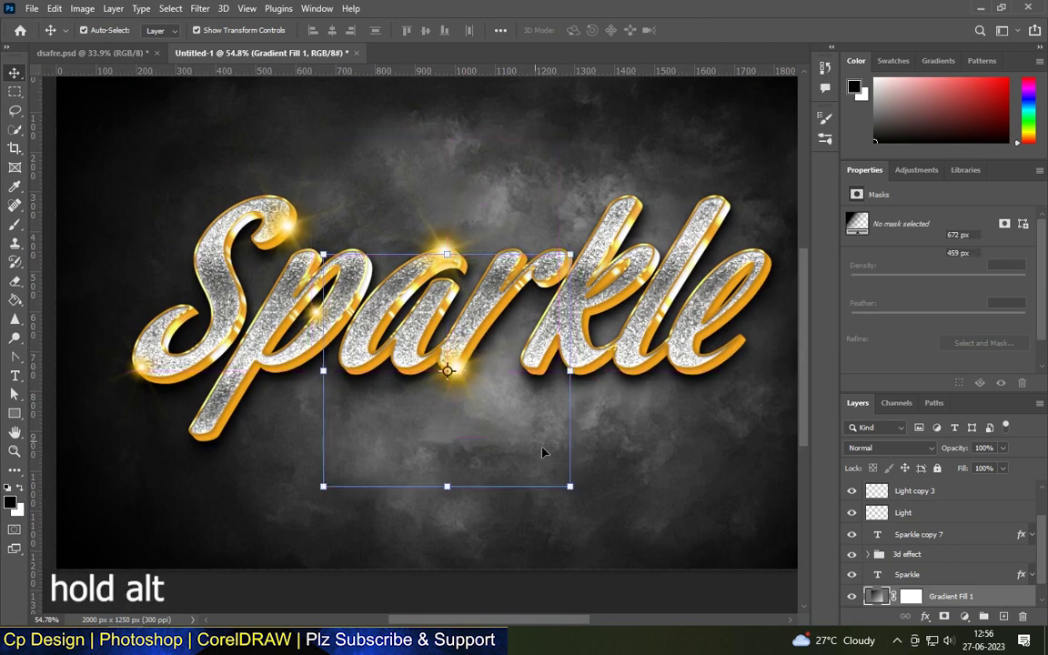
scroll(569, 173, "up", 1)
Step: Copy one more flare up and right onto the k area of the word
left_click_drag(443, 378, 655, 260)
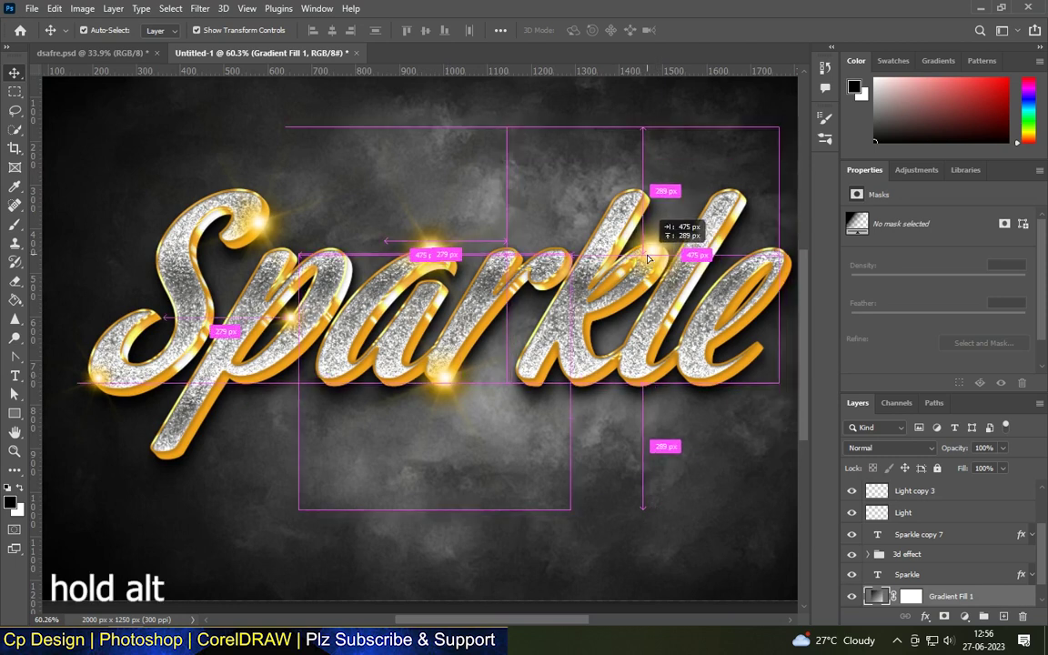
left_click_drag(655, 260, 662, 259)
scroll(661, 259, "down", 3)
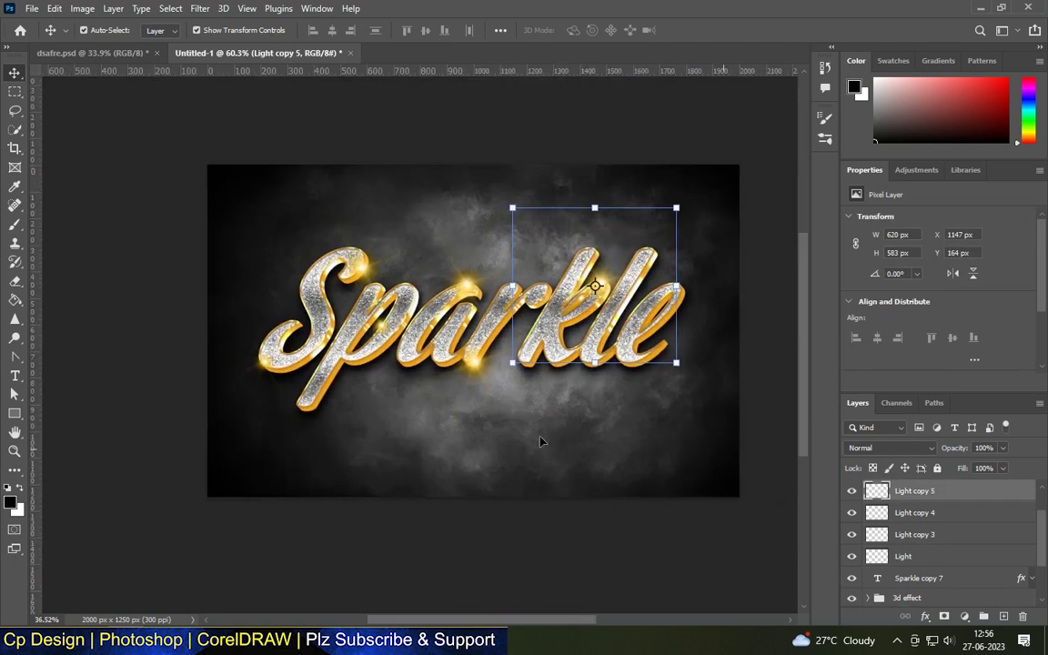
left_click(492, 498)
scroll(613, 253, "up", 2)
scroll(605, 253, "up", 1)
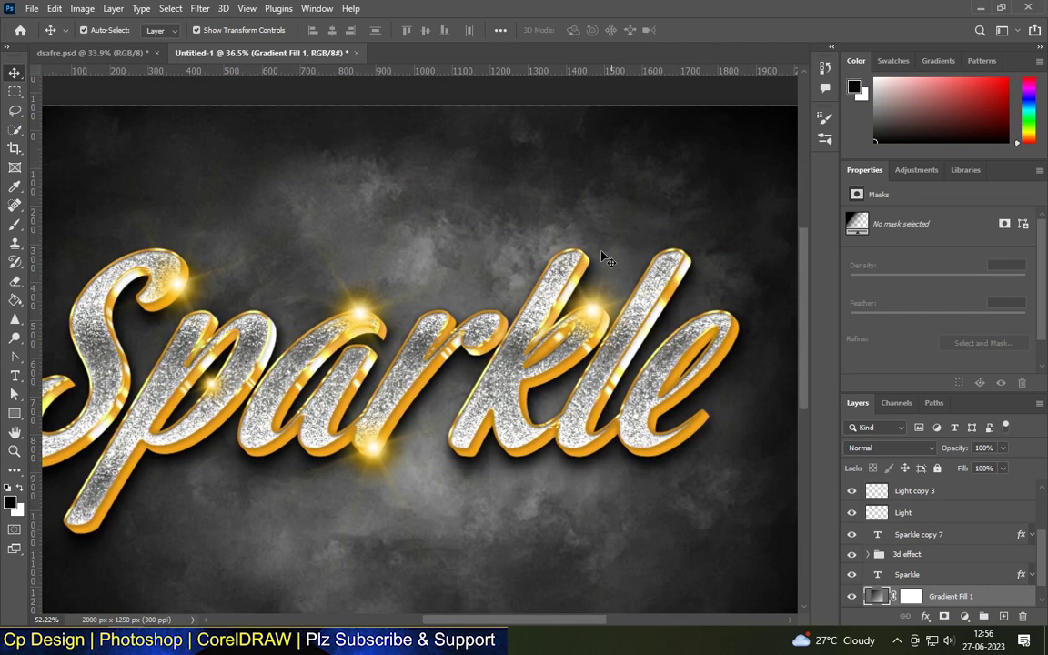
scroll(605, 254, "up", 1)
scroll(605, 254, "down", 1)
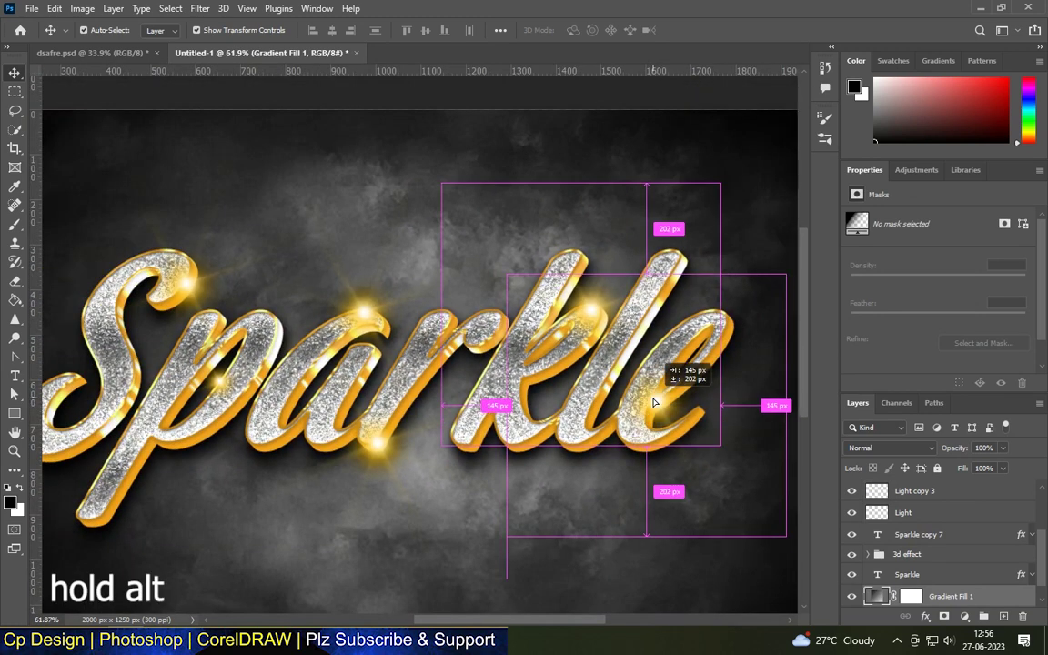
scroll(616, 239, "down", 1)
scroll(616, 240, "down", 1)
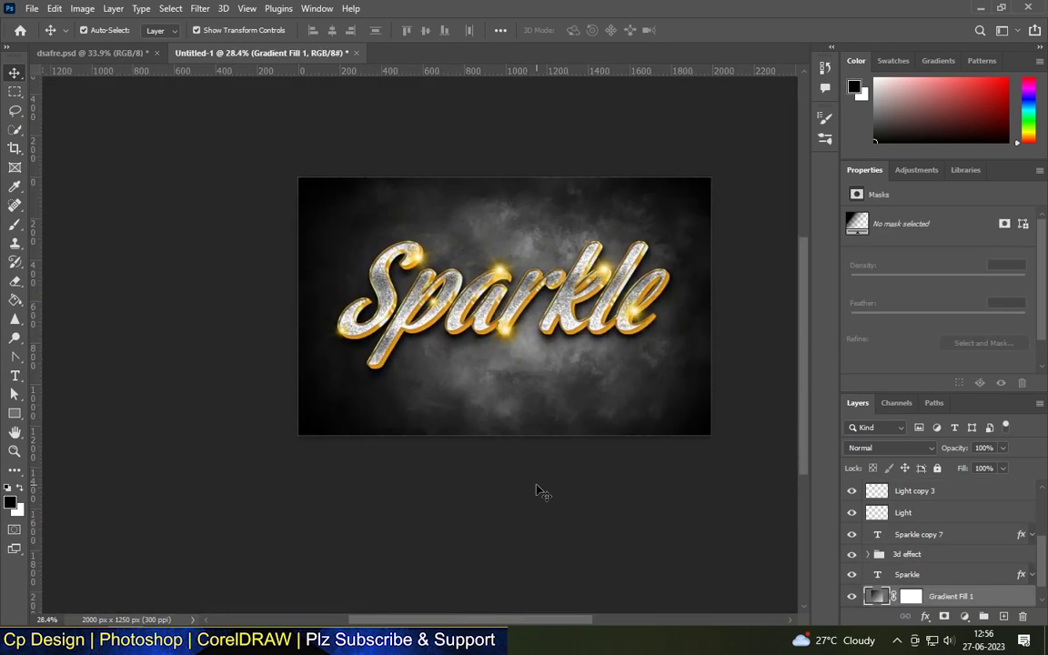
left_click(529, 484)
scroll(573, 289, "down", 1)
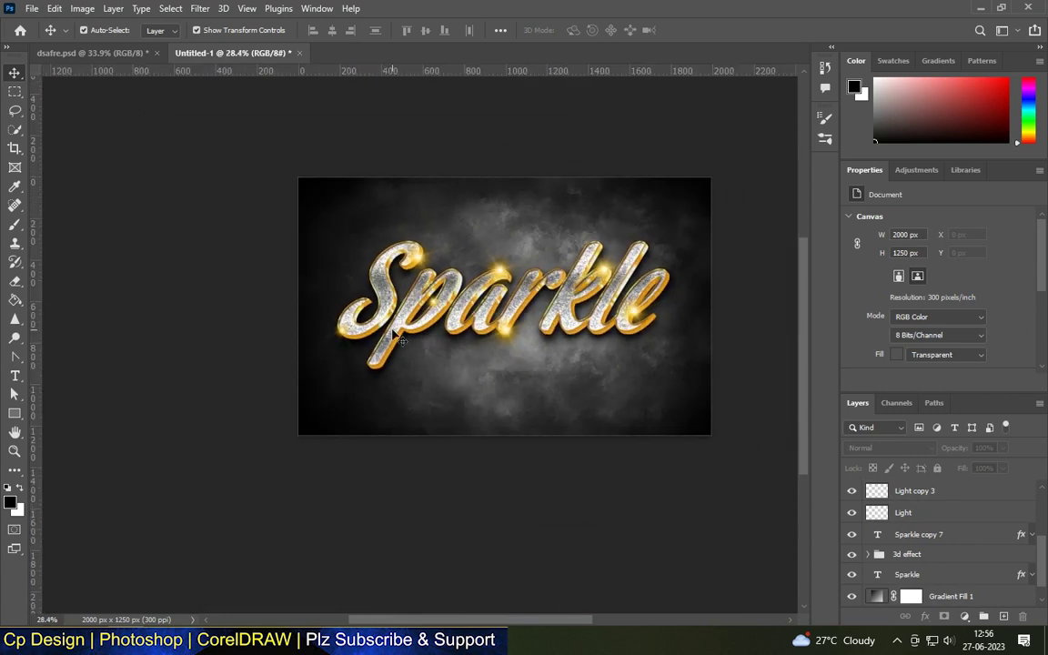
scroll(573, 290, "up", 1)
scroll(573, 290, "up", 1)
scroll(350, 619, "up", 3)
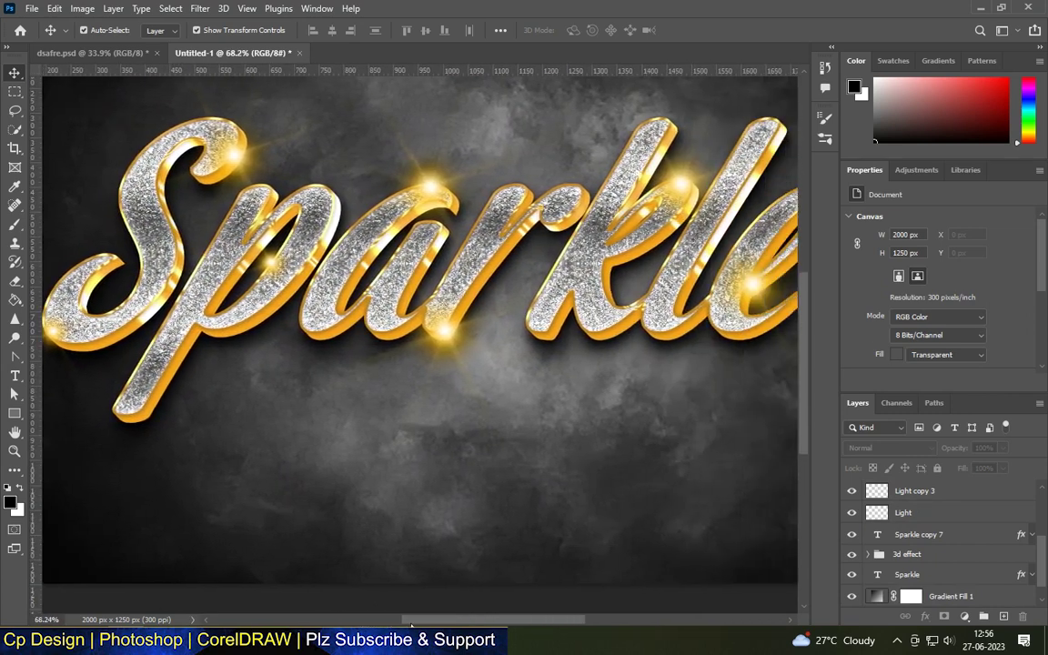
left_click_drag(351, 619, 433, 624)
scroll(457, 467, "down", 1)
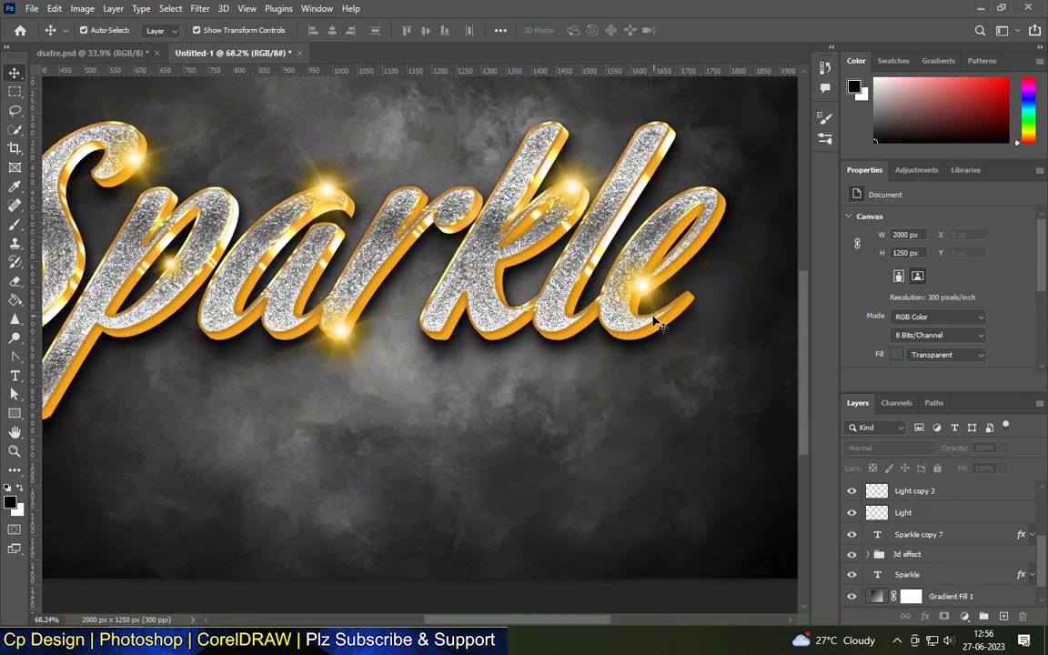
scroll(458, 467, "down", 2)
scroll(458, 466, "down", 1)
scroll(506, 250, "up", 1)
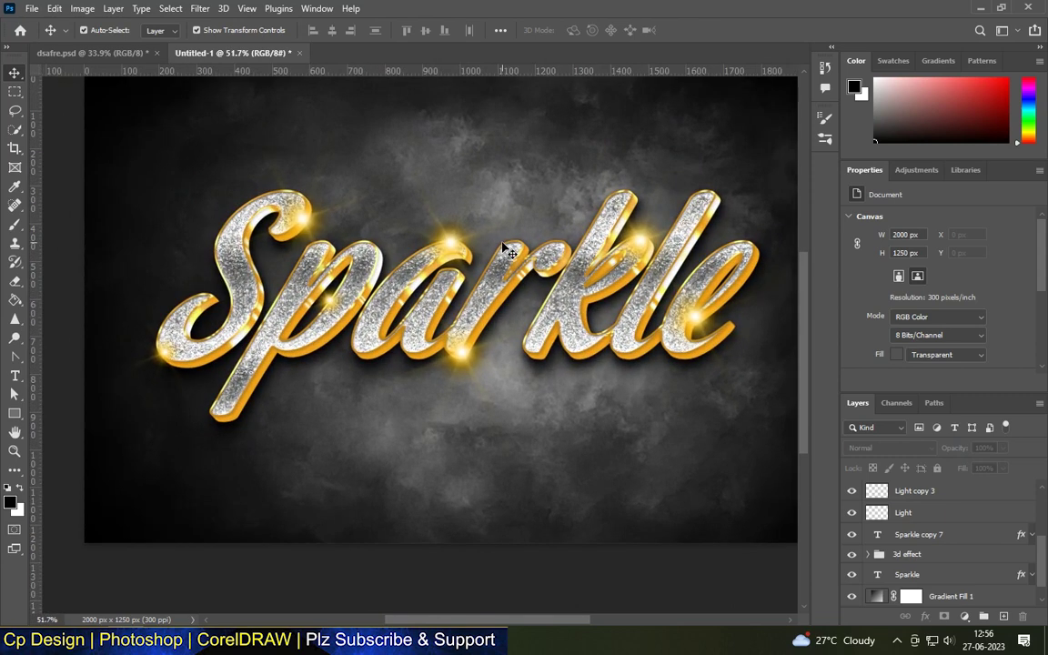
scroll(507, 250, "down", 1)
scroll(424, 466, "down", 1)
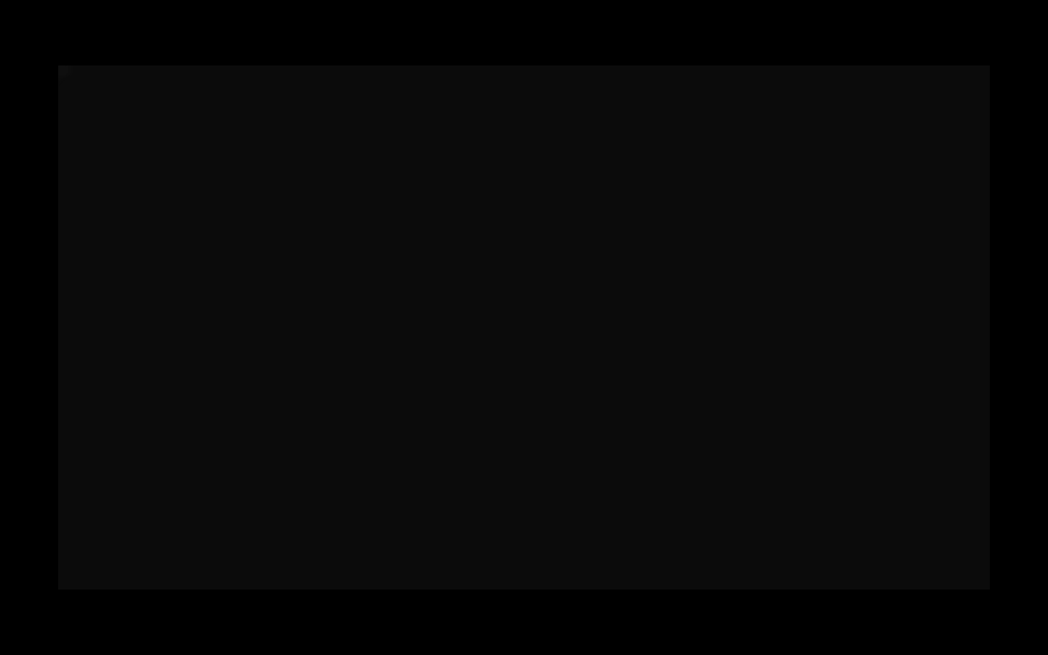